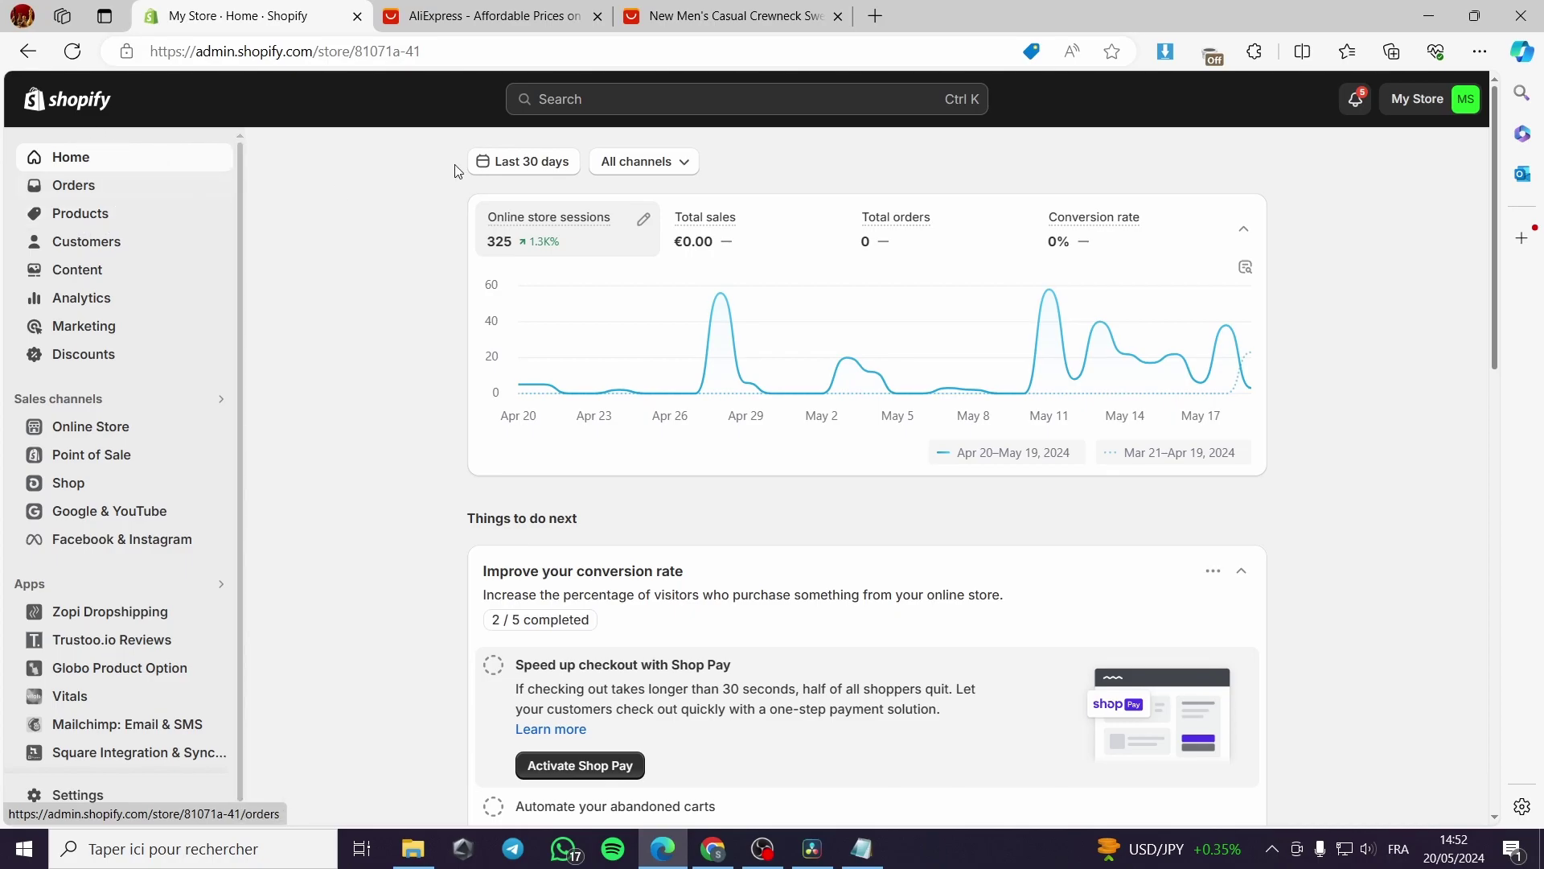
Open the sweater 1 product from the store's product list and examine its description, pricing, inventory and metafields.
left_click(495, 15)
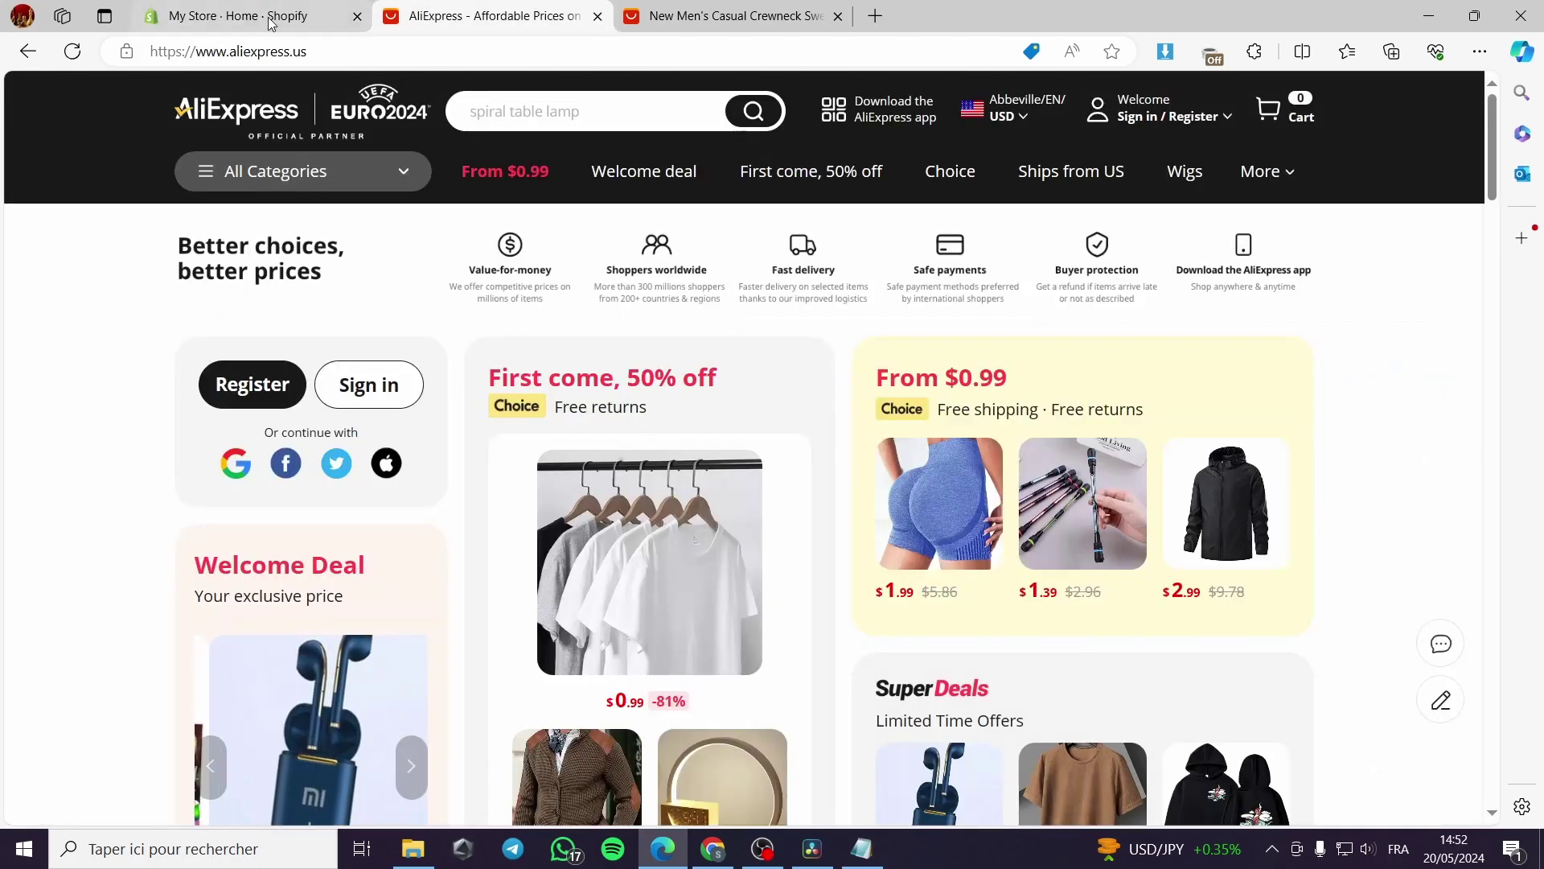
left_click(211, 8)
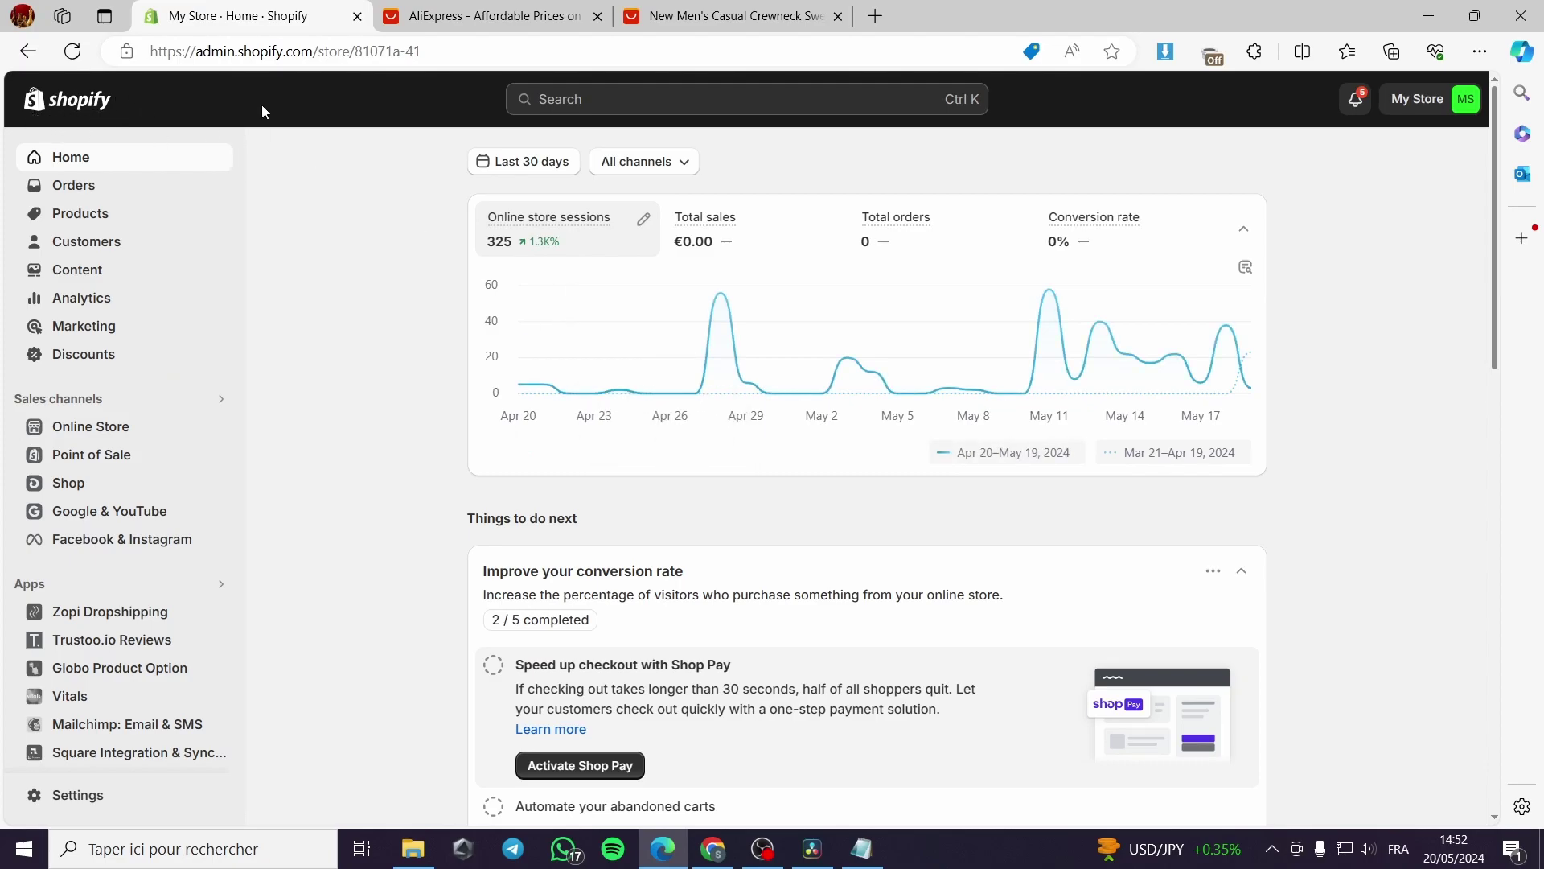
left_click(91, 216)
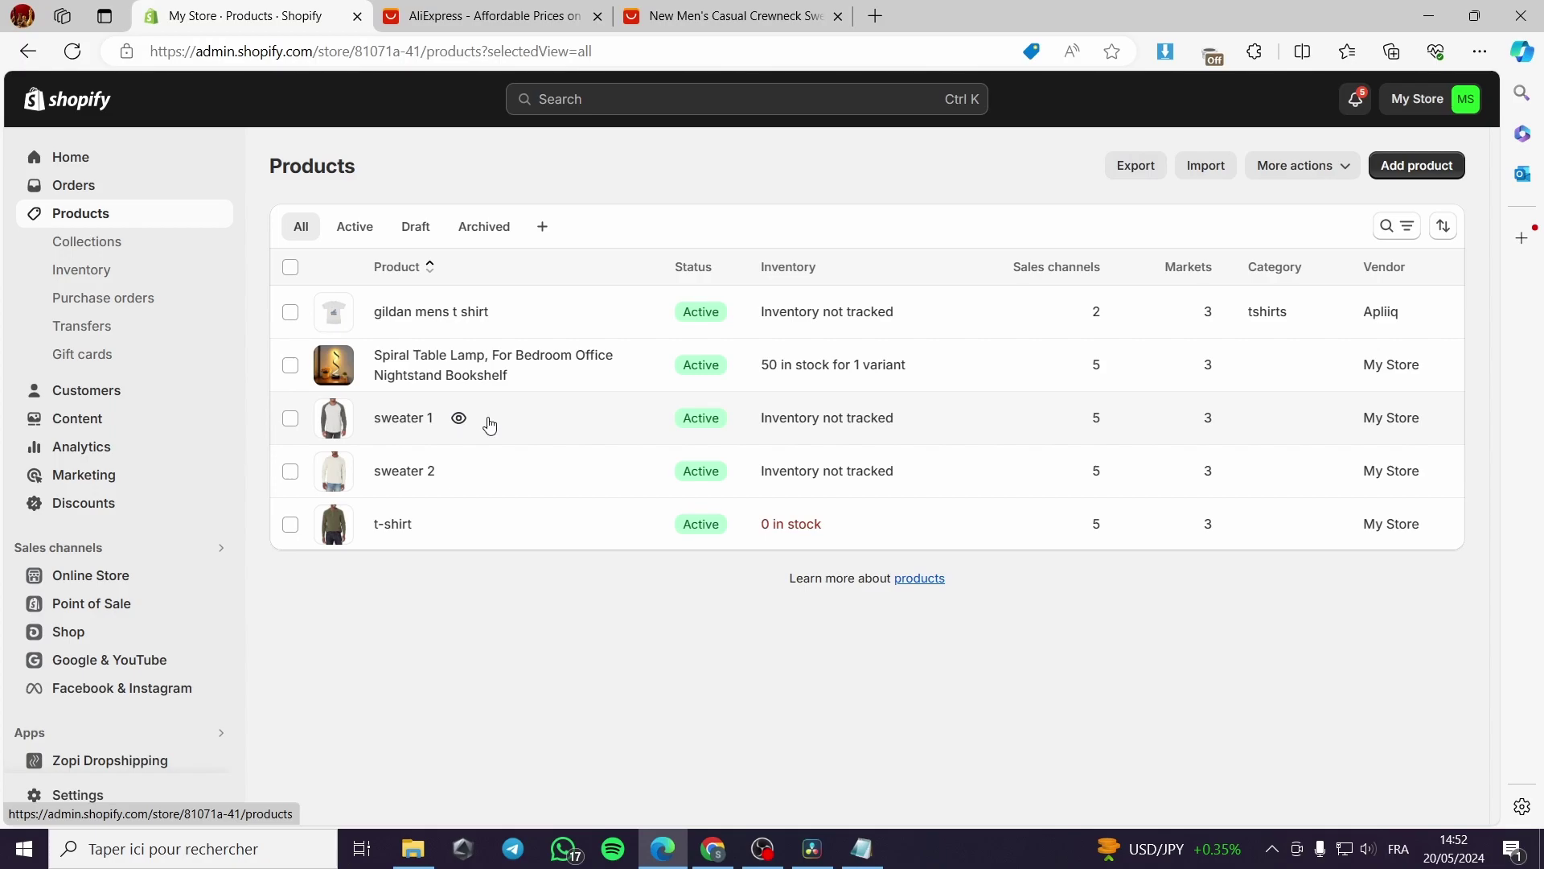
left_click(400, 420)
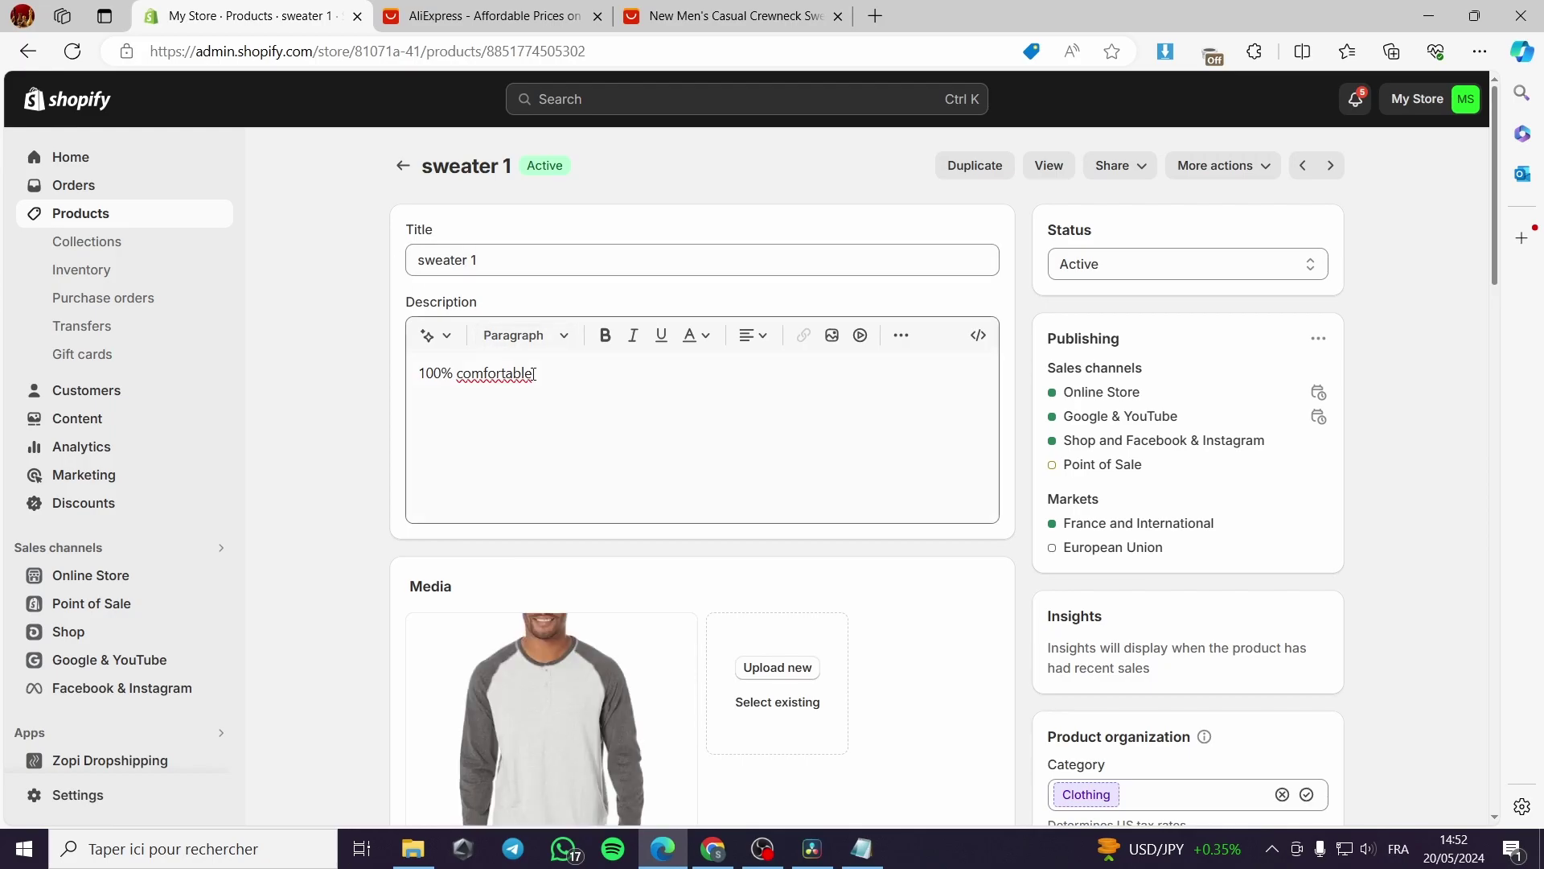
scroll(565, 393, "down", 4)
scroll(627, 547, "down", 4)
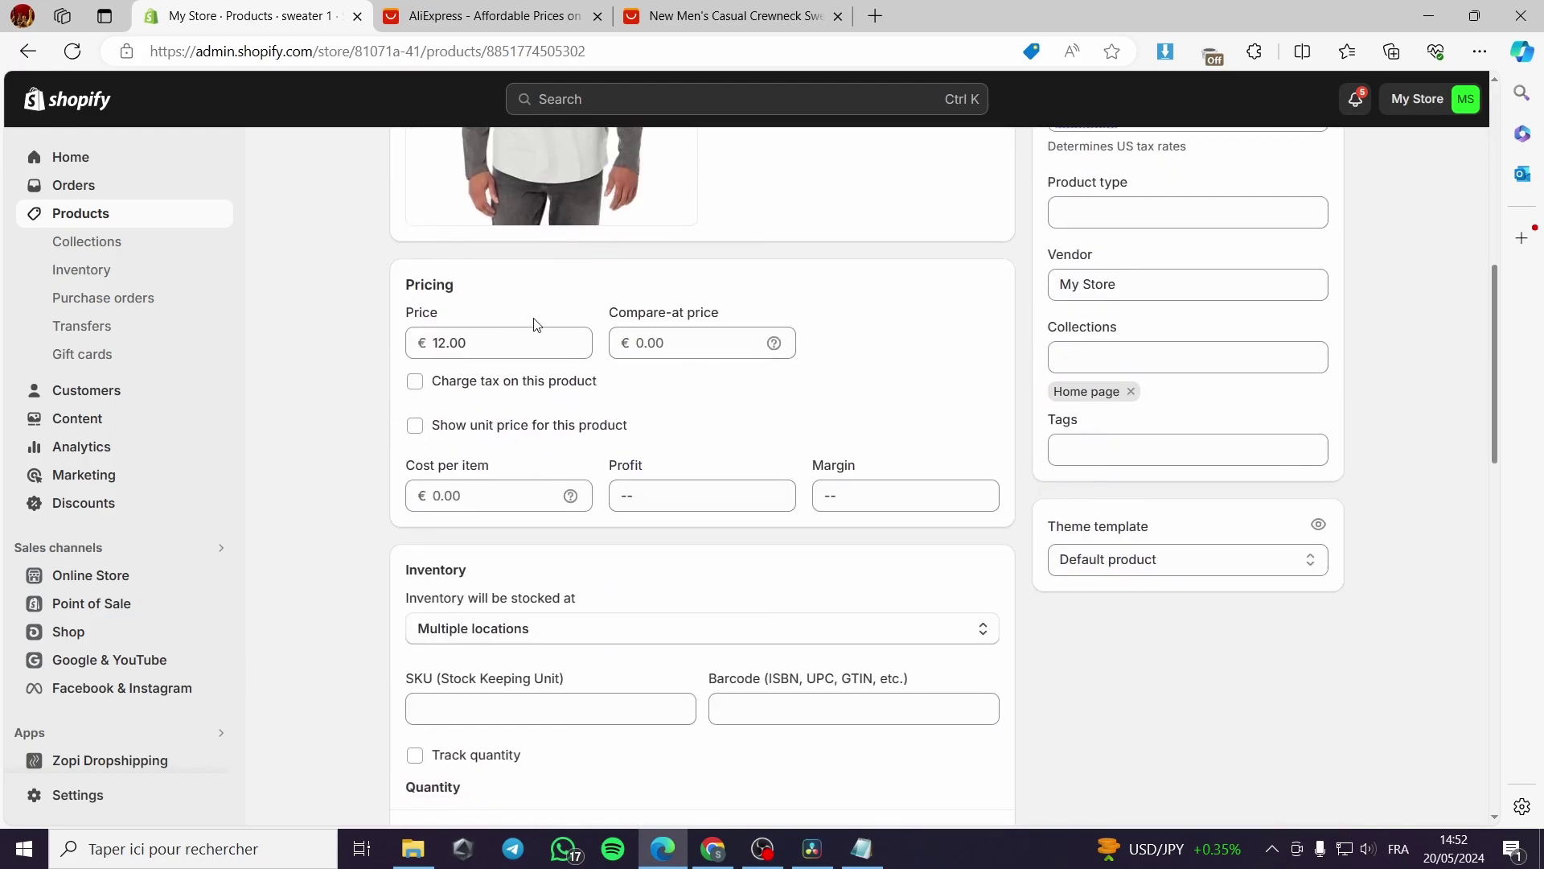
scroll(708, 338, "down", 1)
left_click(441, 9)
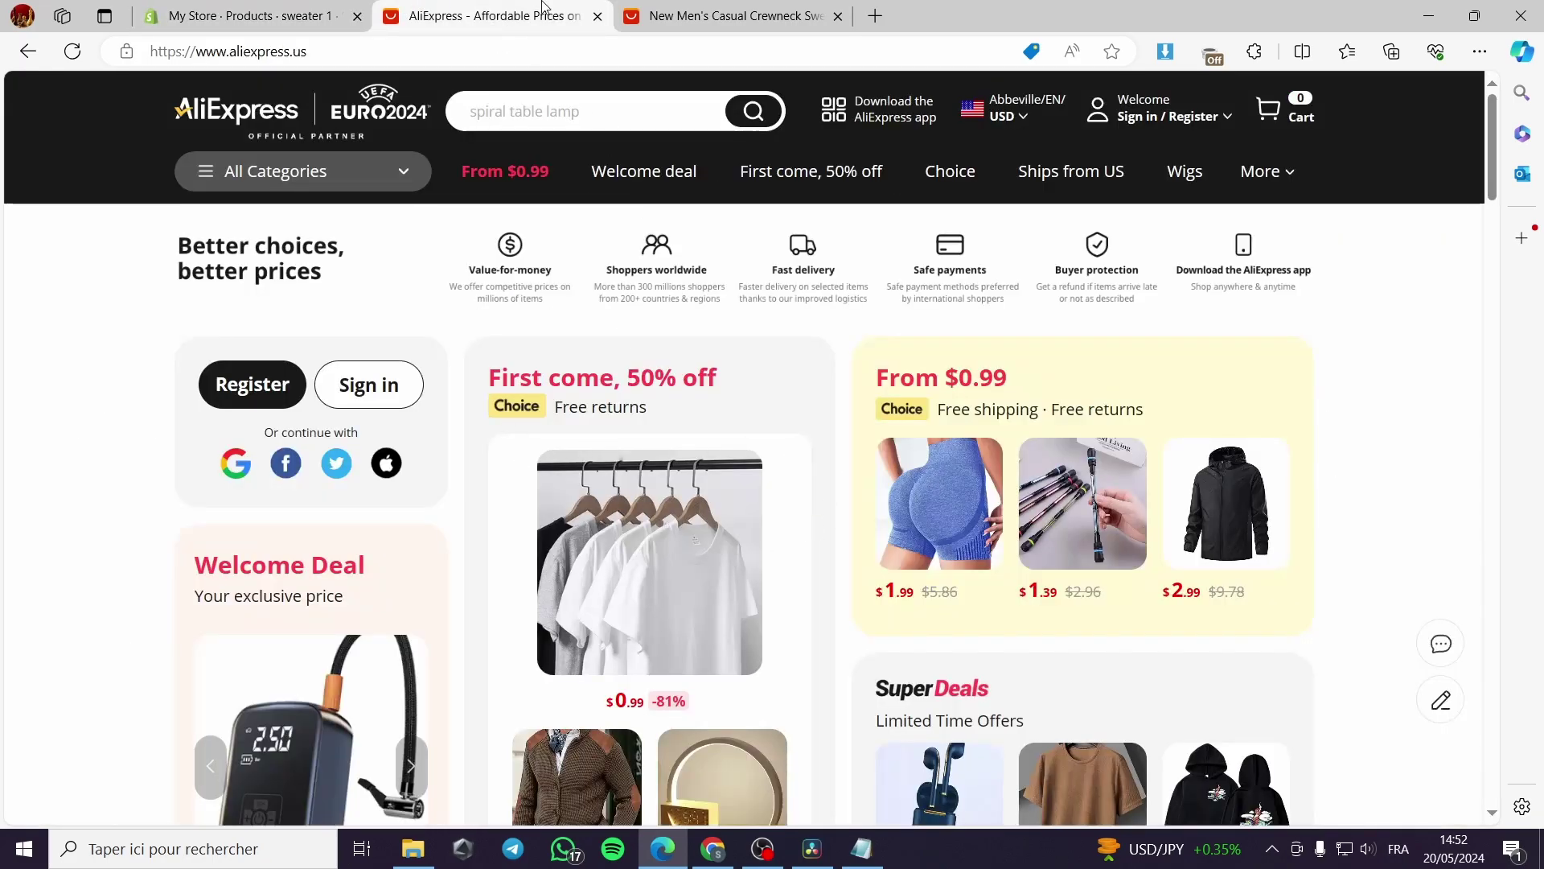
left_click(241, 15)
scroll(415, 687, "down", 10)
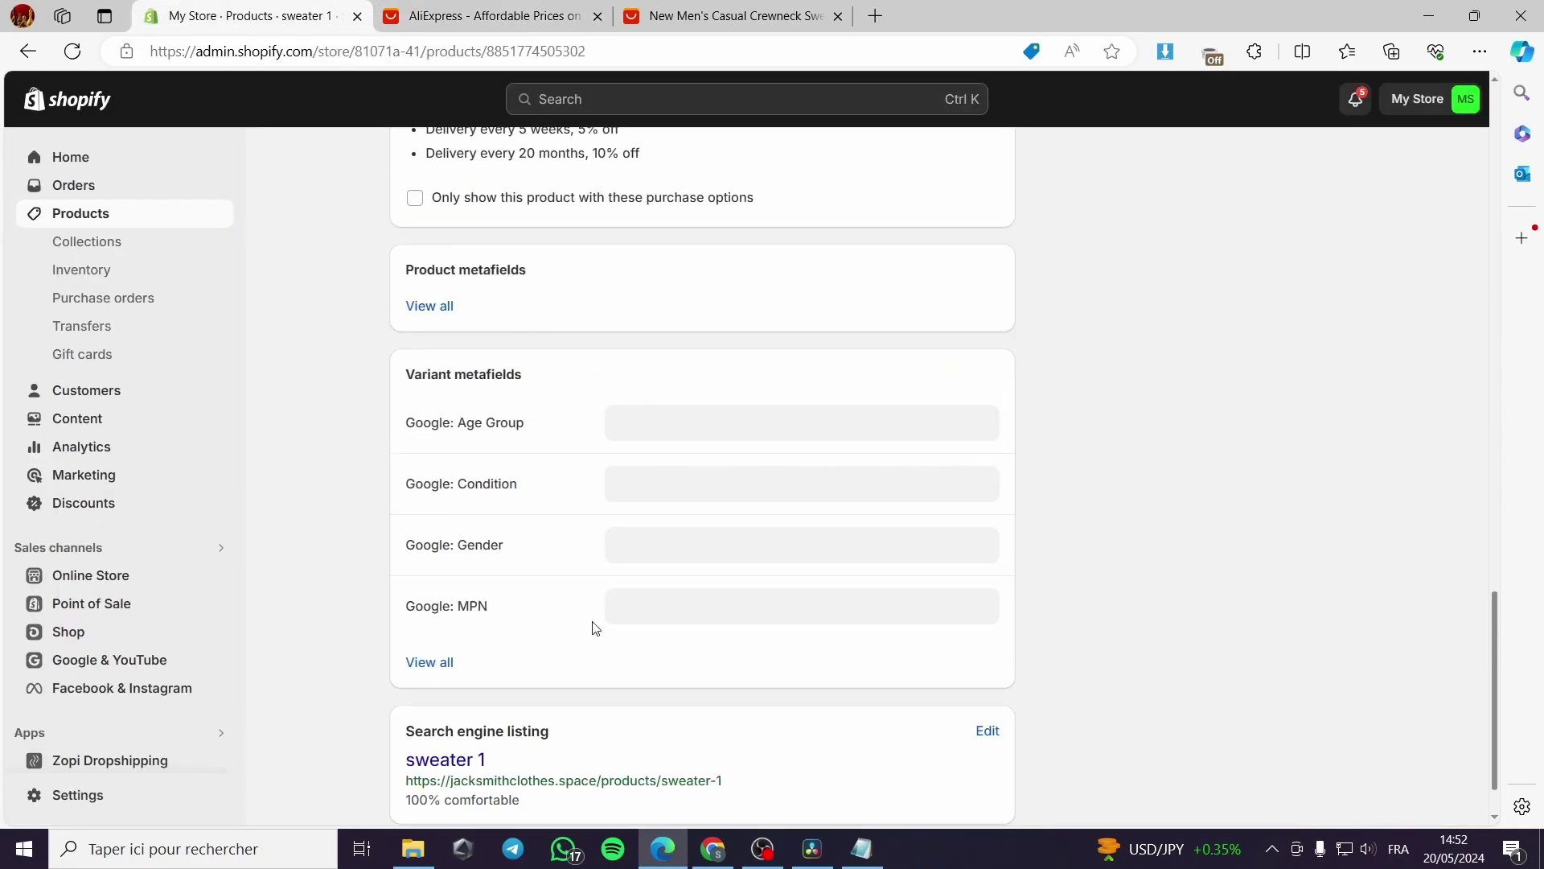
scroll(724, 644, "down", 1)
scroll(1214, 705, "up", 15)
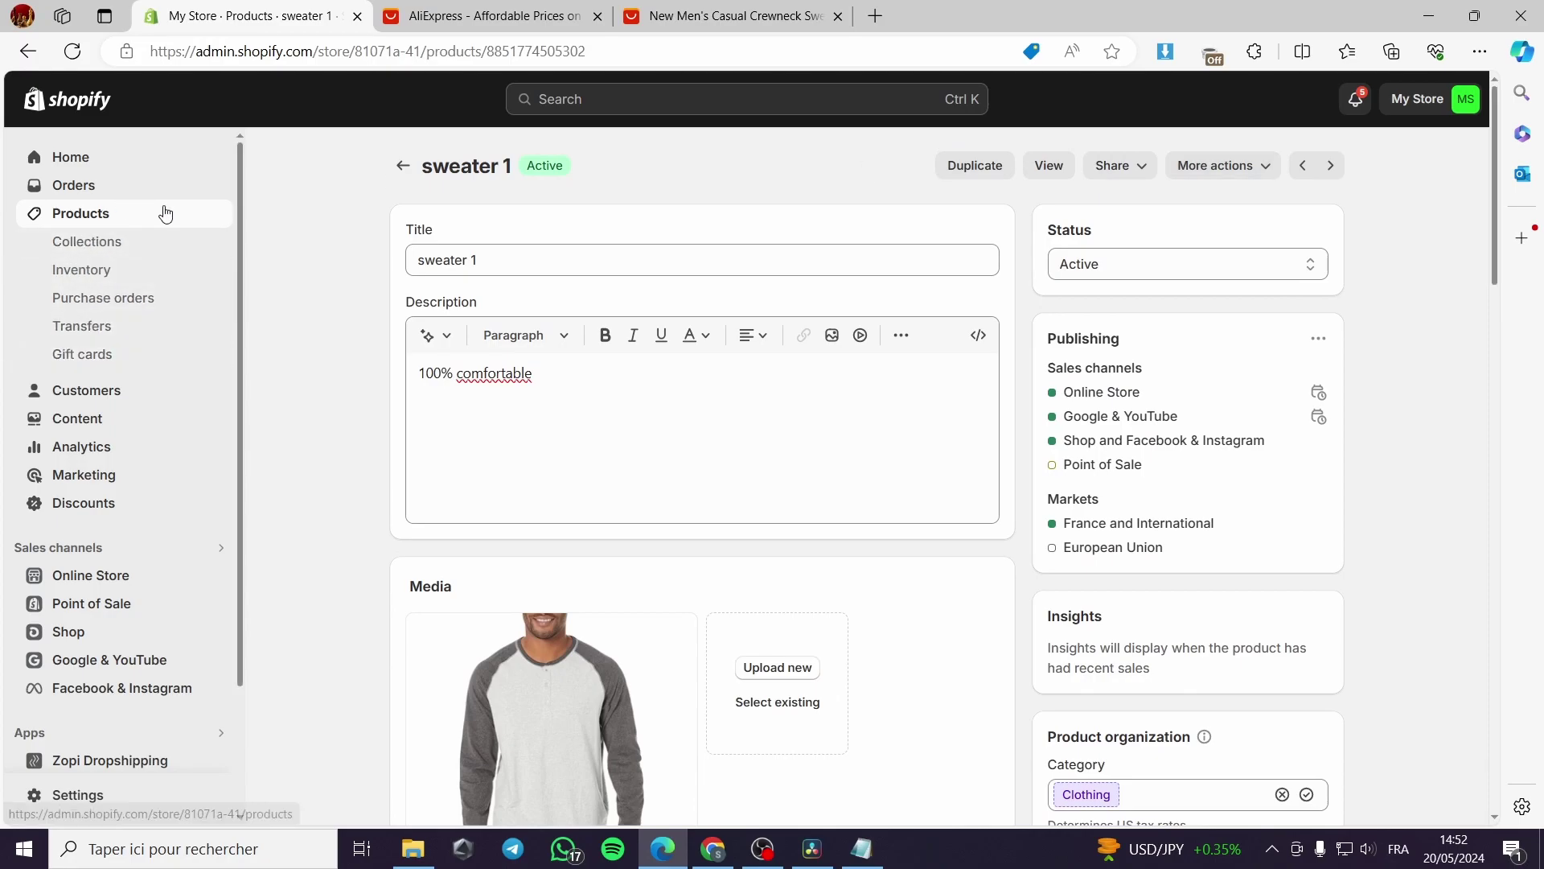
Return to the store's home page and search the Shopify App Store for "judge.me".
left_click(77, 160)
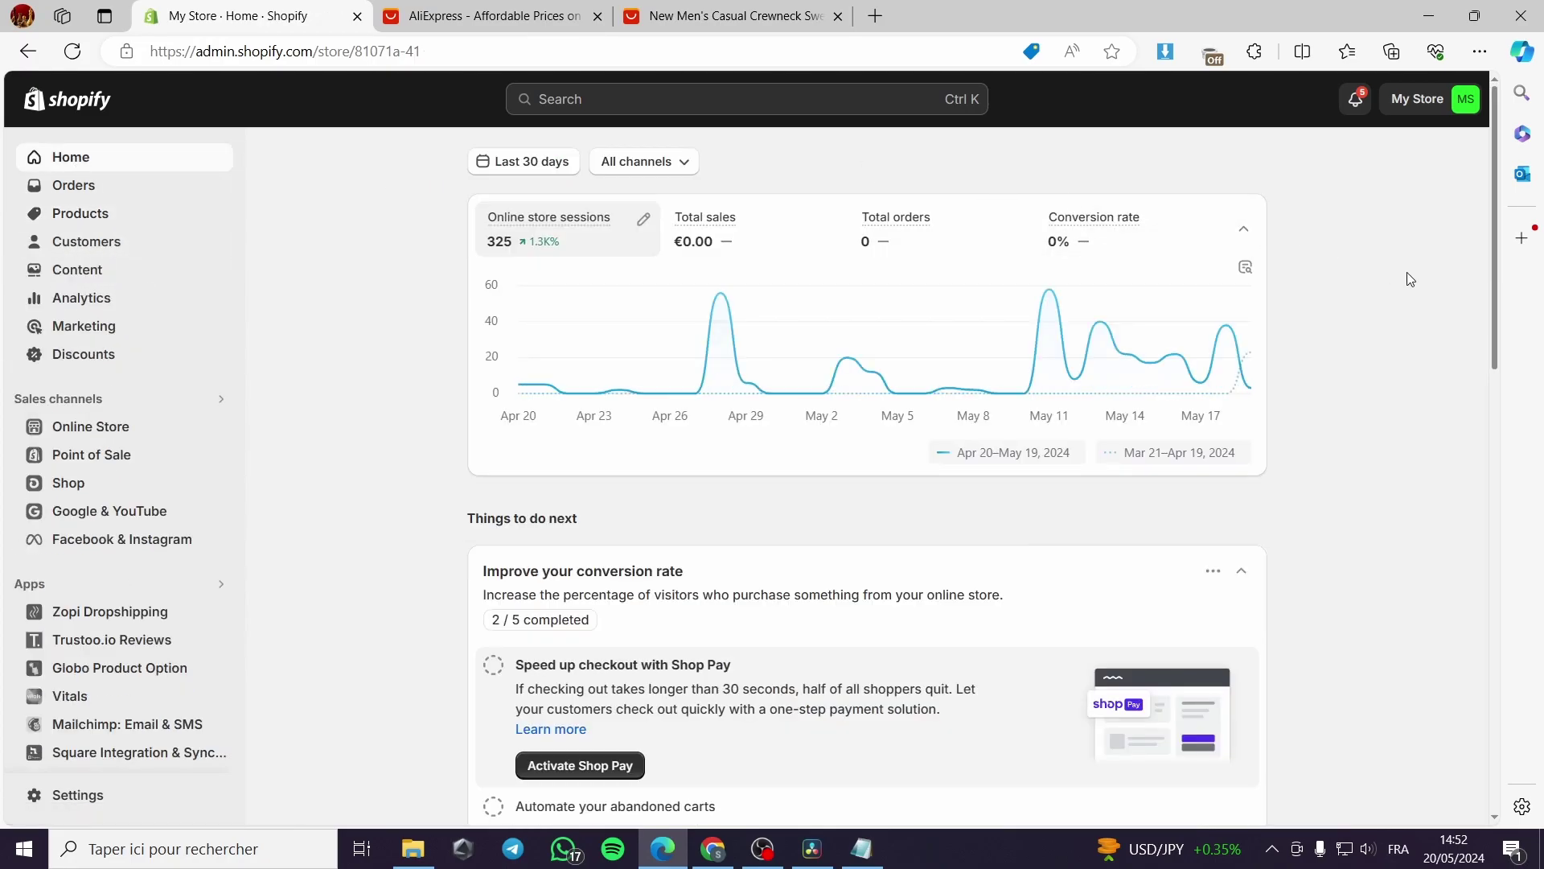
left_click(583, 100)
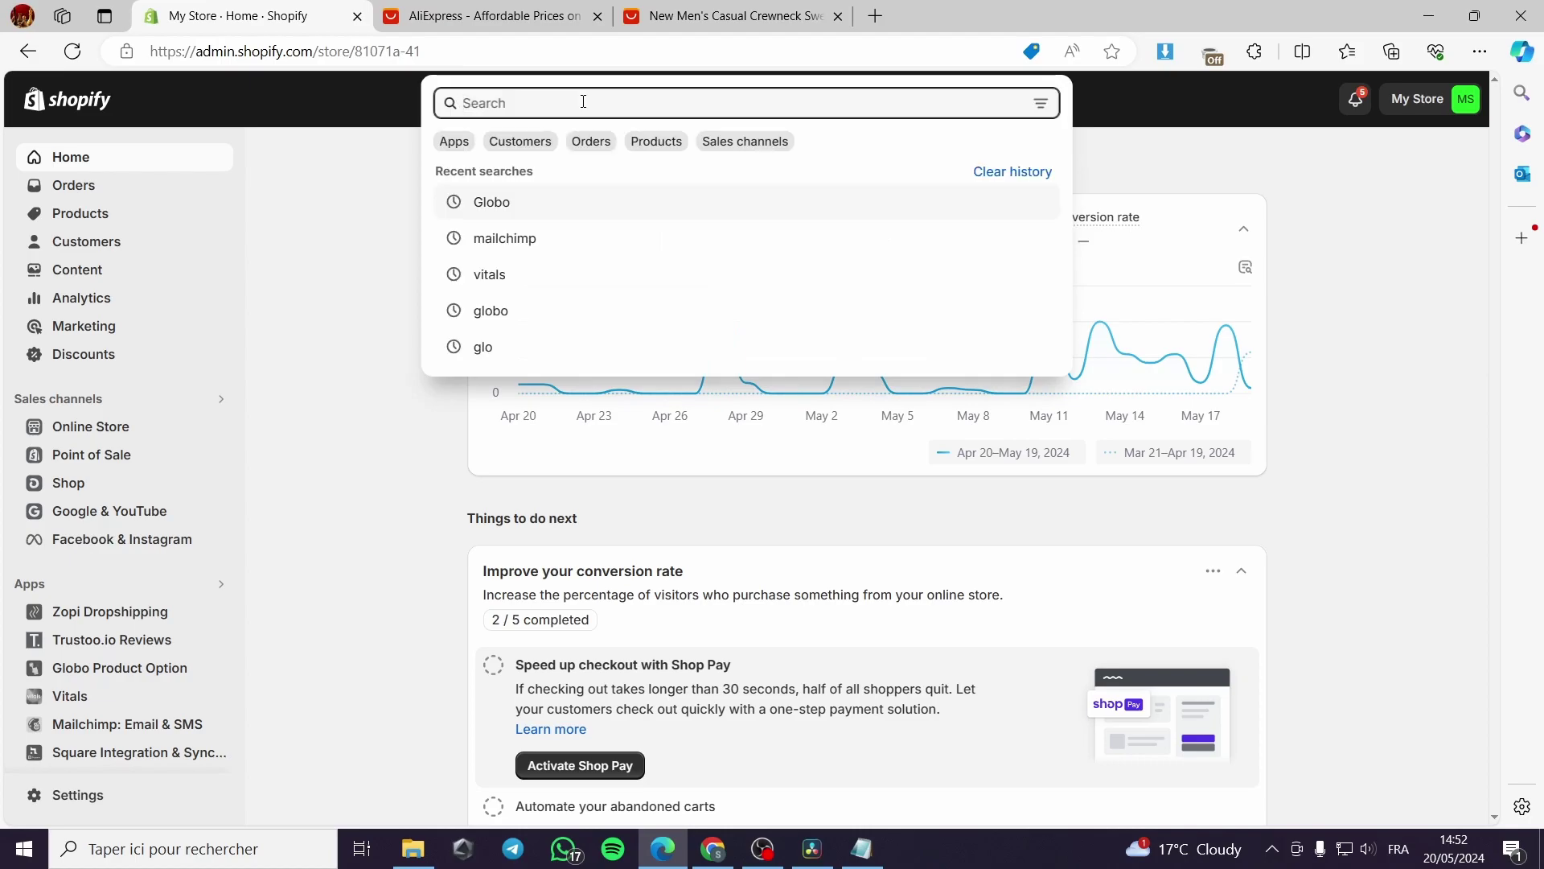
type("judge")
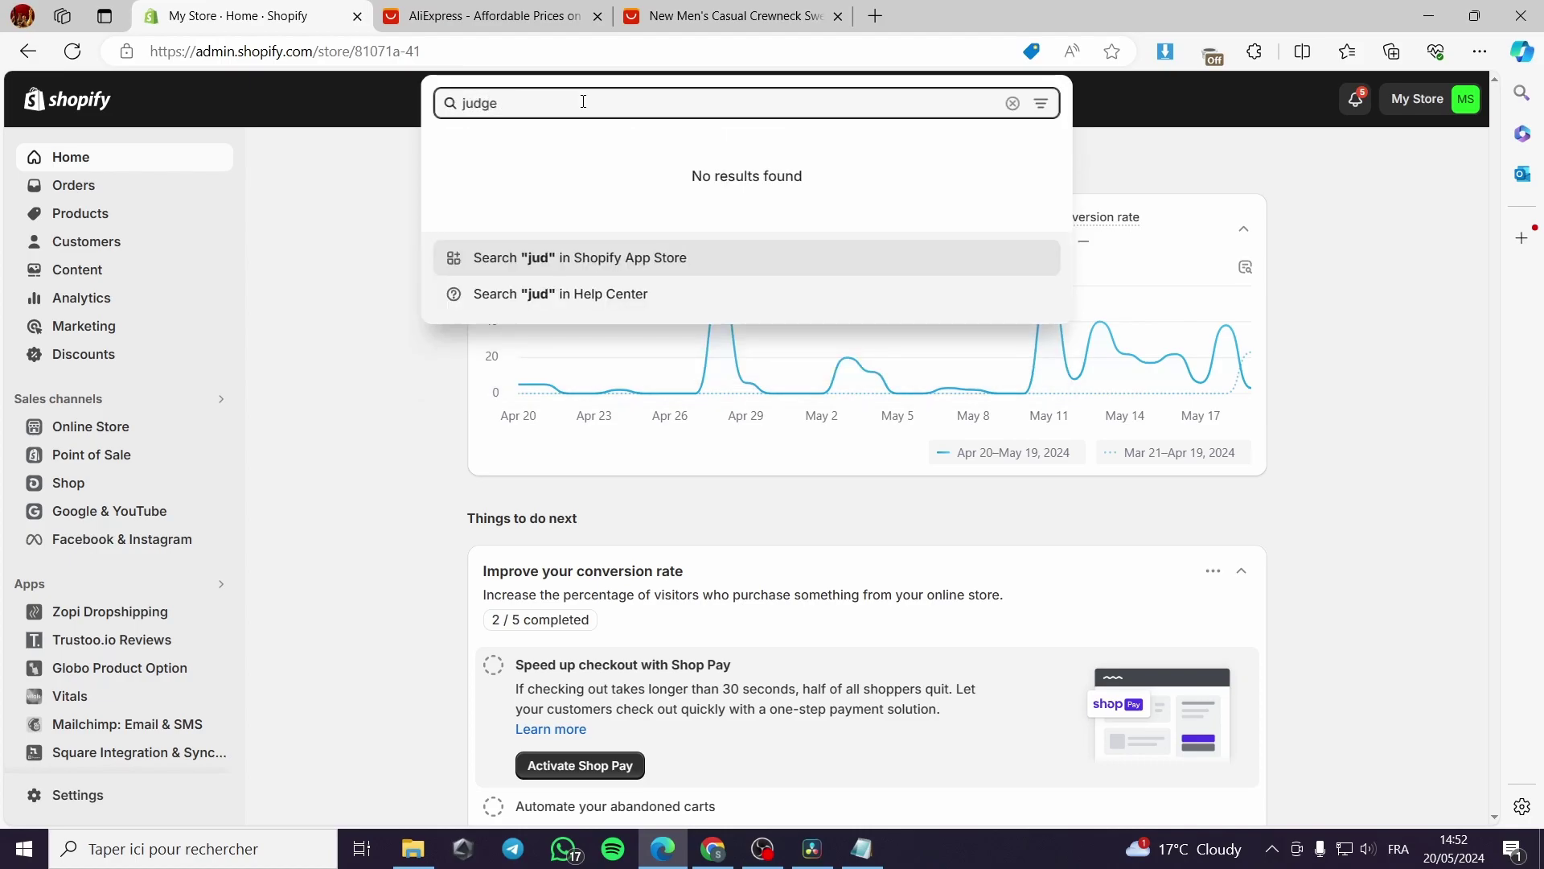
type(".me")
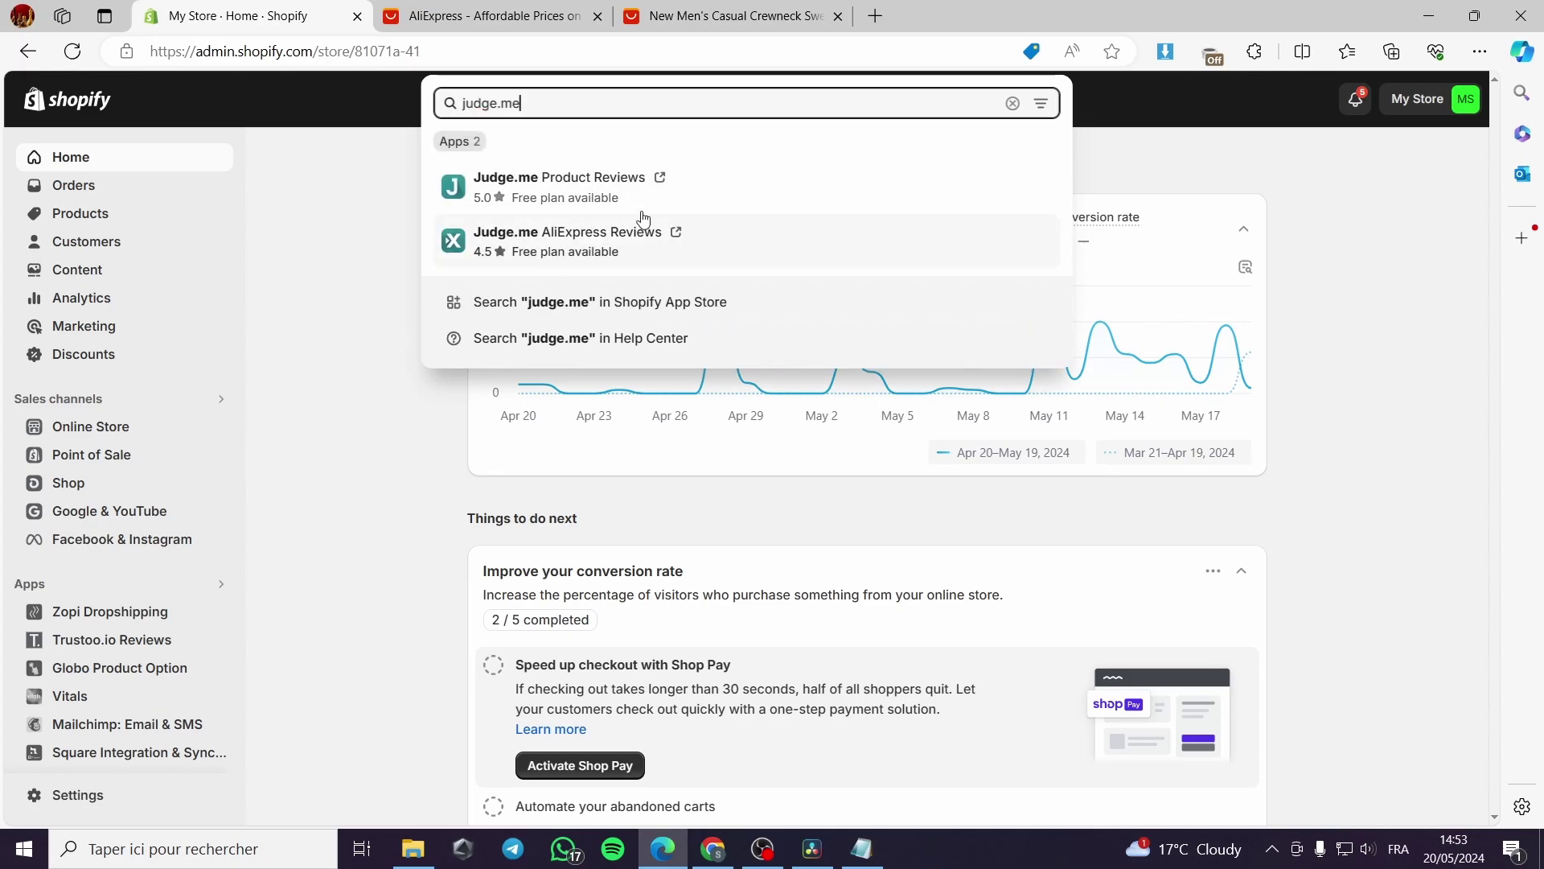
left_click(509, 311)
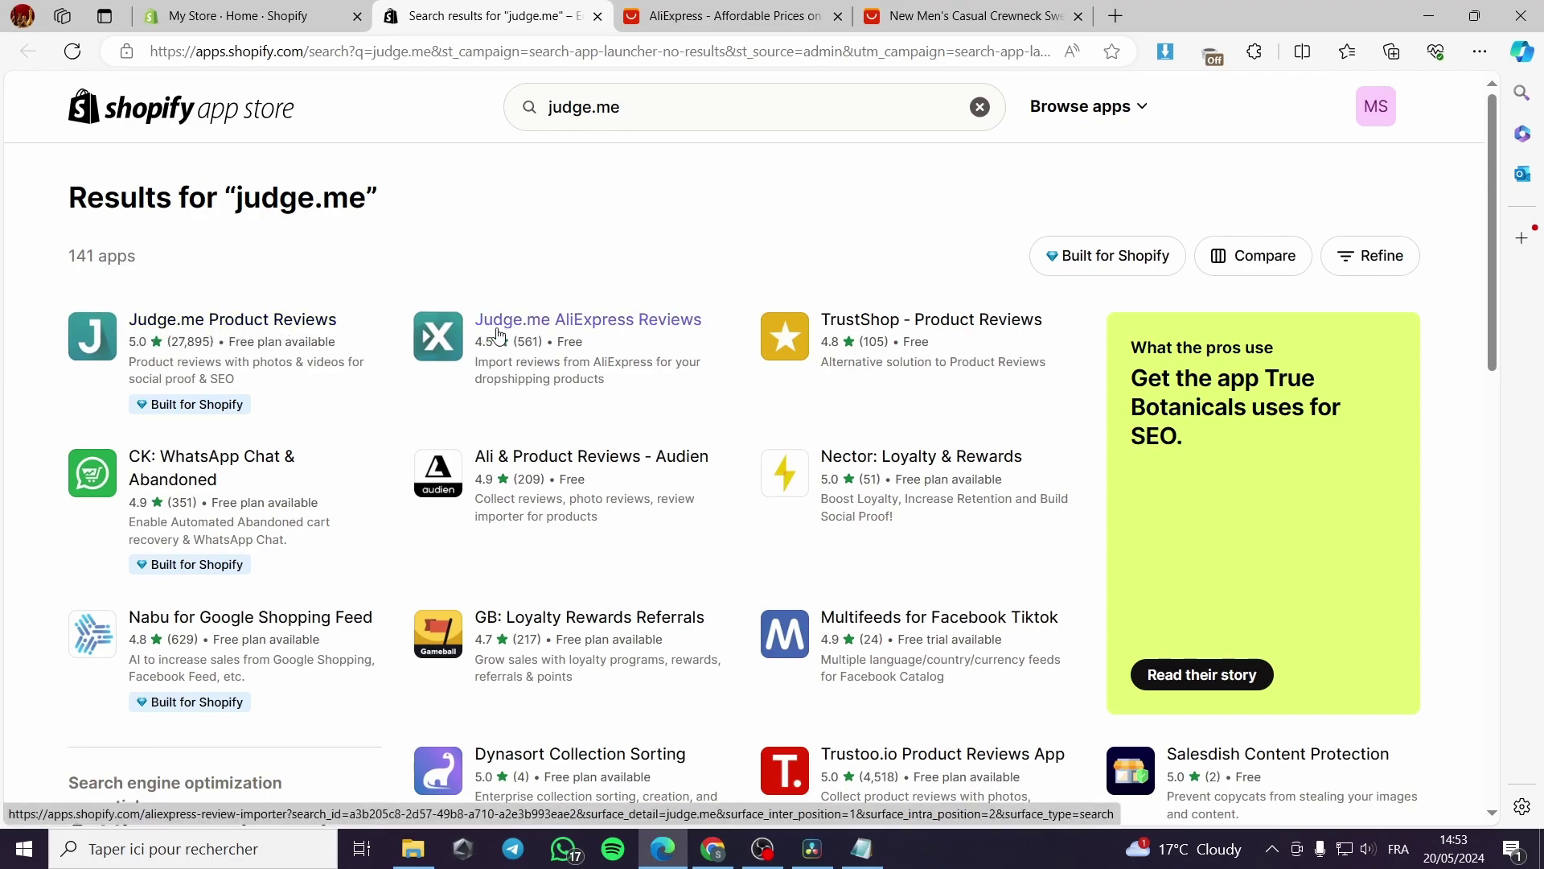
Start installing the Judge.me Product Reviews app from its App Store listing.
left_click(259, 326)
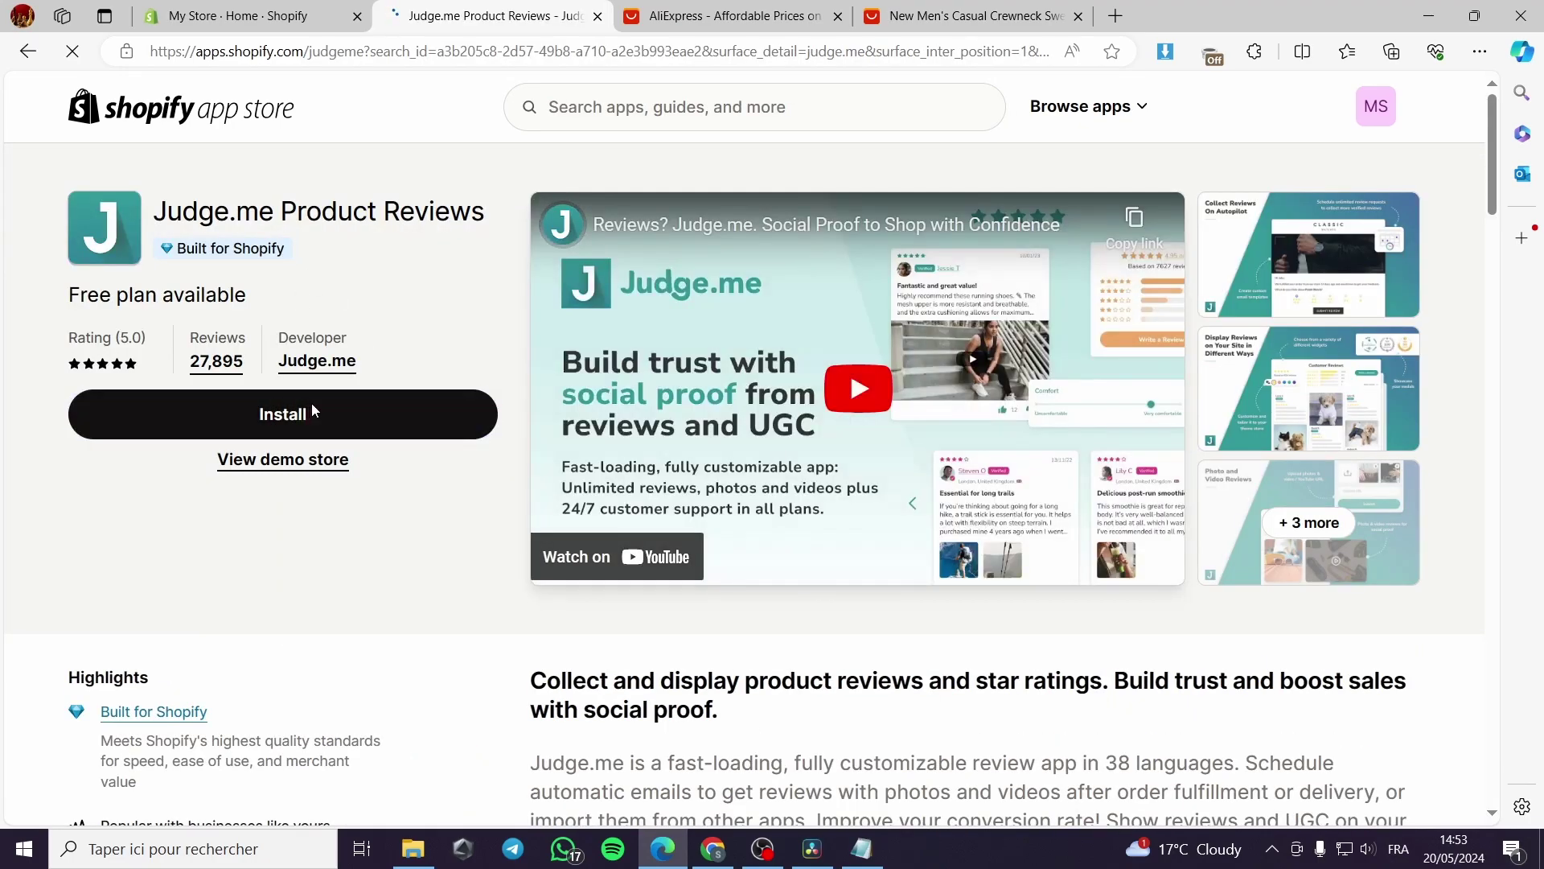
left_click(313, 411)
Go back to the App Store search results and open the Judge.me AliExpress Reviews listing.
left_click(483, 16)
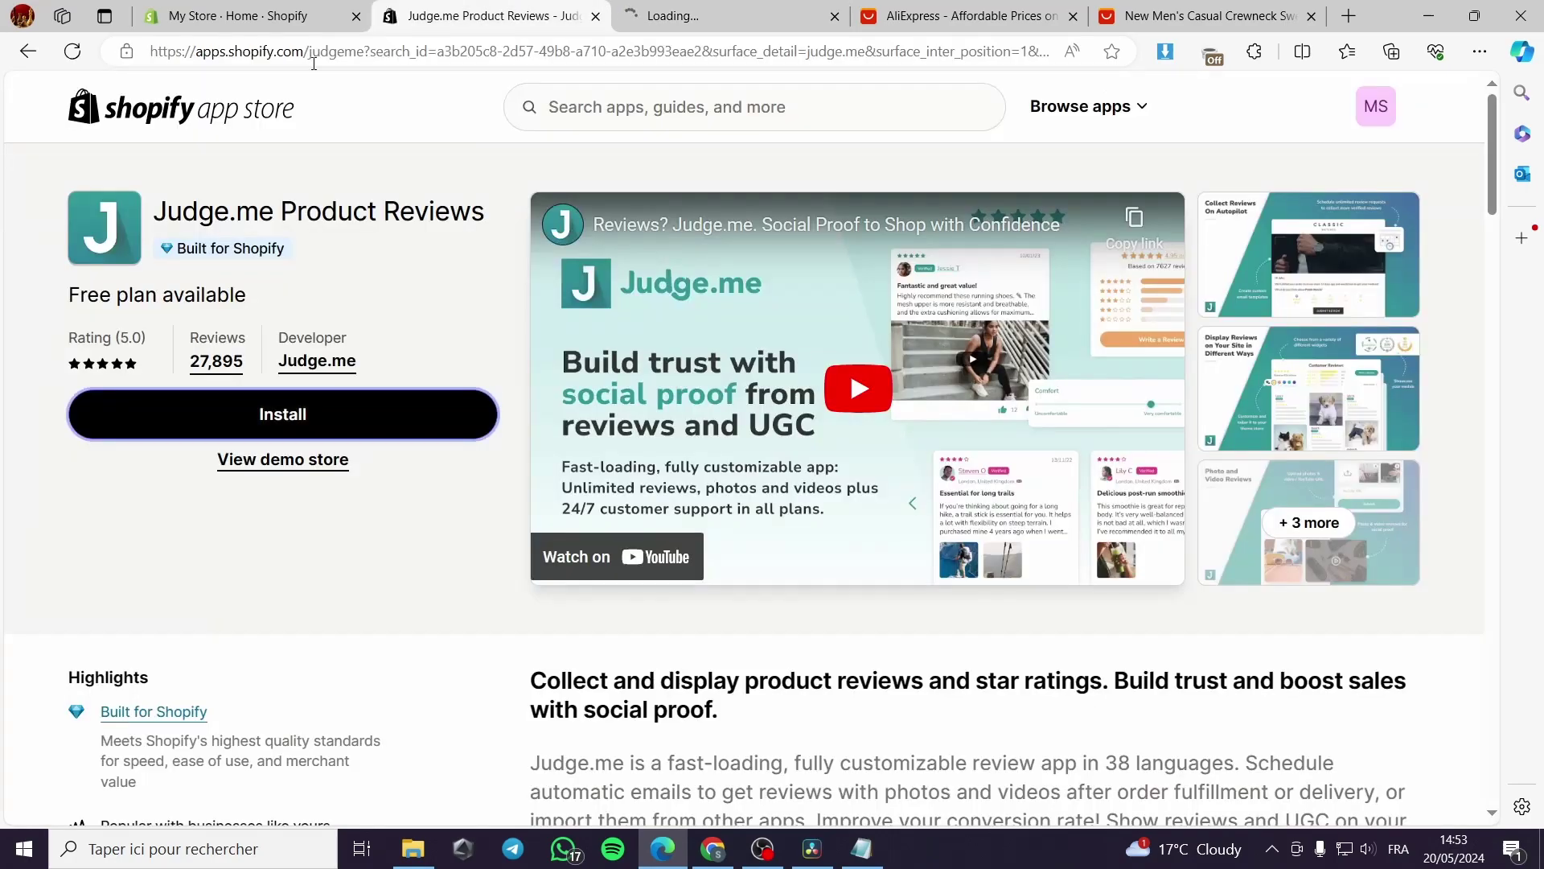
left_click(26, 52)
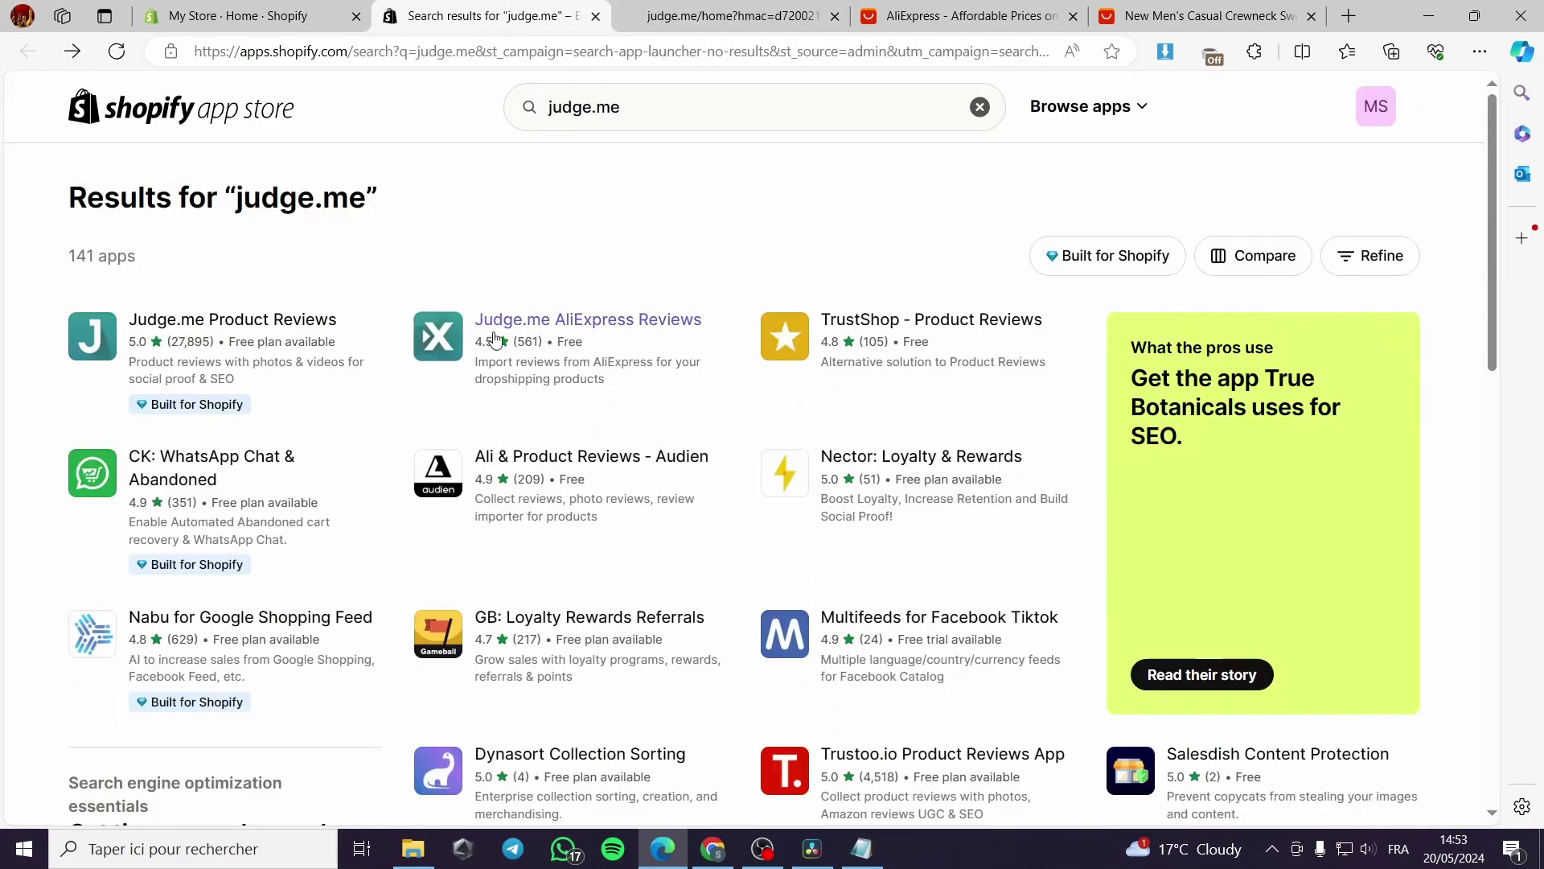
left_click(531, 331)
Approve the Judge.me Reviews installation and pin the app to the store's navigation.
left_click(724, 16)
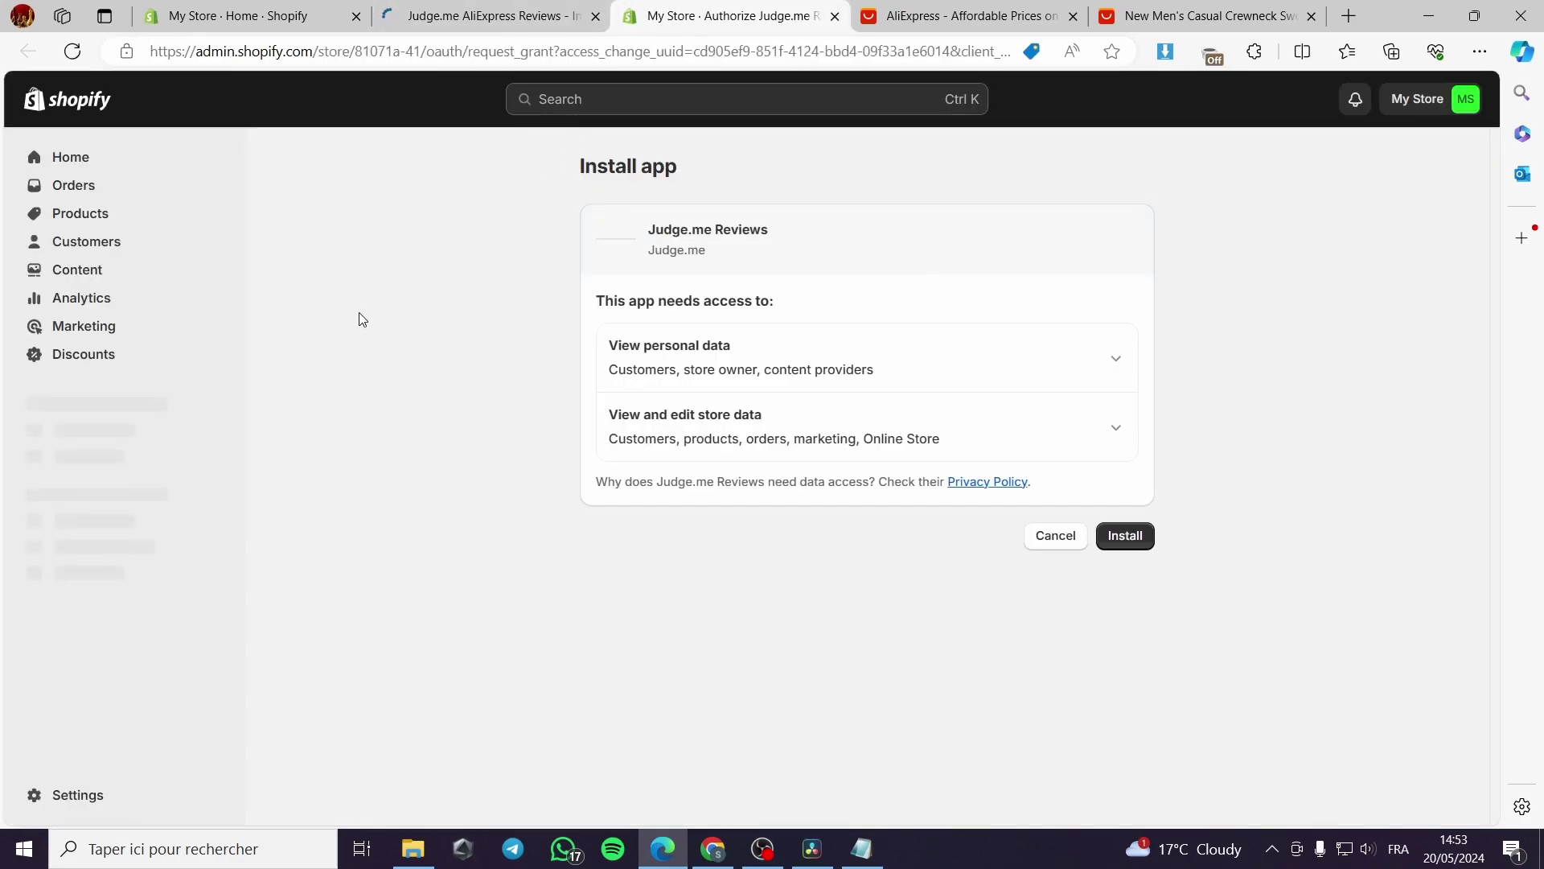
left_click(1134, 538)
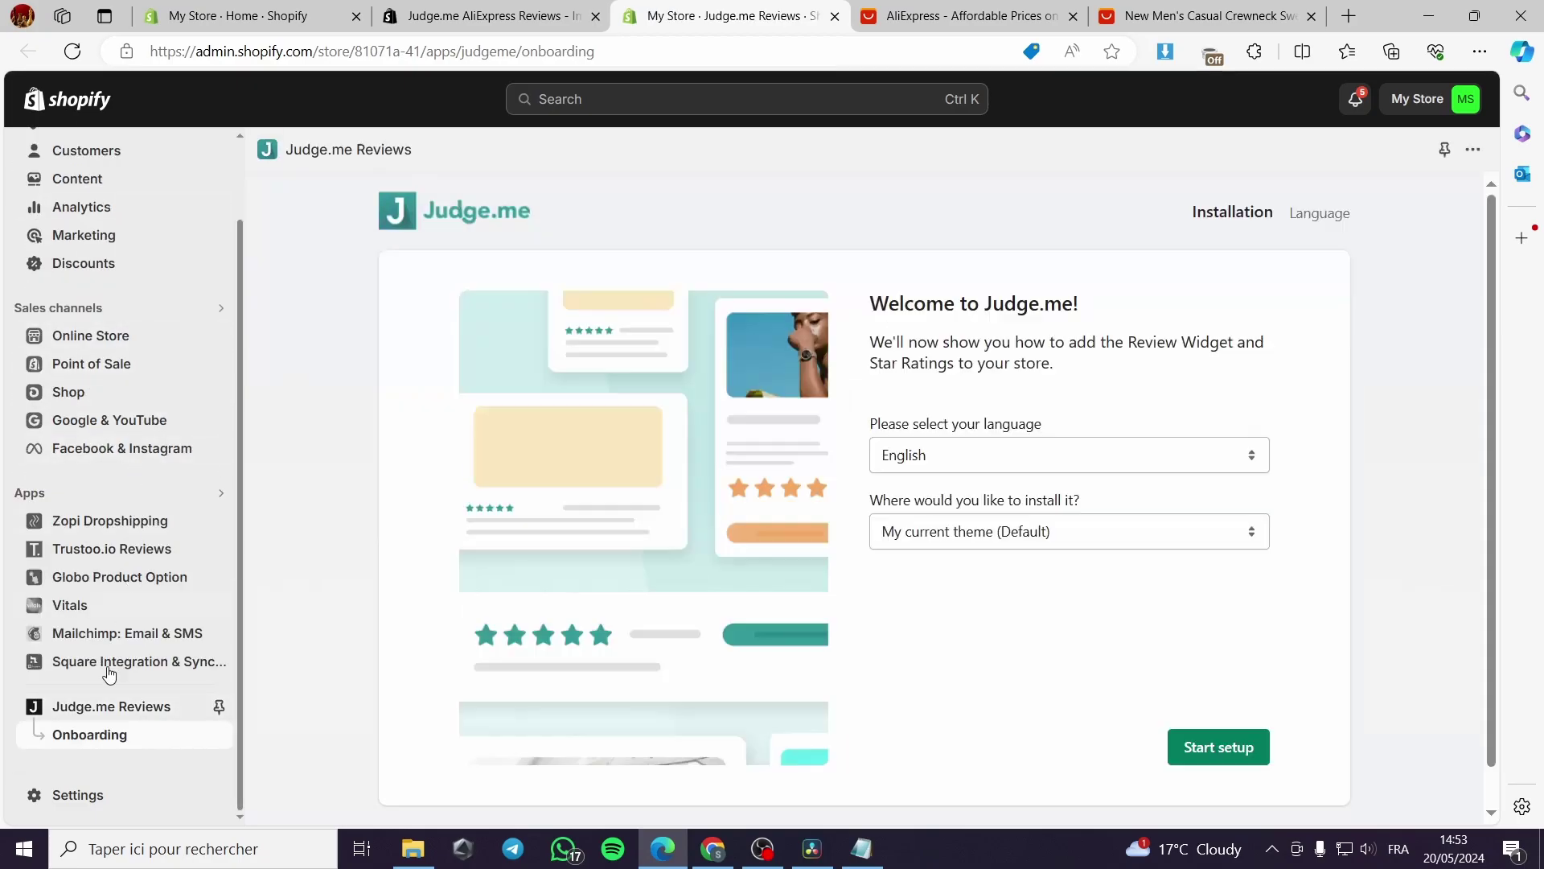
left_click(219, 707)
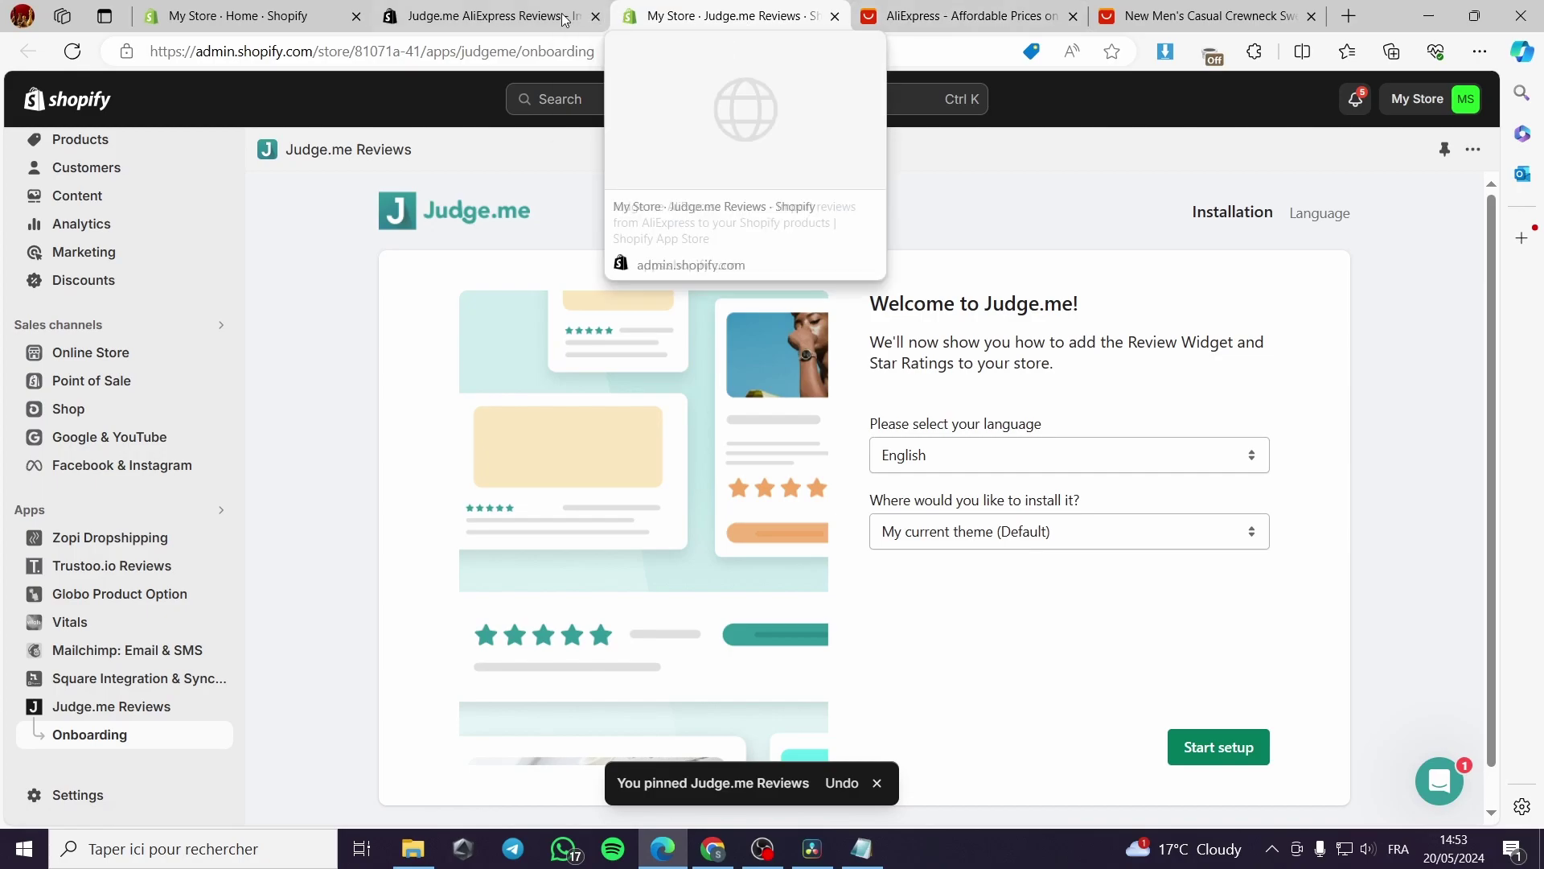
Install the Judge.me AliExpress Reviews app and pin it to the store's navigation.
left_click(492, 11)
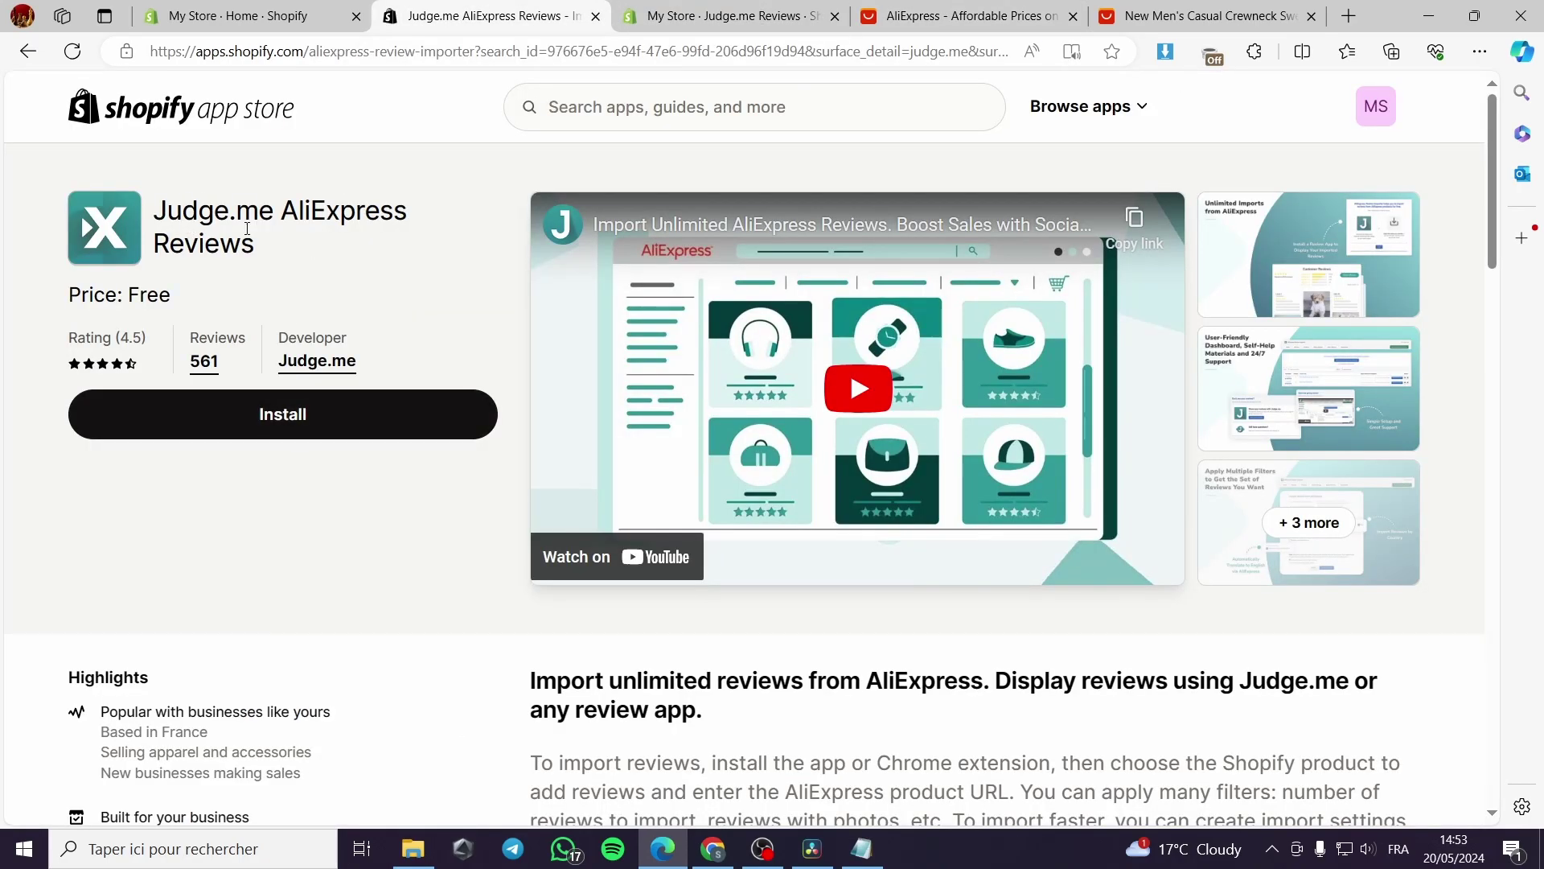
left_click(286, 422)
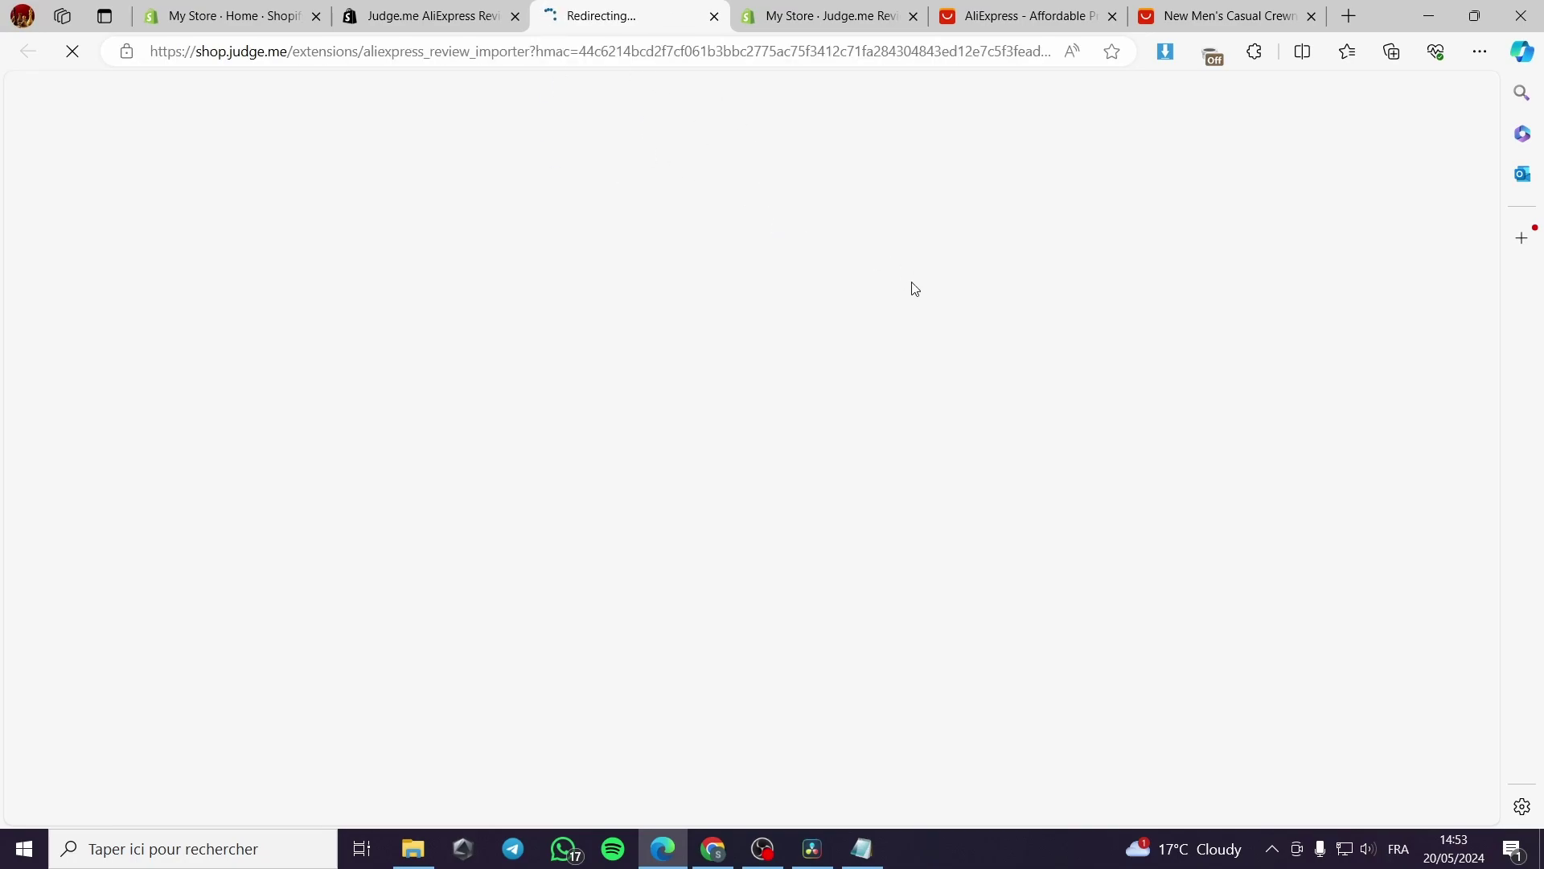
left_click(460, 8)
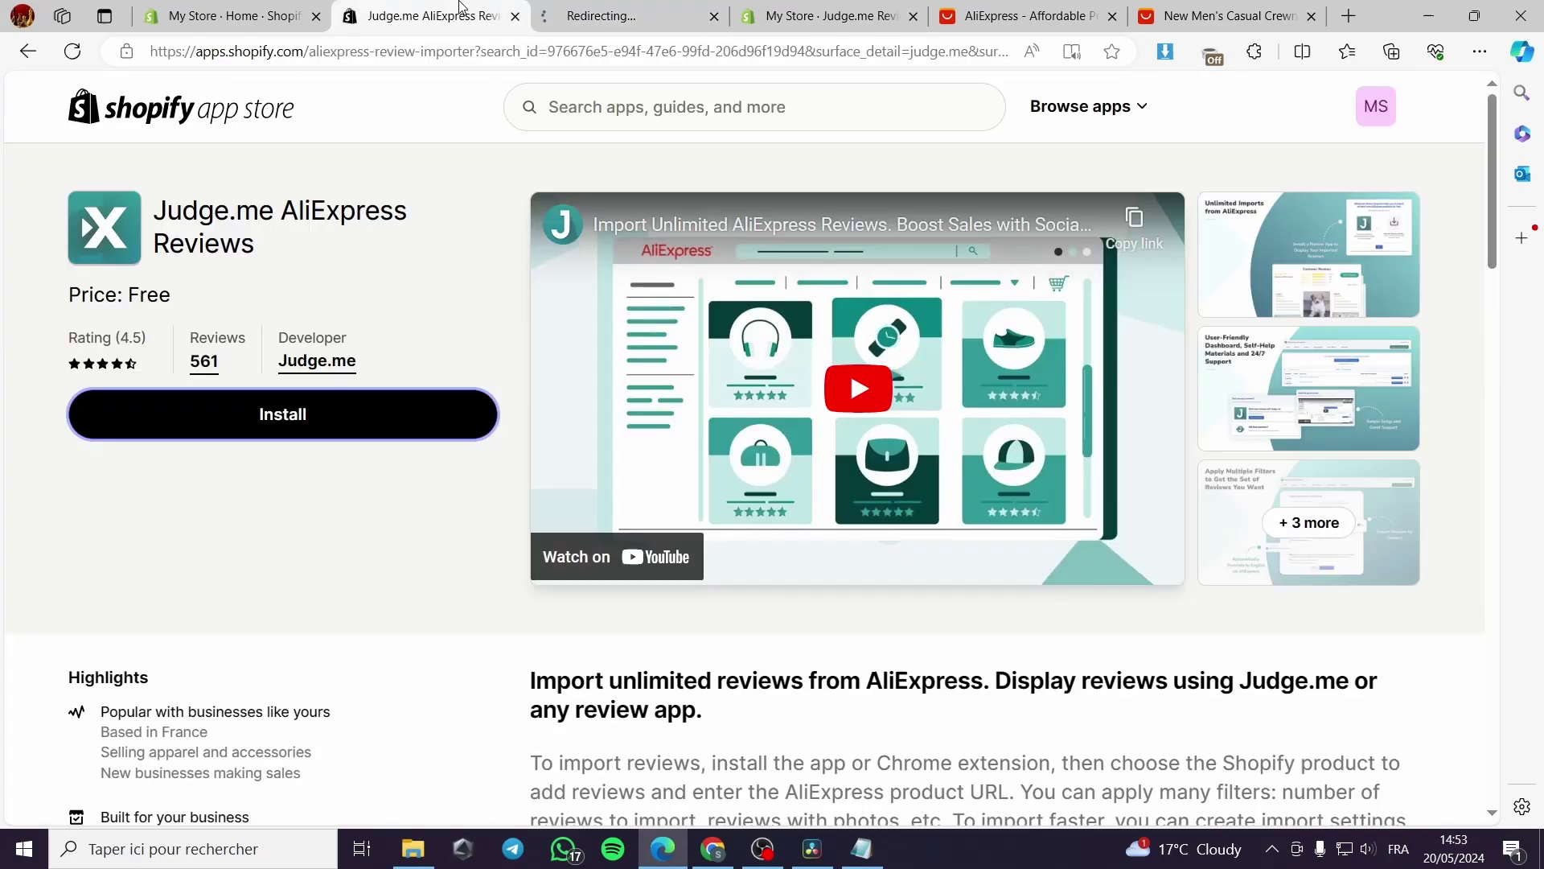
left_click(514, 16)
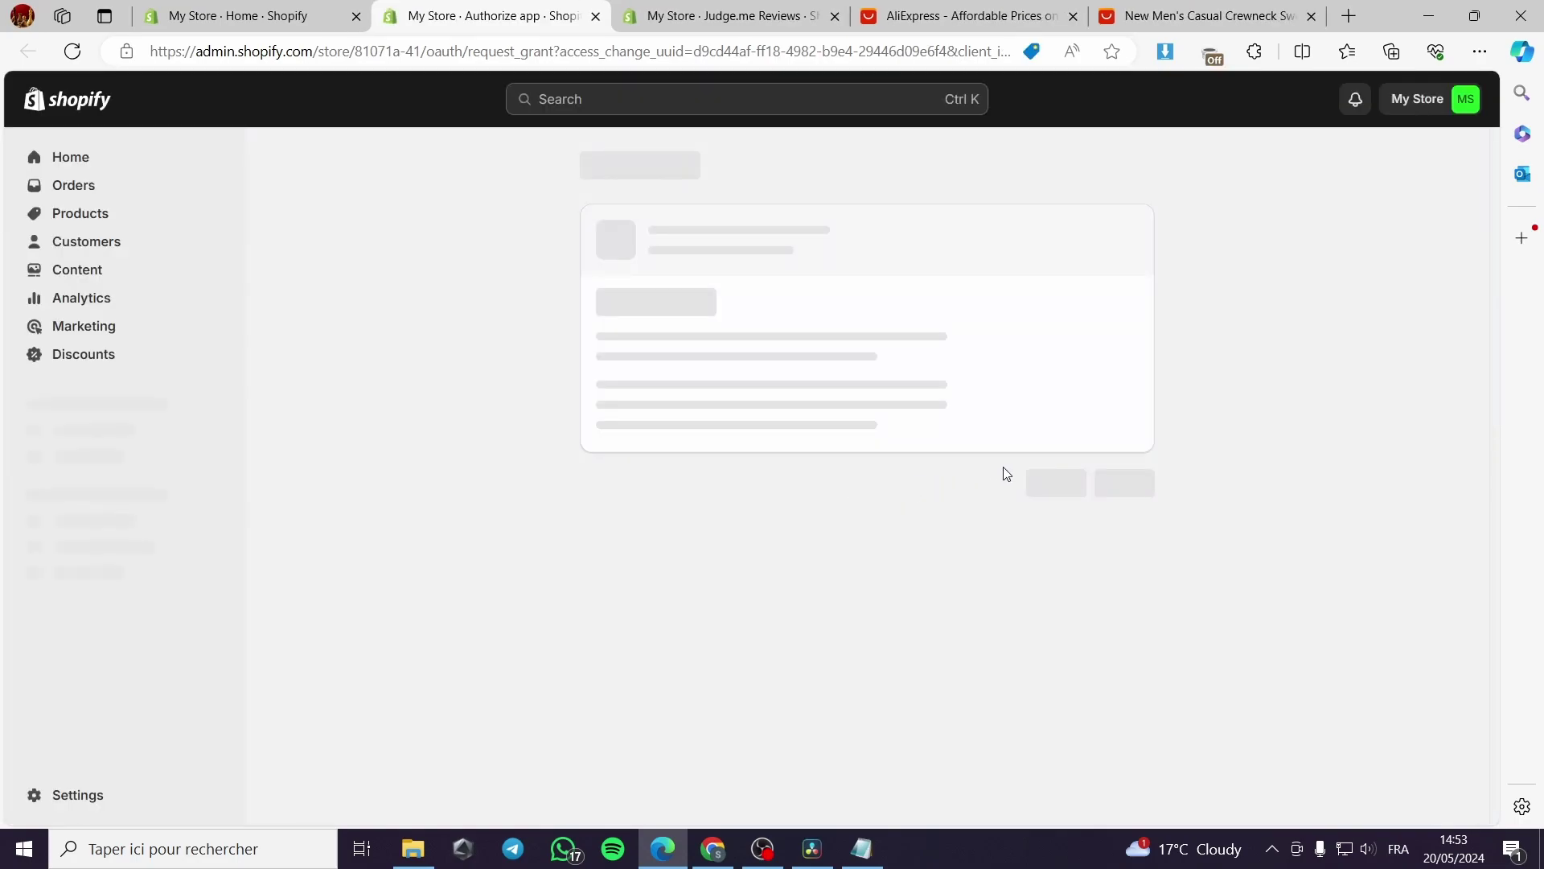
left_click(1120, 543)
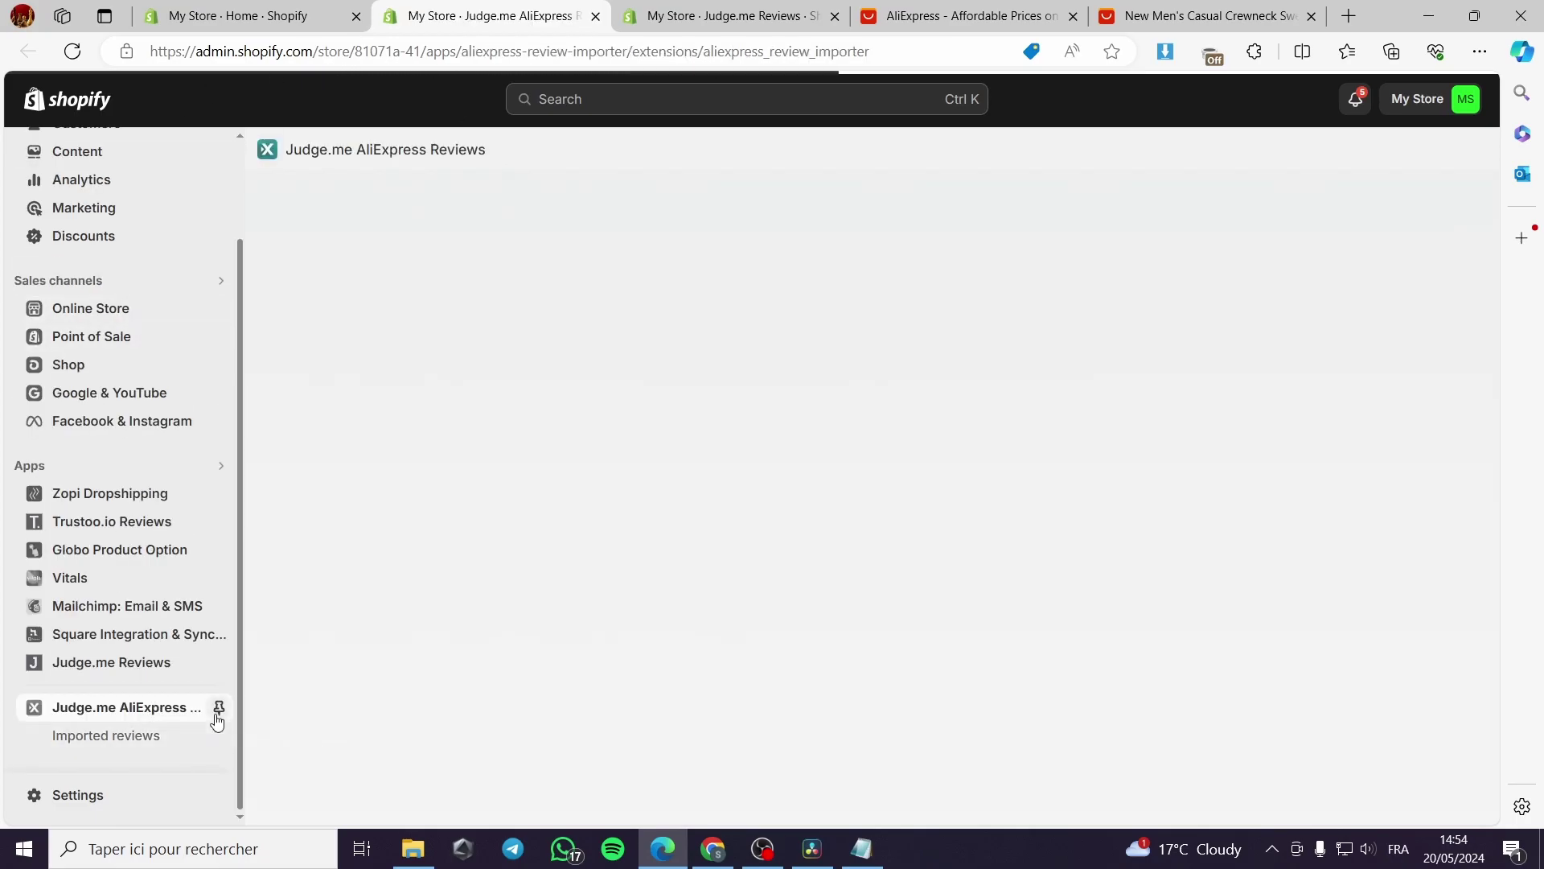
left_click(218, 707)
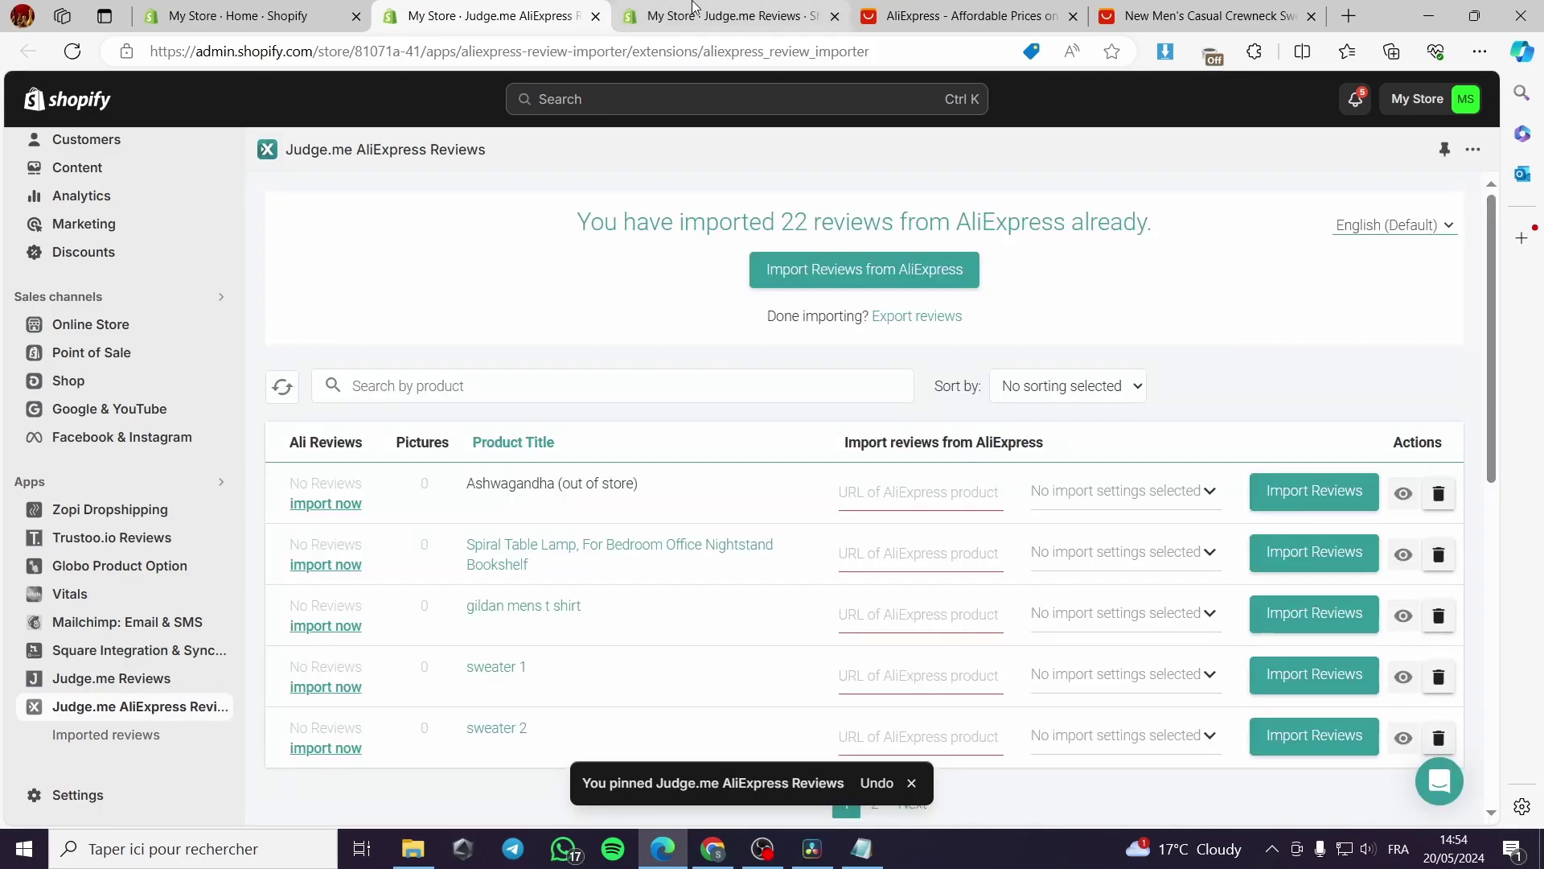
Start the Judge.me Reviews setup in English with "My current theme (Default)" as the installation target.
left_click(693, 7)
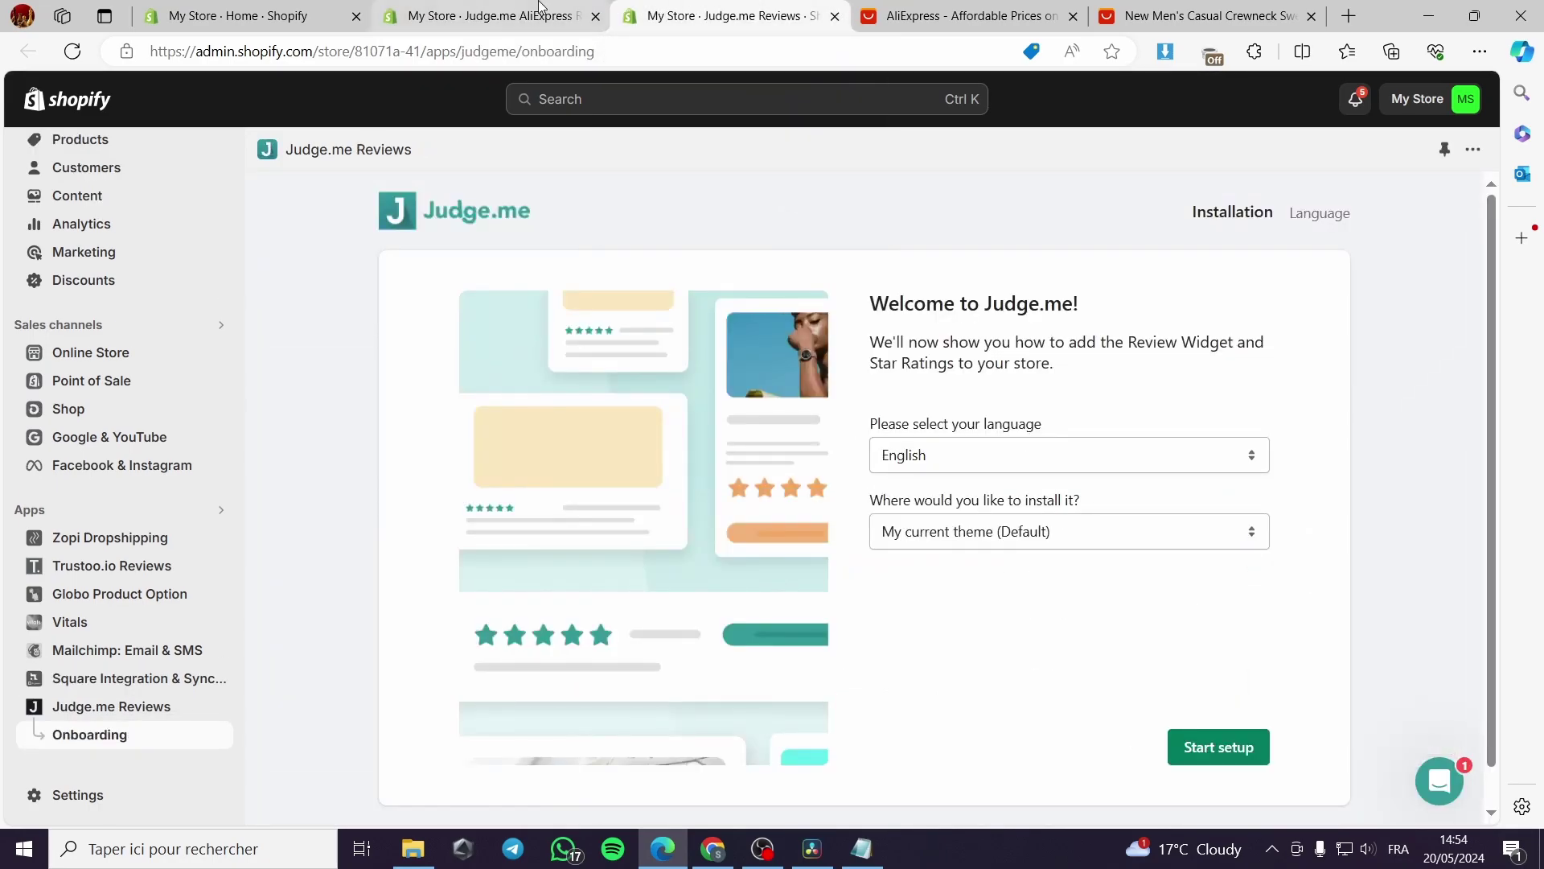
mouse_move(485, 7)
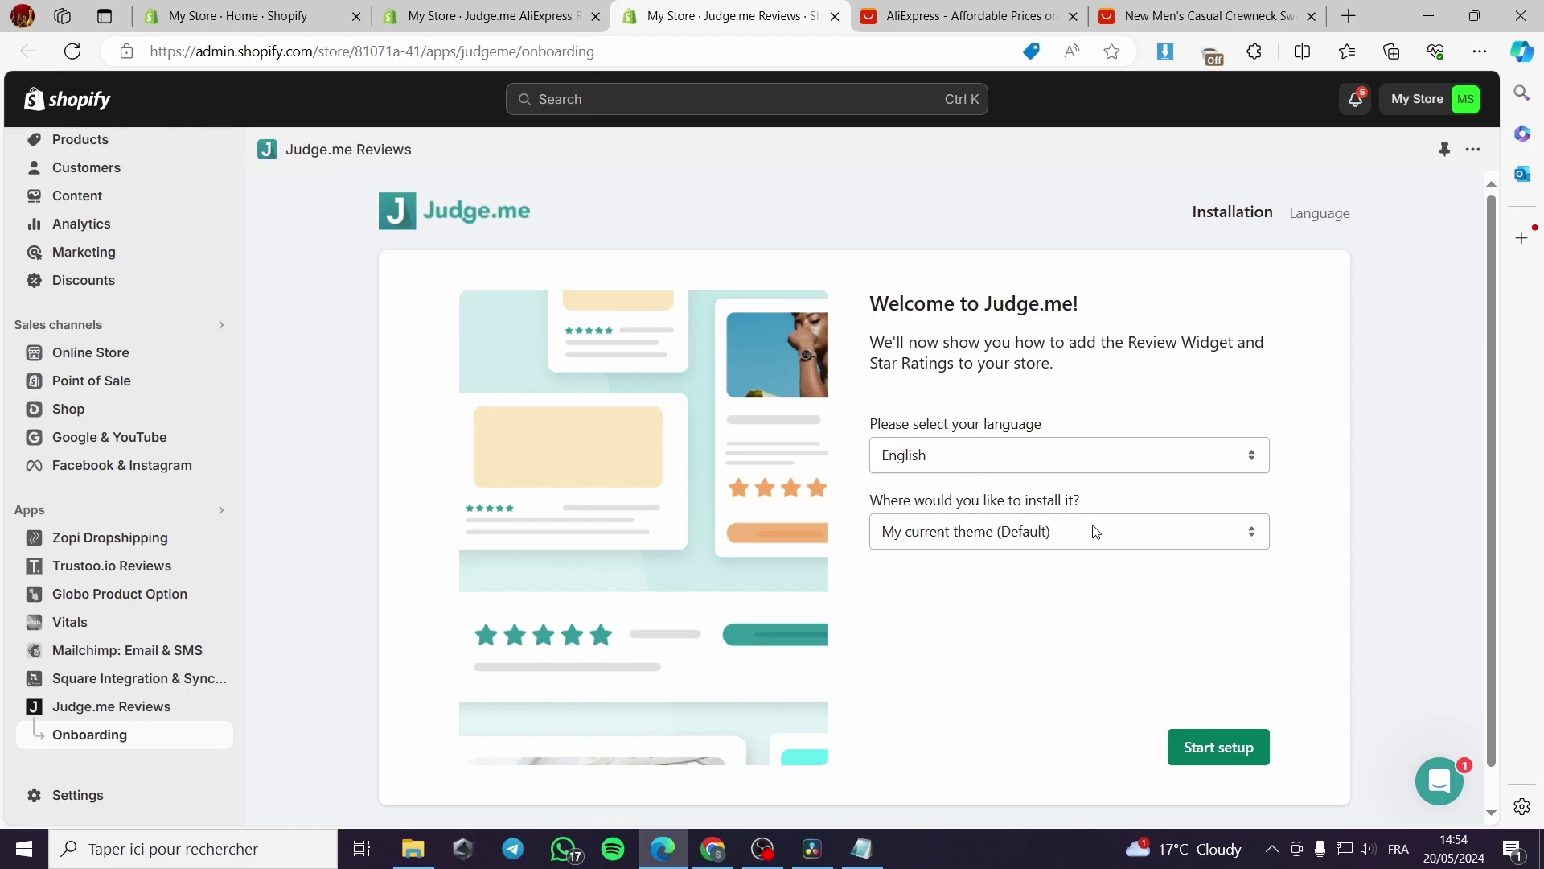
left_click(1123, 532)
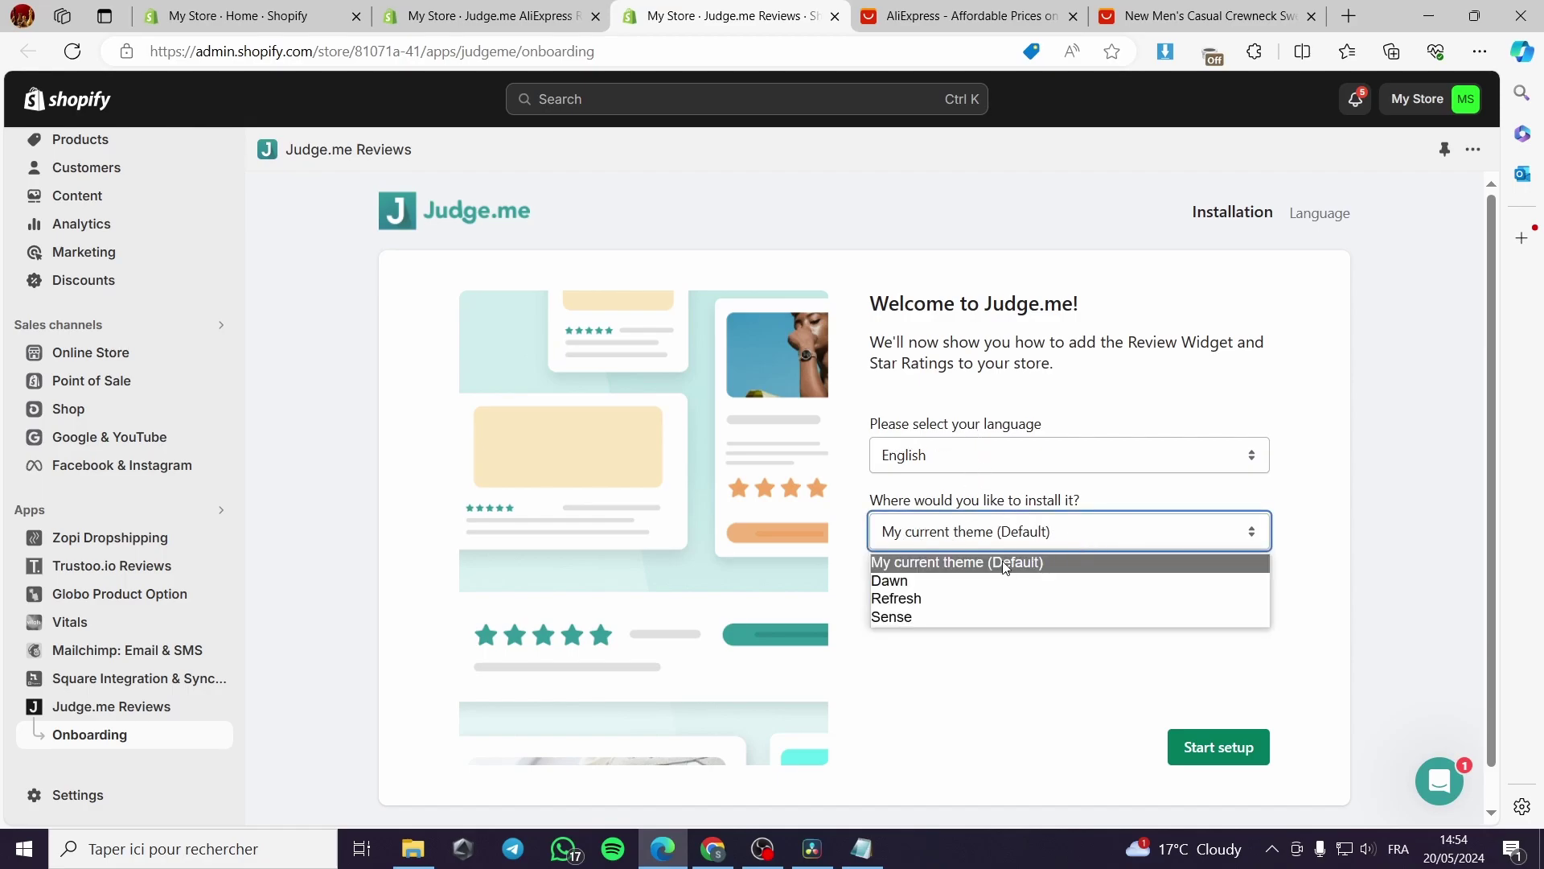
left_click(975, 570)
left_click(1029, 546)
left_click(1111, 540)
left_click(1214, 733)
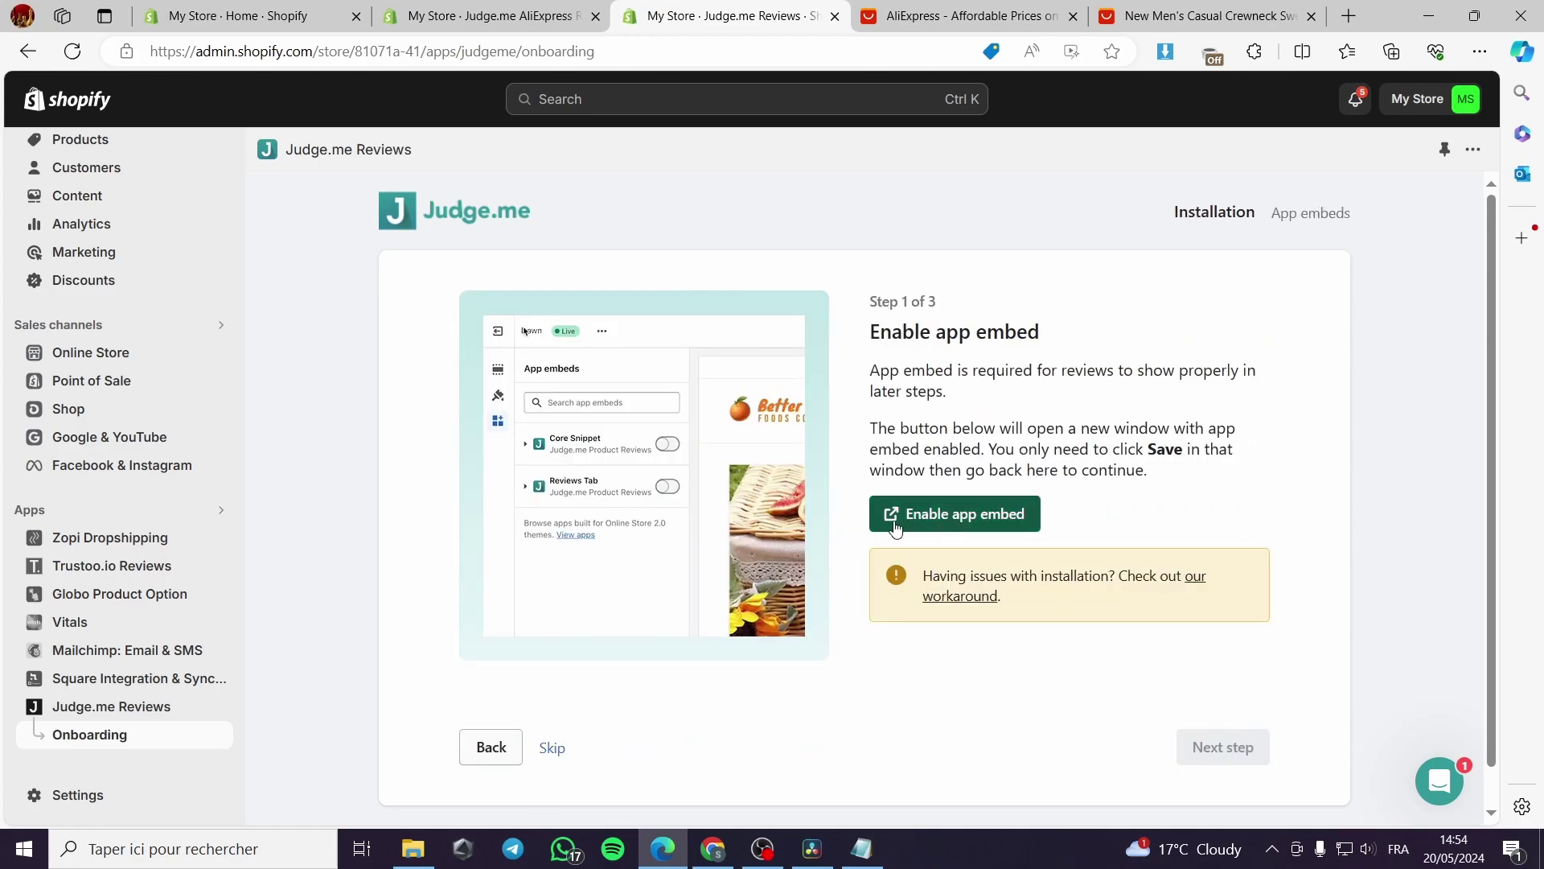
Enable the Judge.me app embed in the Craft theme, save the change and close the theme editor.
left_click(988, 506)
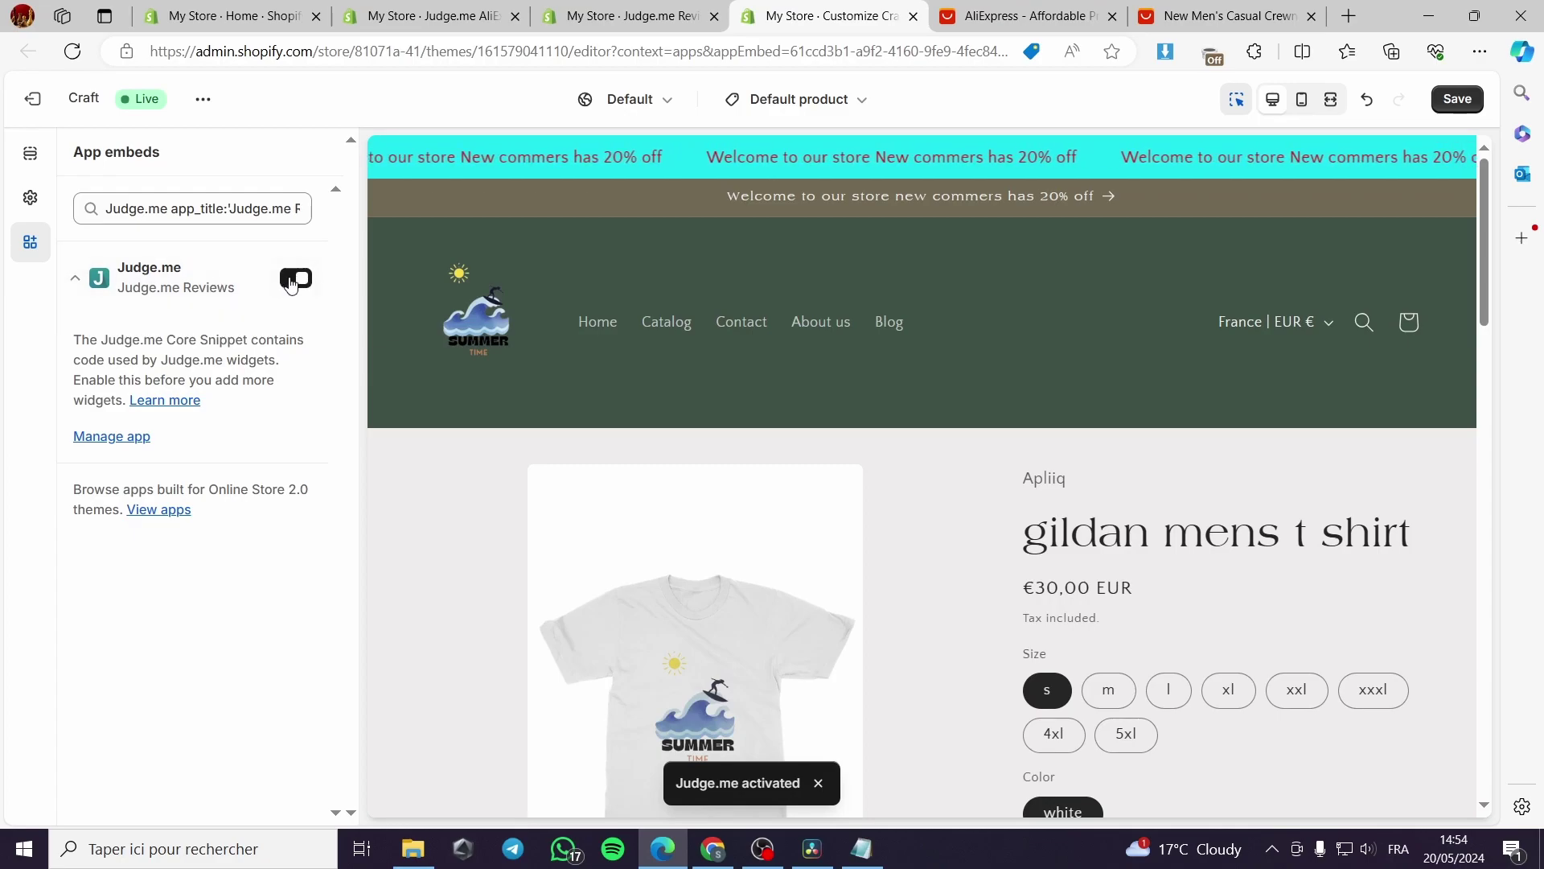
left_click(1458, 98)
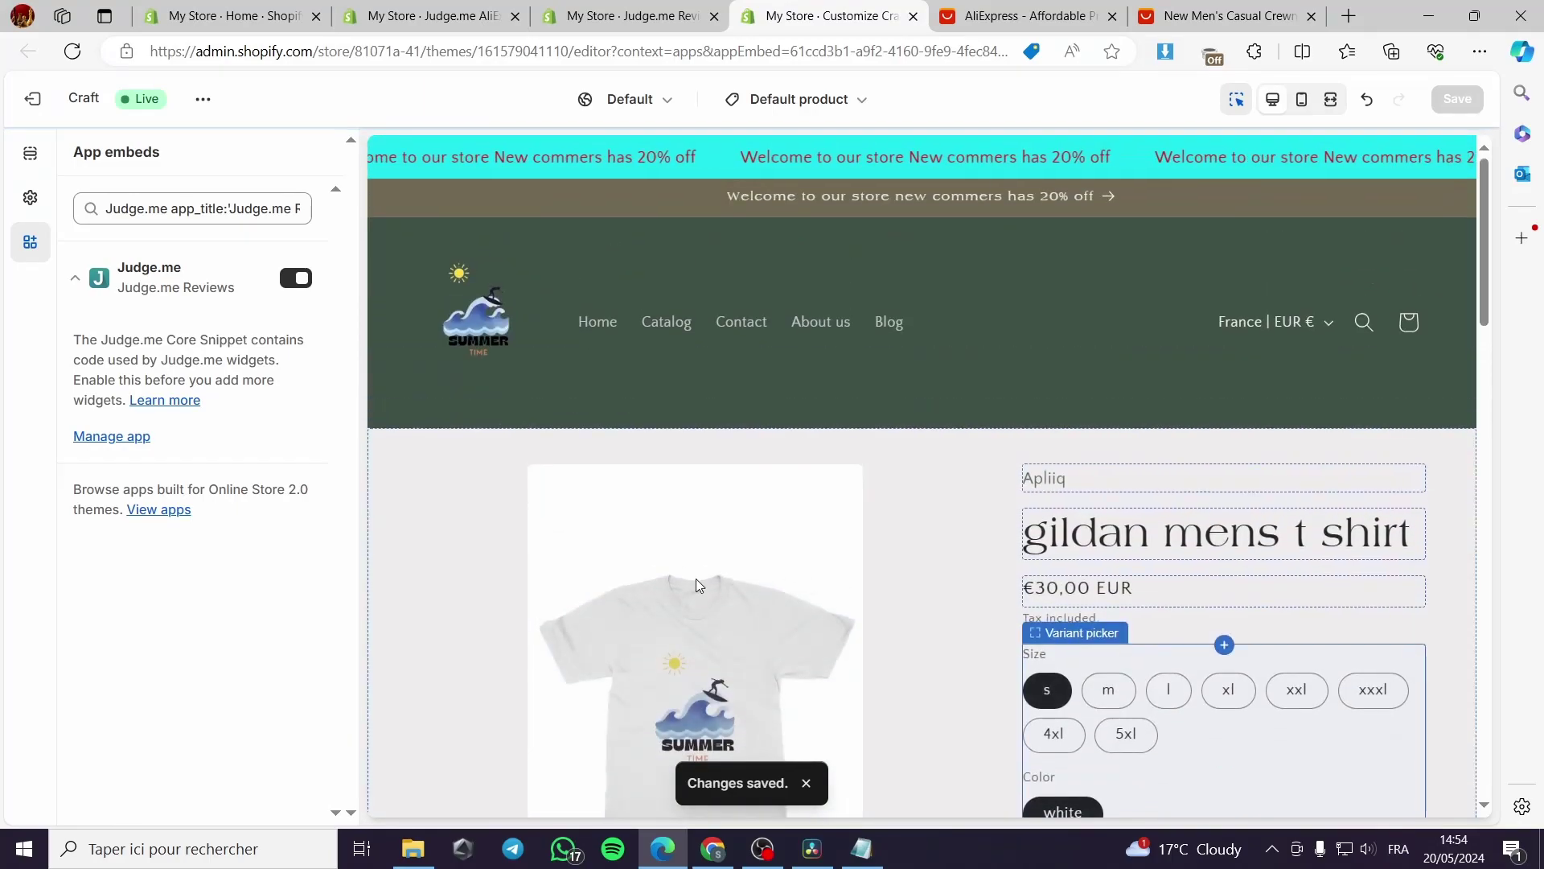
left_click(913, 17)
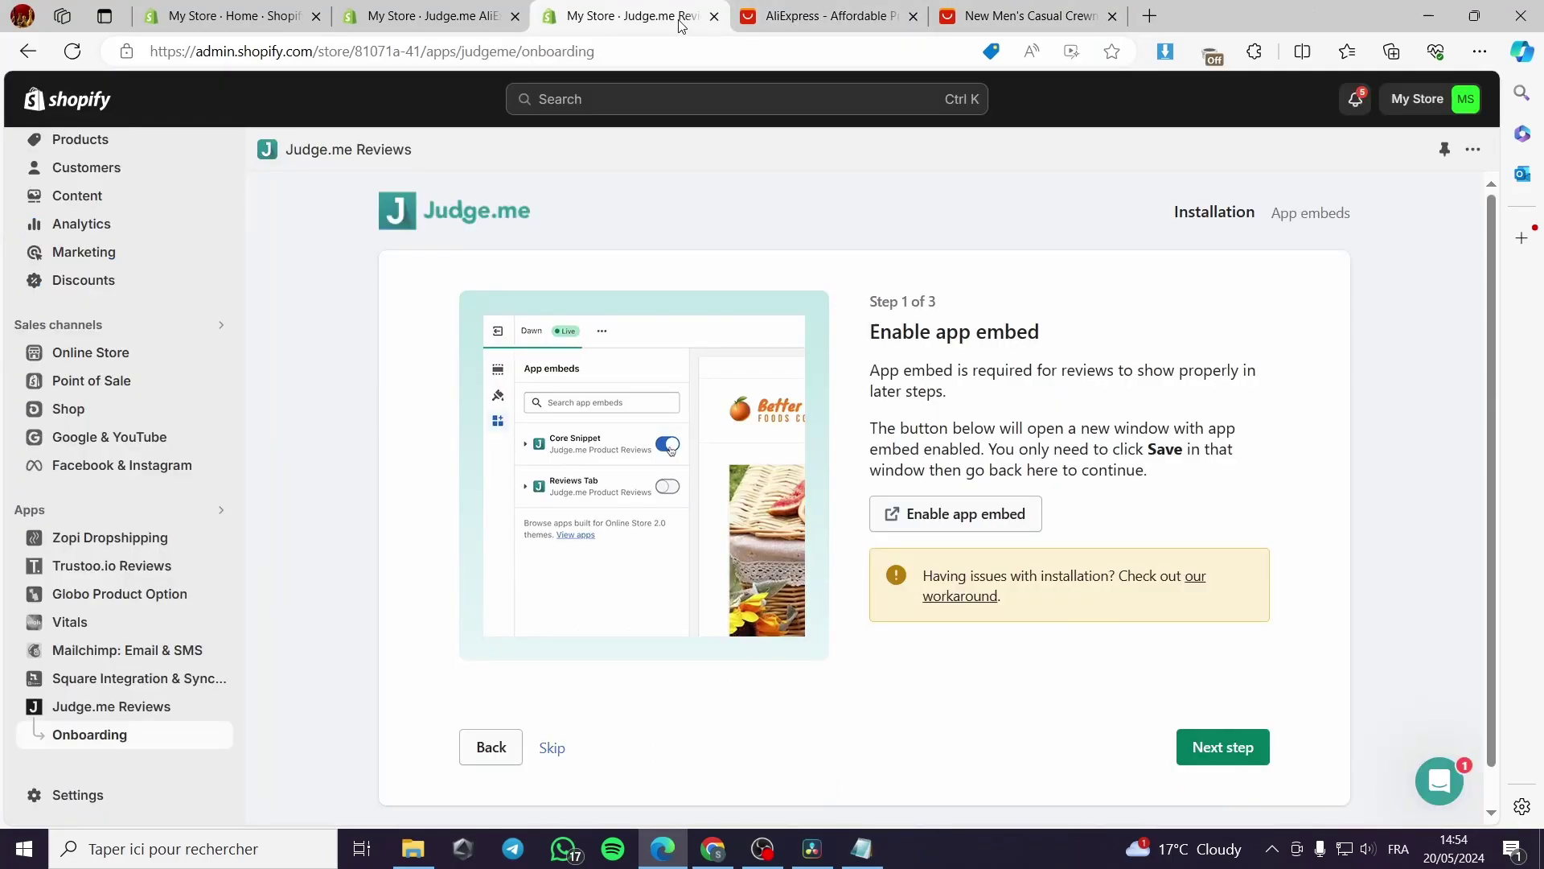
Add the Judge.me Review Widget to the default product template and check its placement in the sweater 1 preview.
left_click(1223, 746)
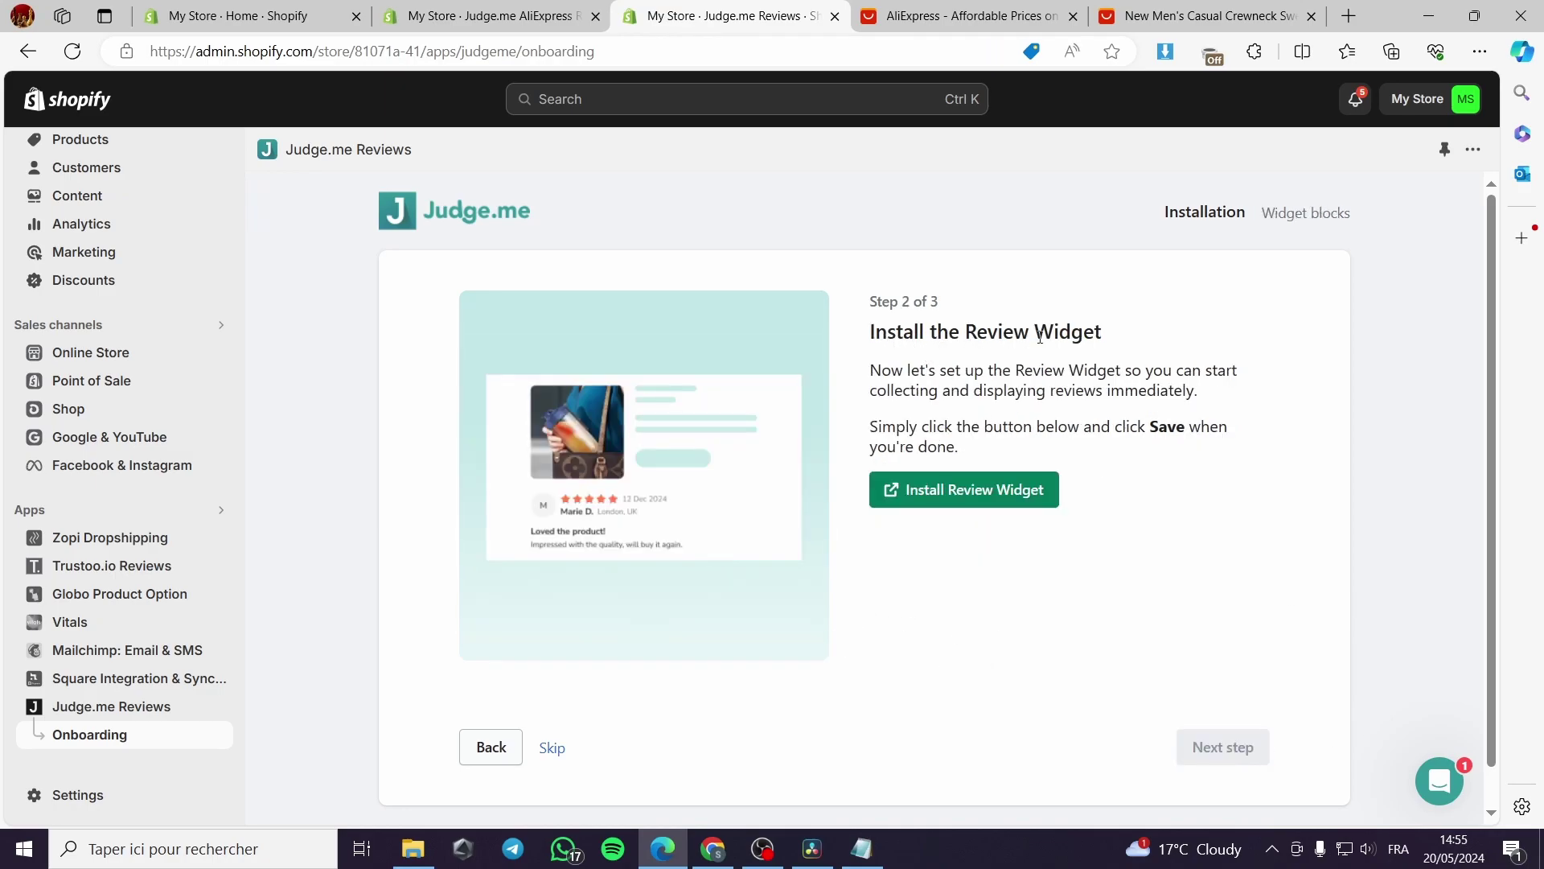
left_click(976, 500)
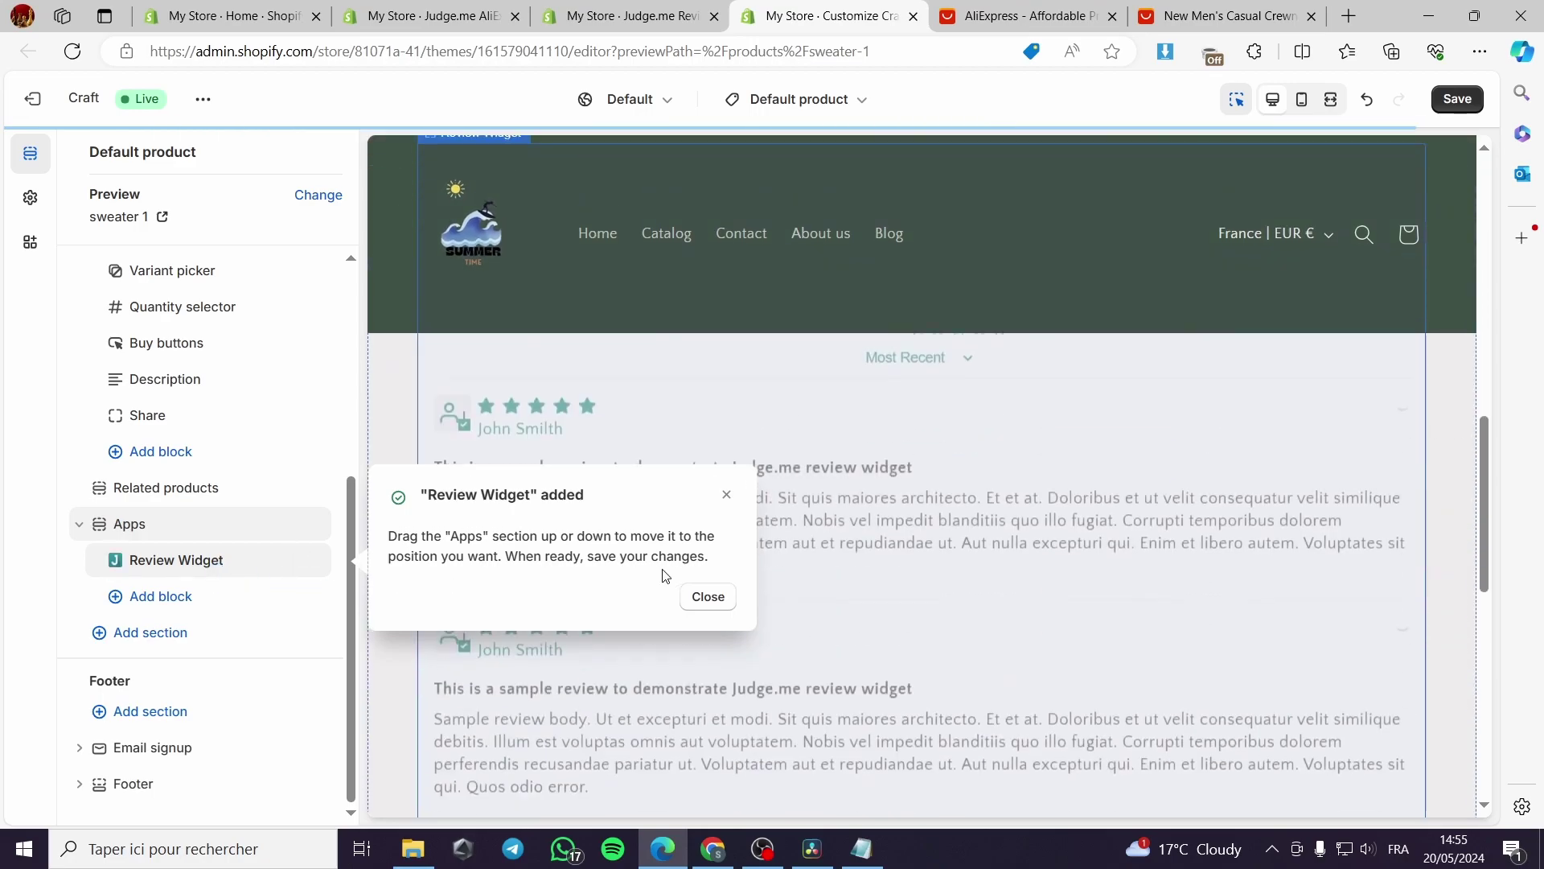
left_click(726, 494)
scroll(760, 712, "down", 4)
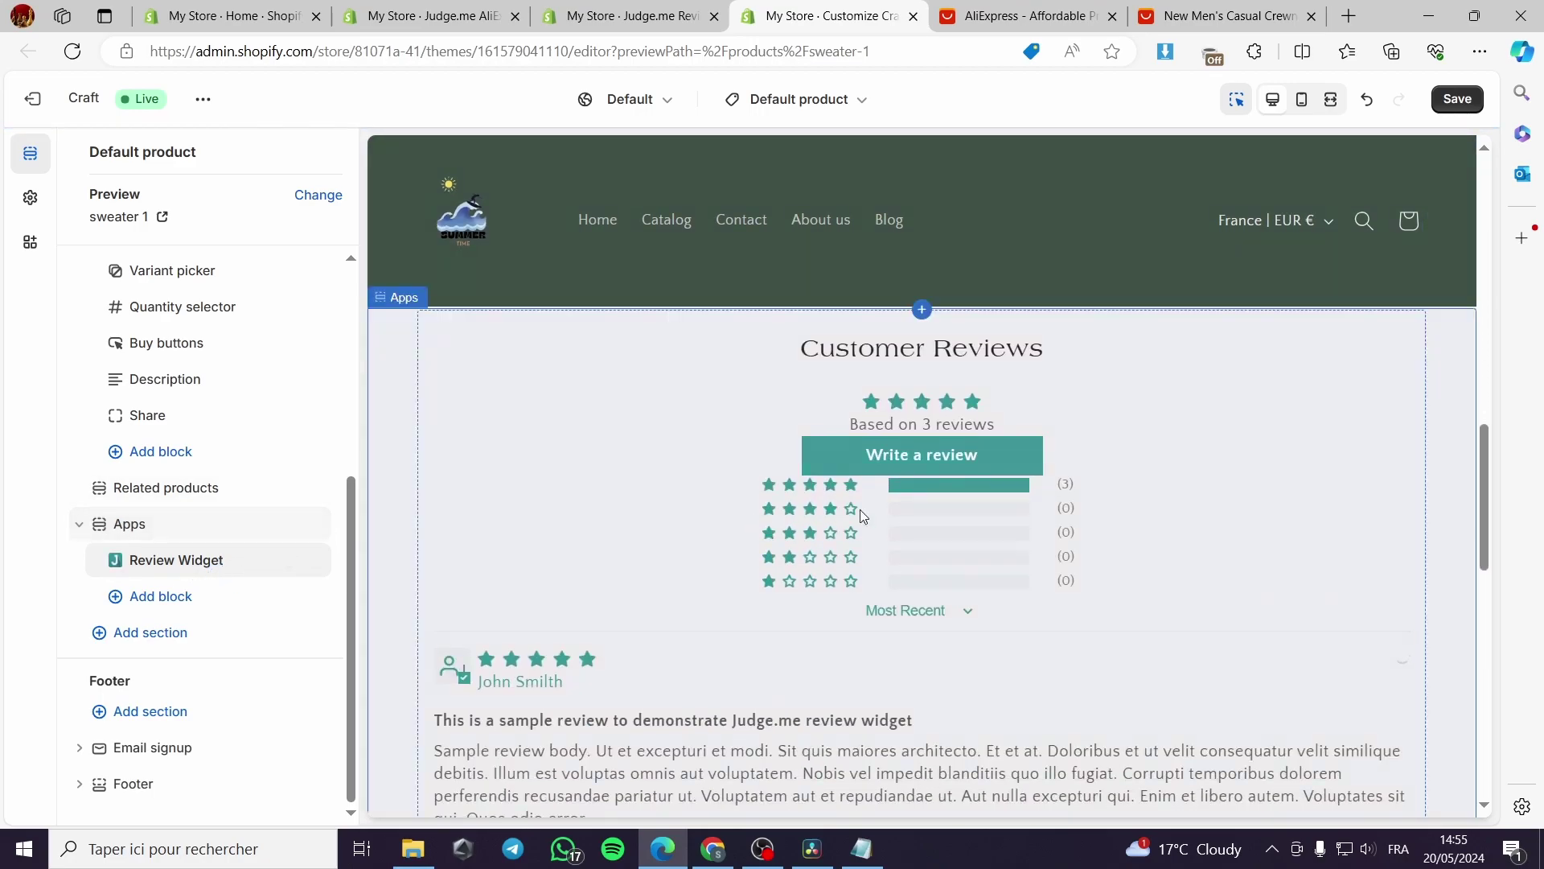
scroll(877, 529, "up", 3)
scroll(885, 579, "up", 5)
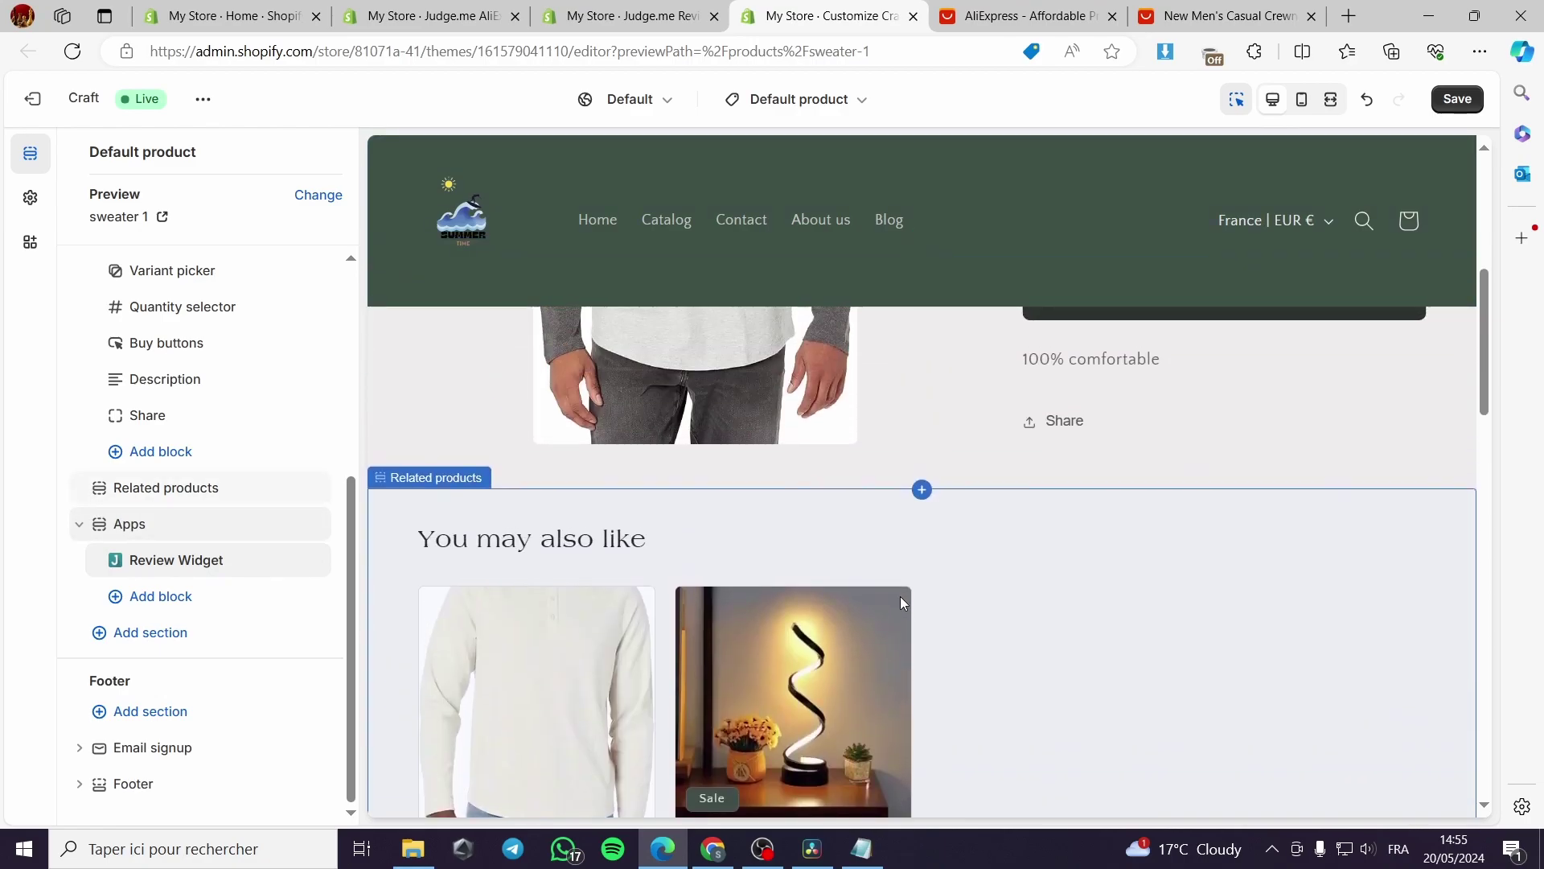
scroll(904, 598, "down", 5)
scroll(804, 612, "down", 1)
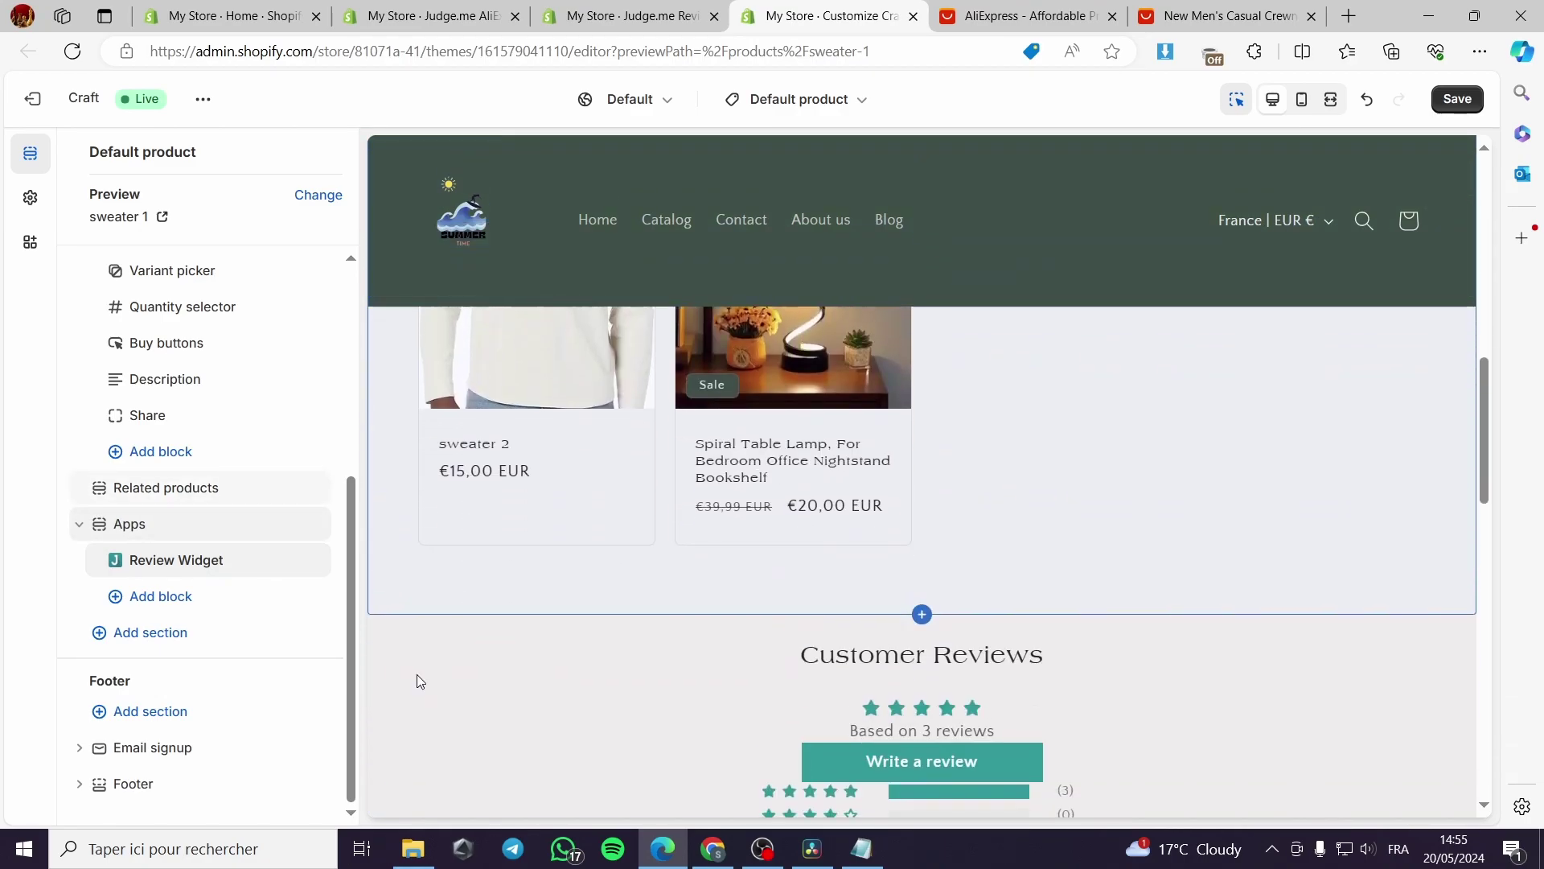
Move the Apps section containing the Review Widget above Product information and check the preview.
left_click_drag(121, 560, 167, 533)
left_click(93, 593)
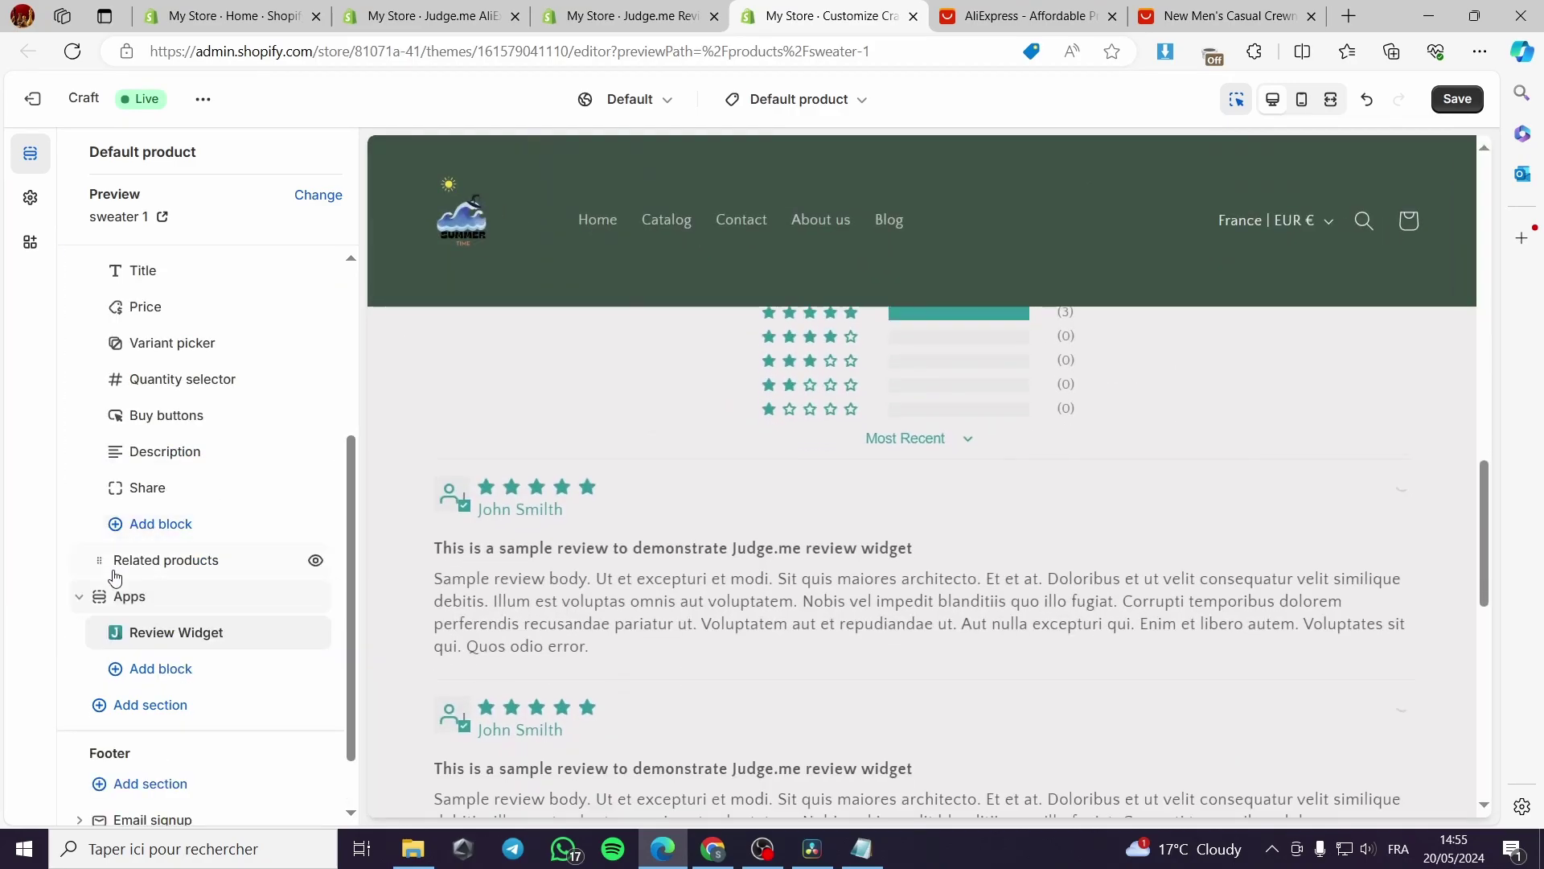
left_click_drag(93, 595, 92, 201)
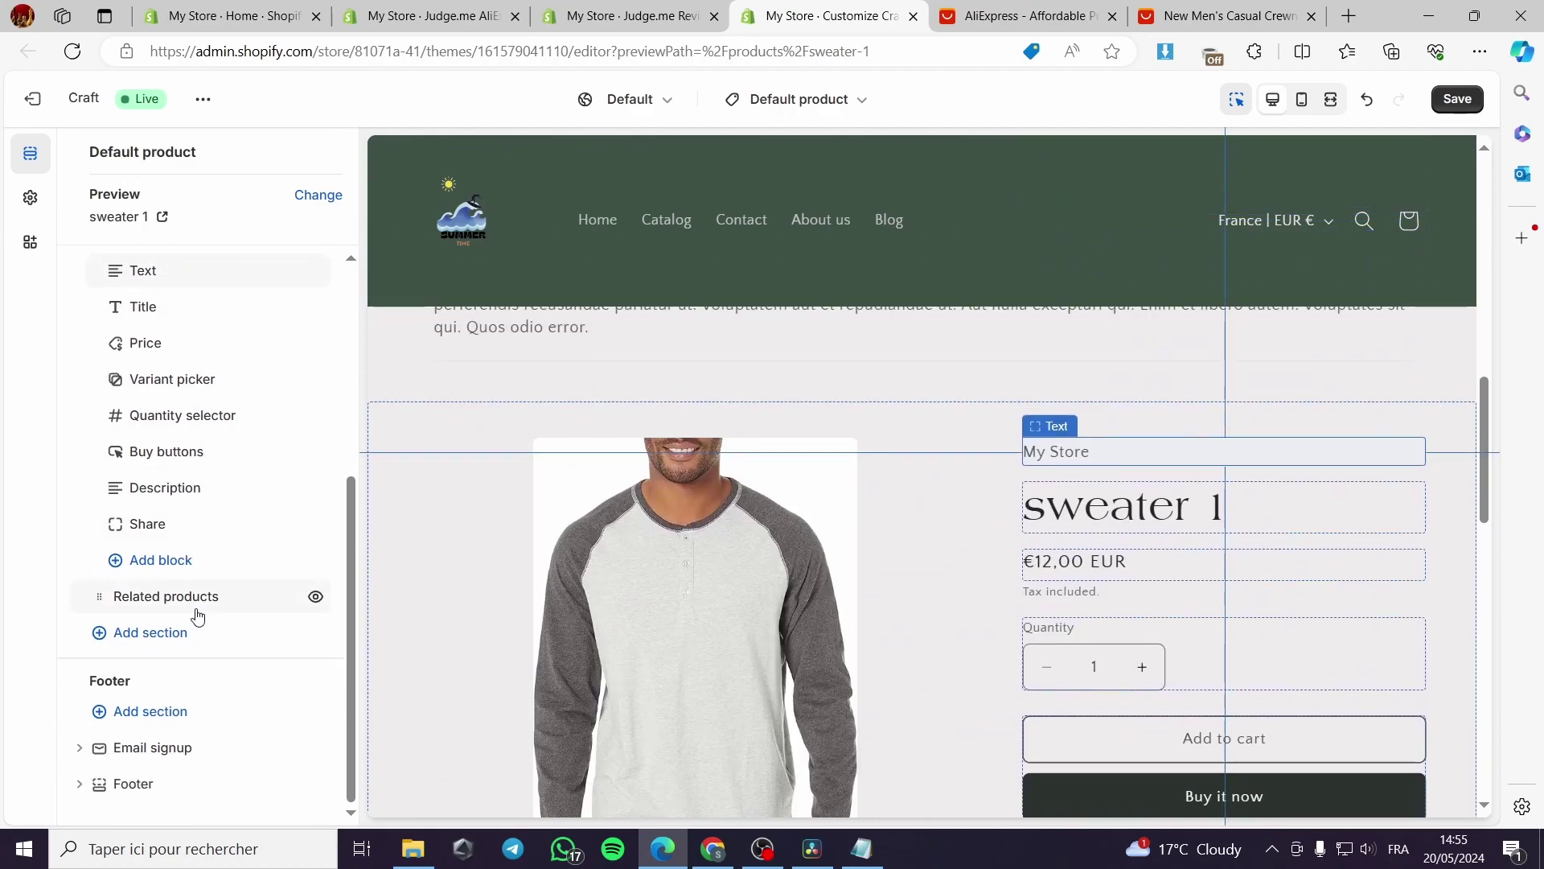
scroll(1088, 643, "up", 4)
scroll(1088, 643, "down", 1)
left_click(1038, 428)
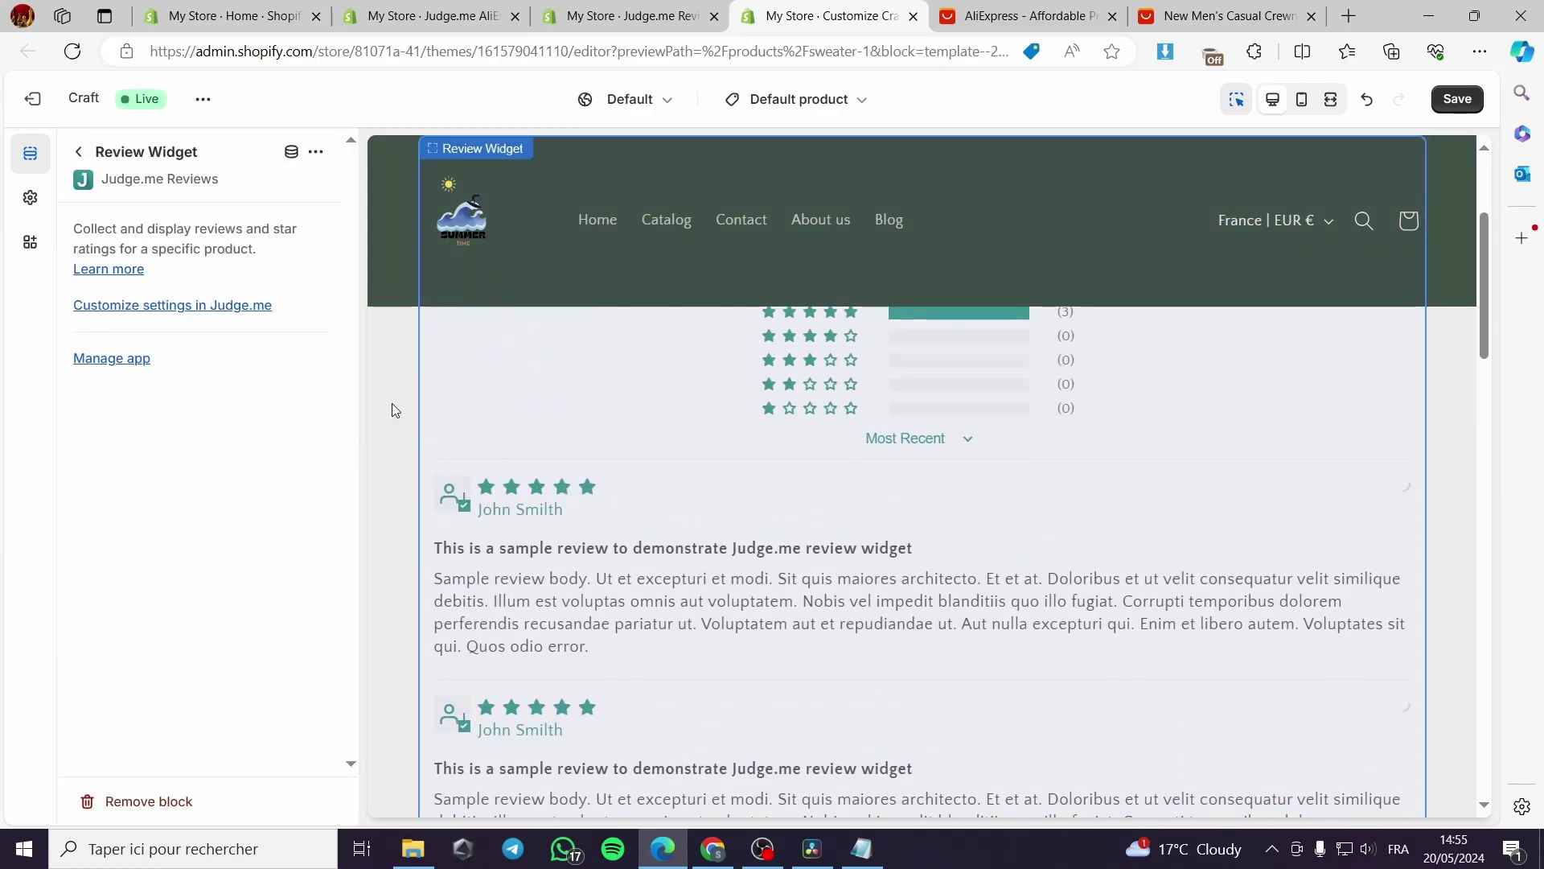
left_click(78, 151)
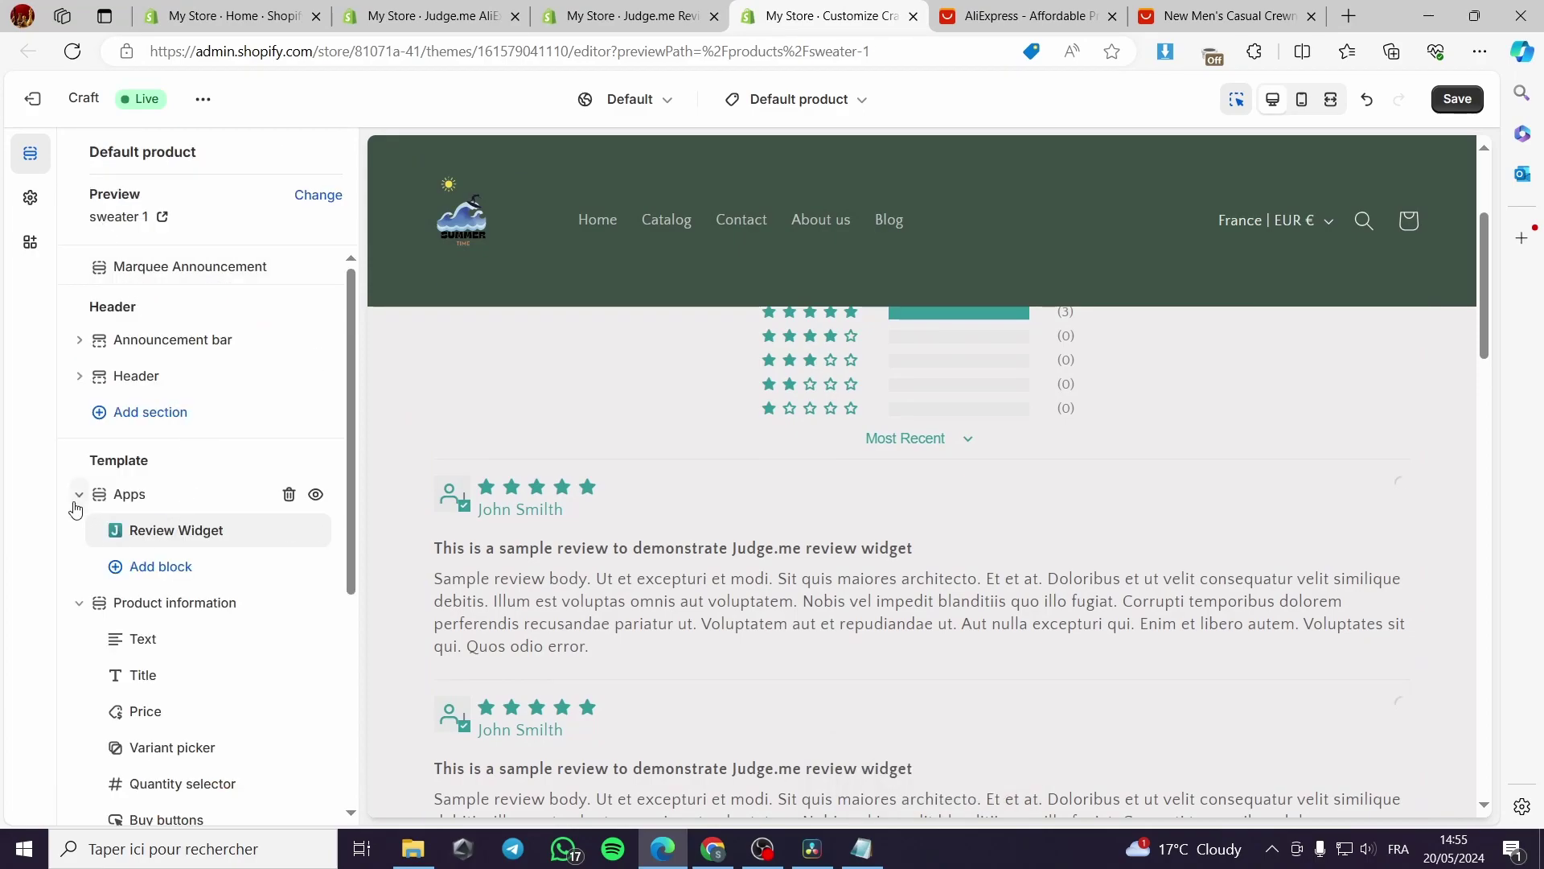
Place the Apps section with the Review Widget between Product information and Related products, and check the preview.
left_click_drag(101, 501, 107, 595)
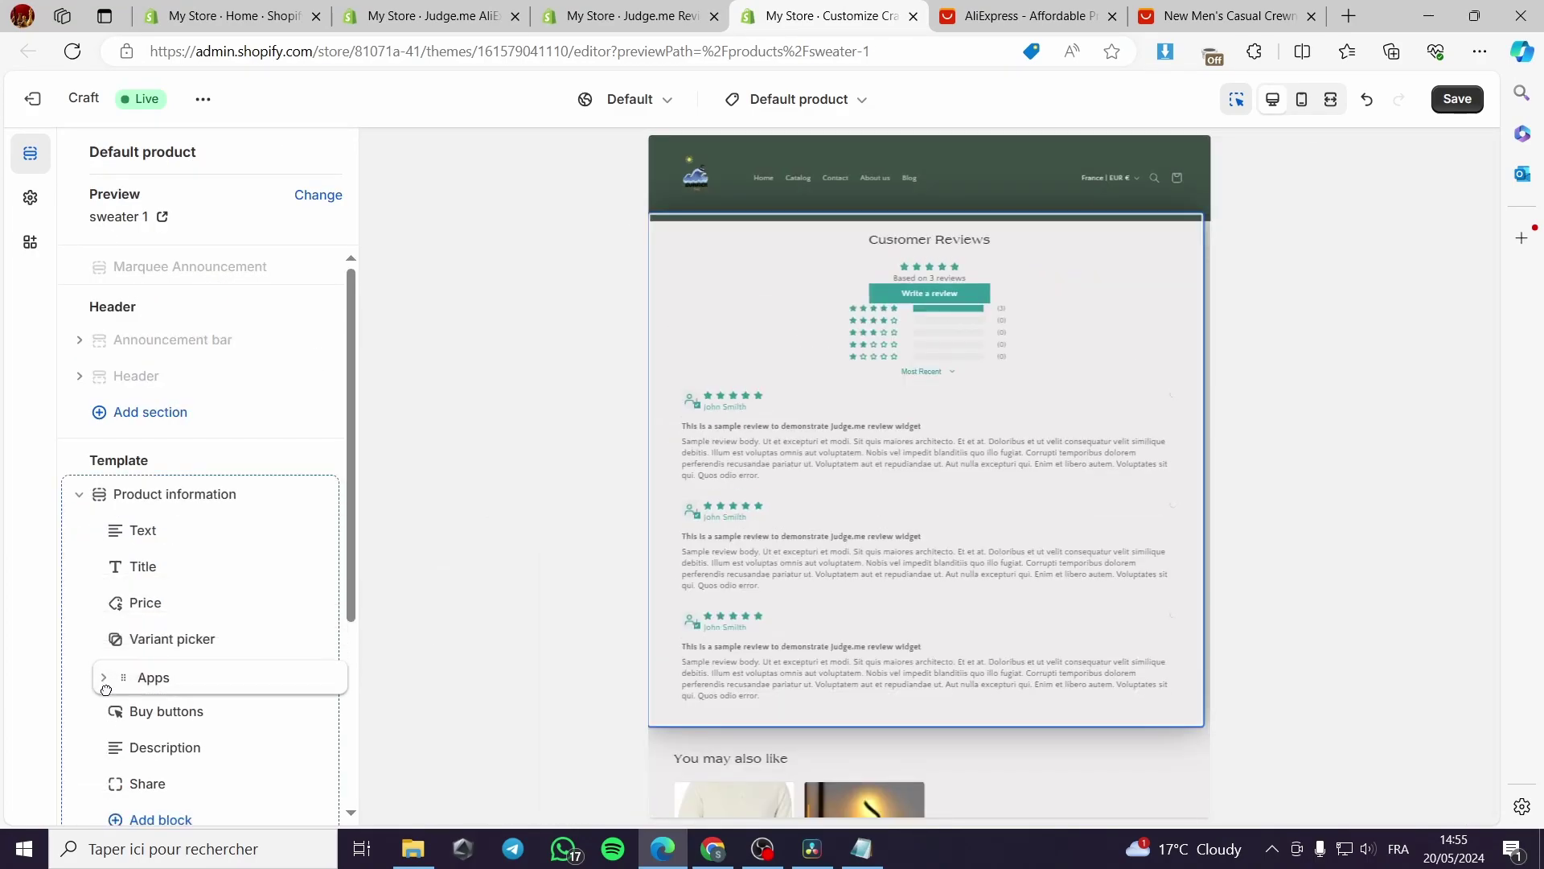
left_click_drag(105, 689, 106, 692)
scroll(1058, 658, "down", 5)
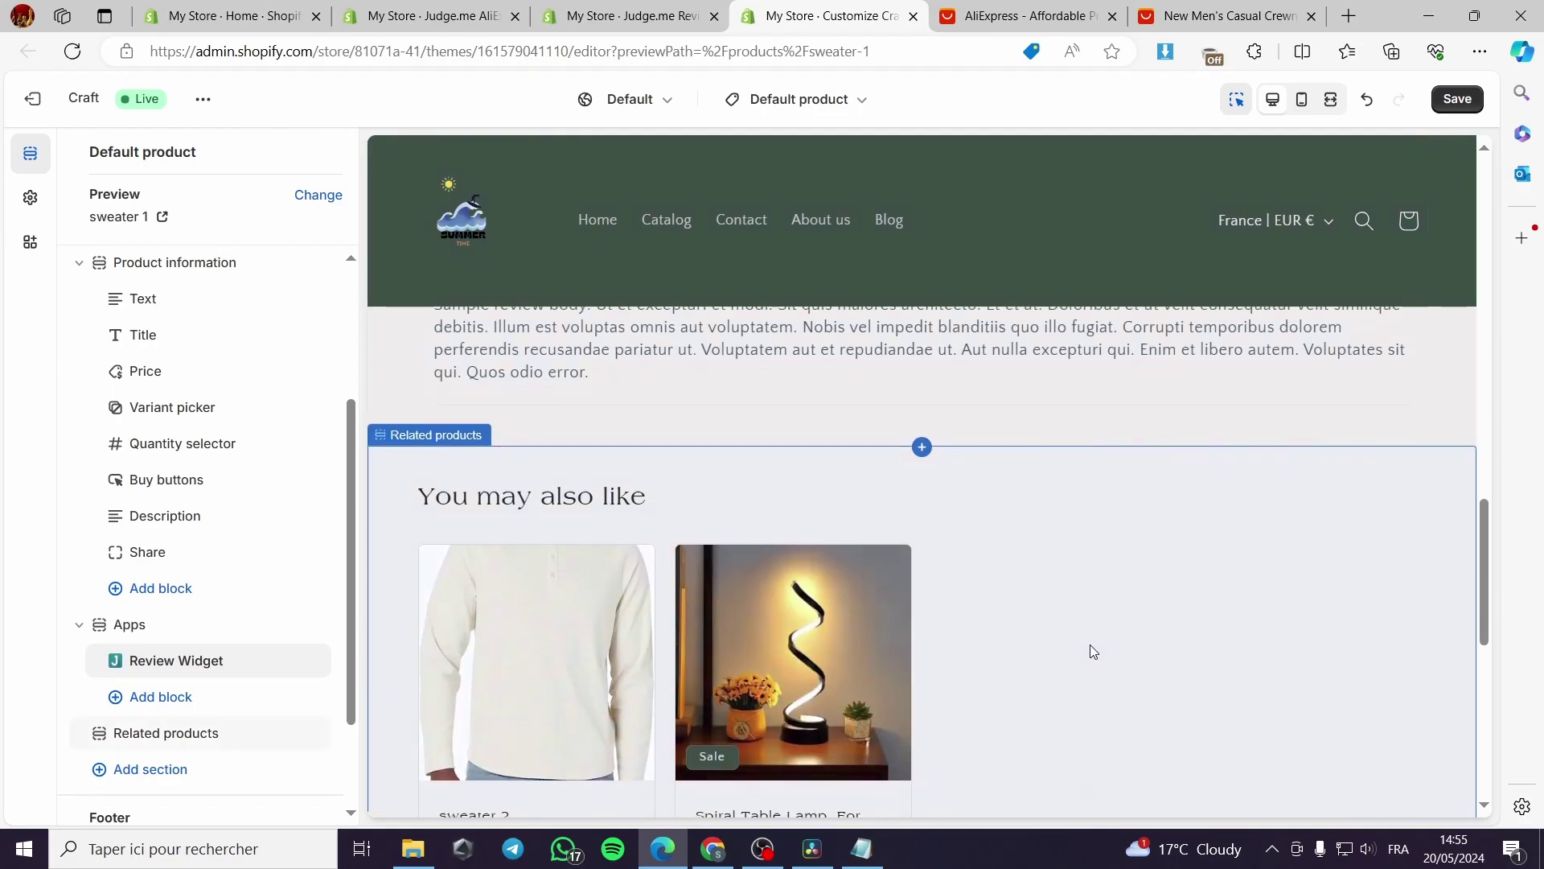
scroll(1089, 645, "up", 5)
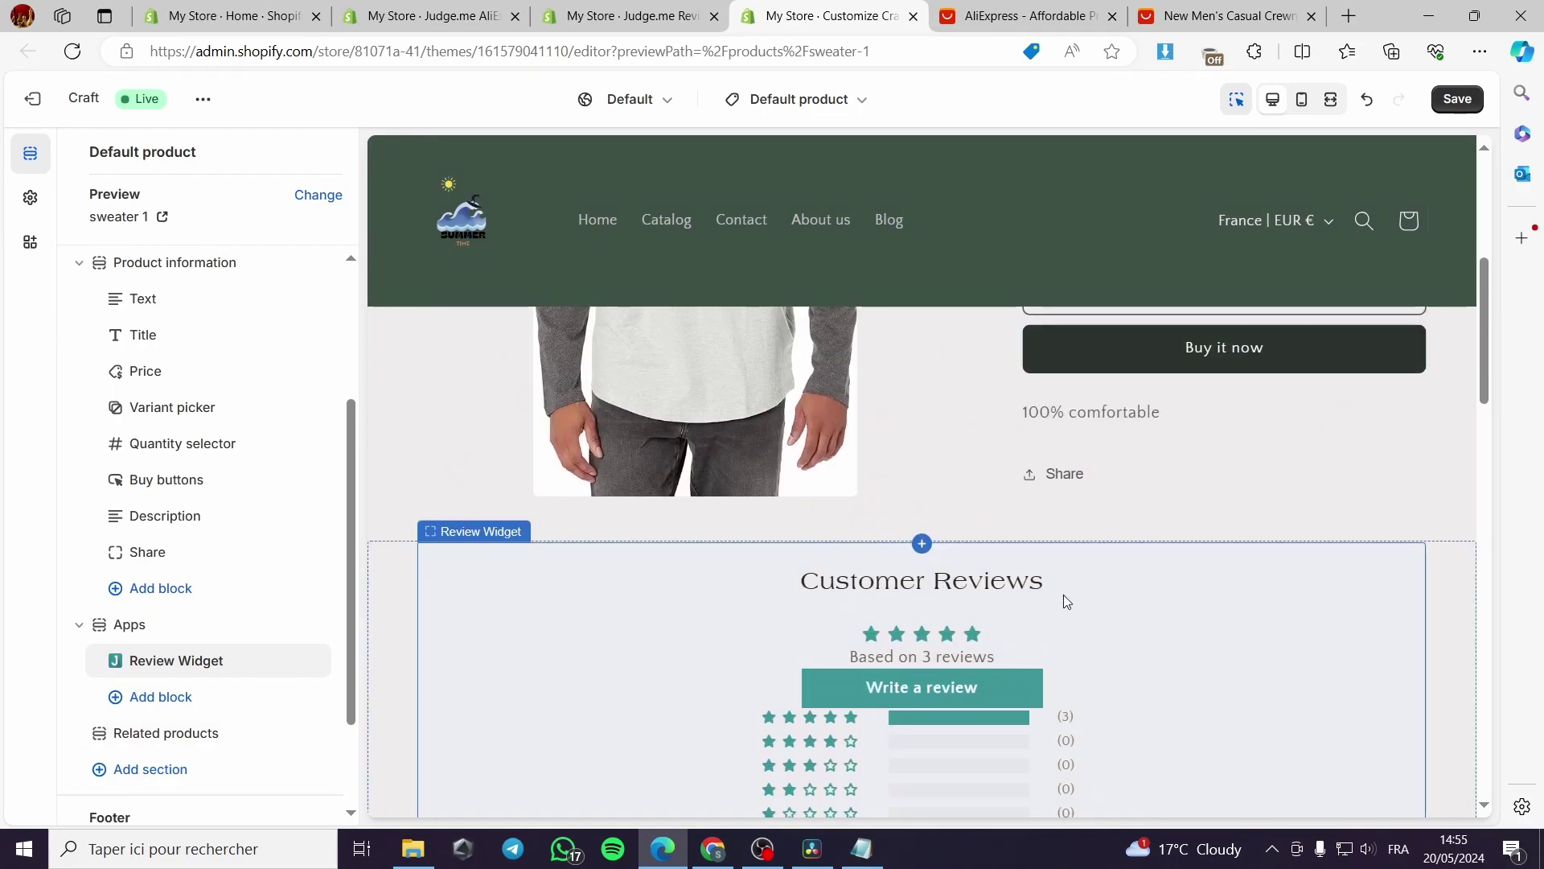
scroll(1058, 590, "down", 3)
scroll(1059, 590, "up", 6)
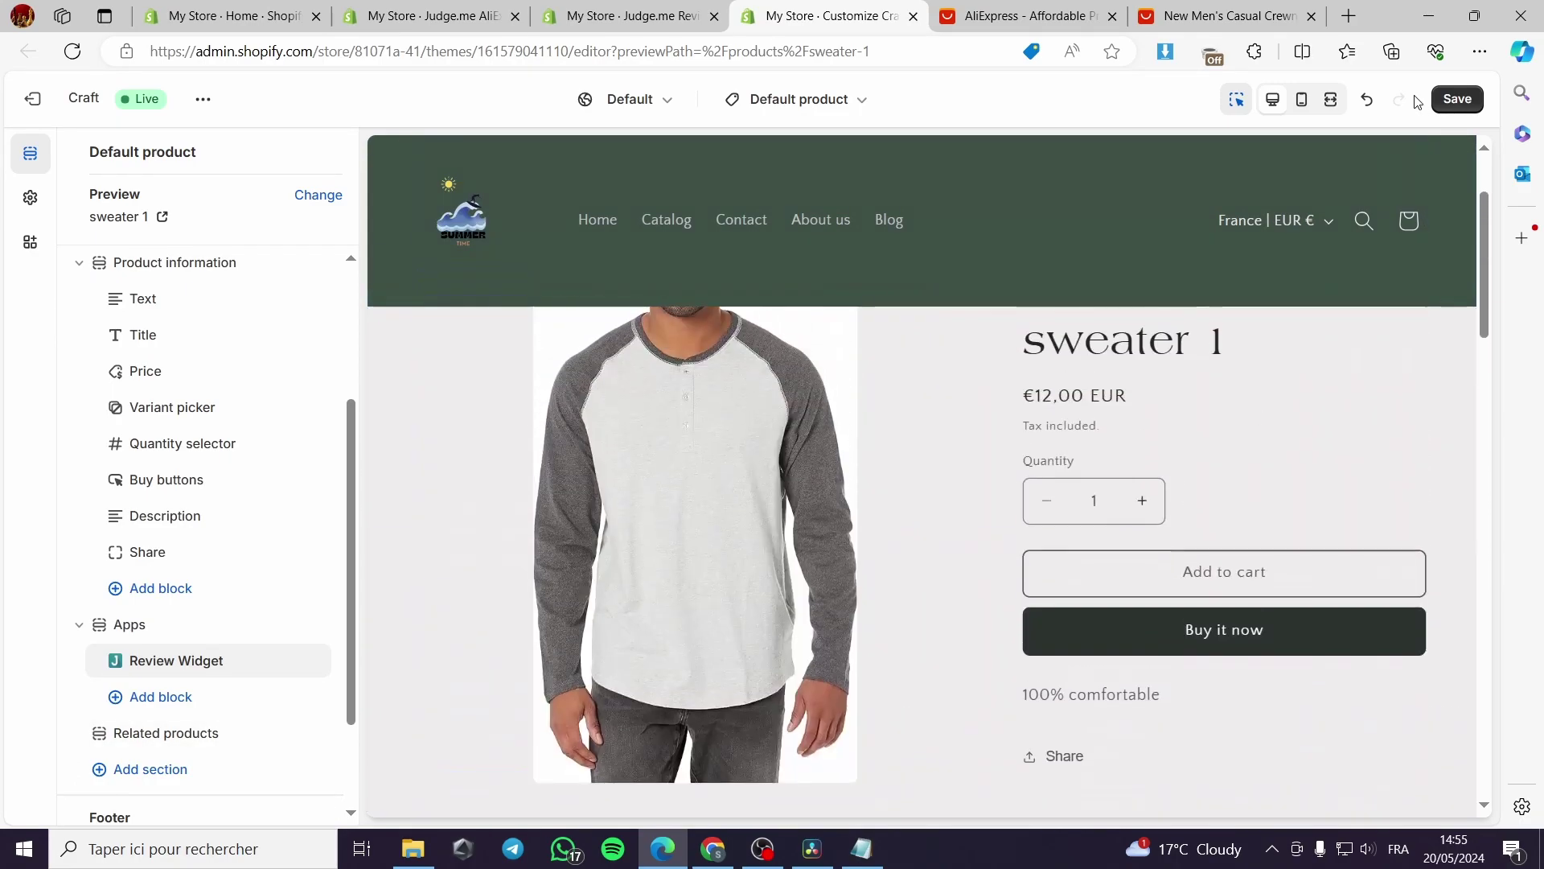
Save the product template with the Review Widget and close the theme editor to return to the Judge.me setup.
left_click(1459, 100)
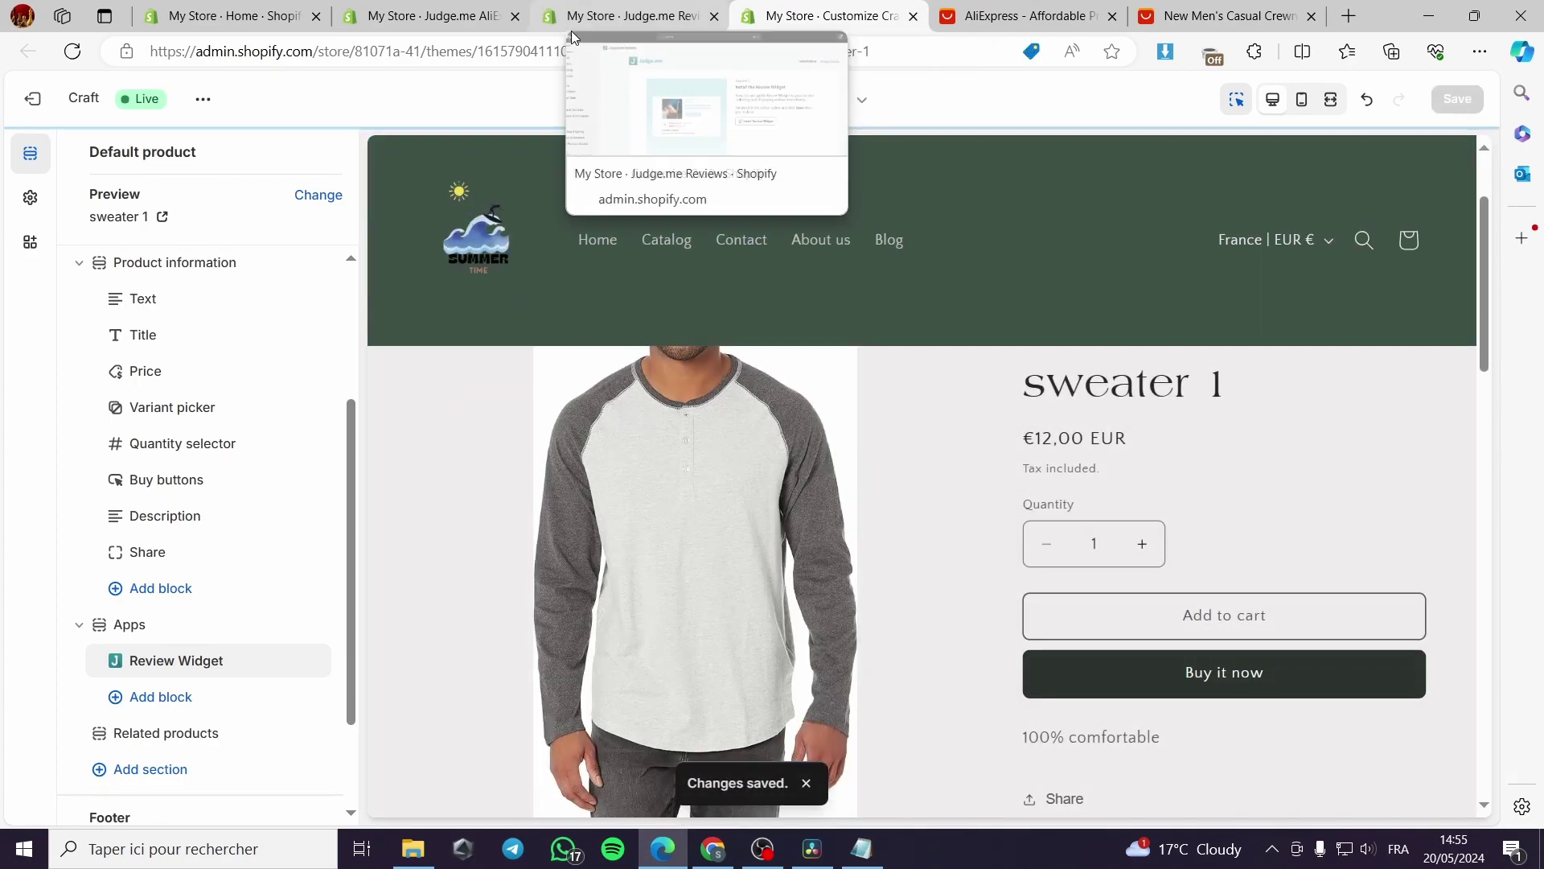
left_click(571, 24)
left_click(914, 16)
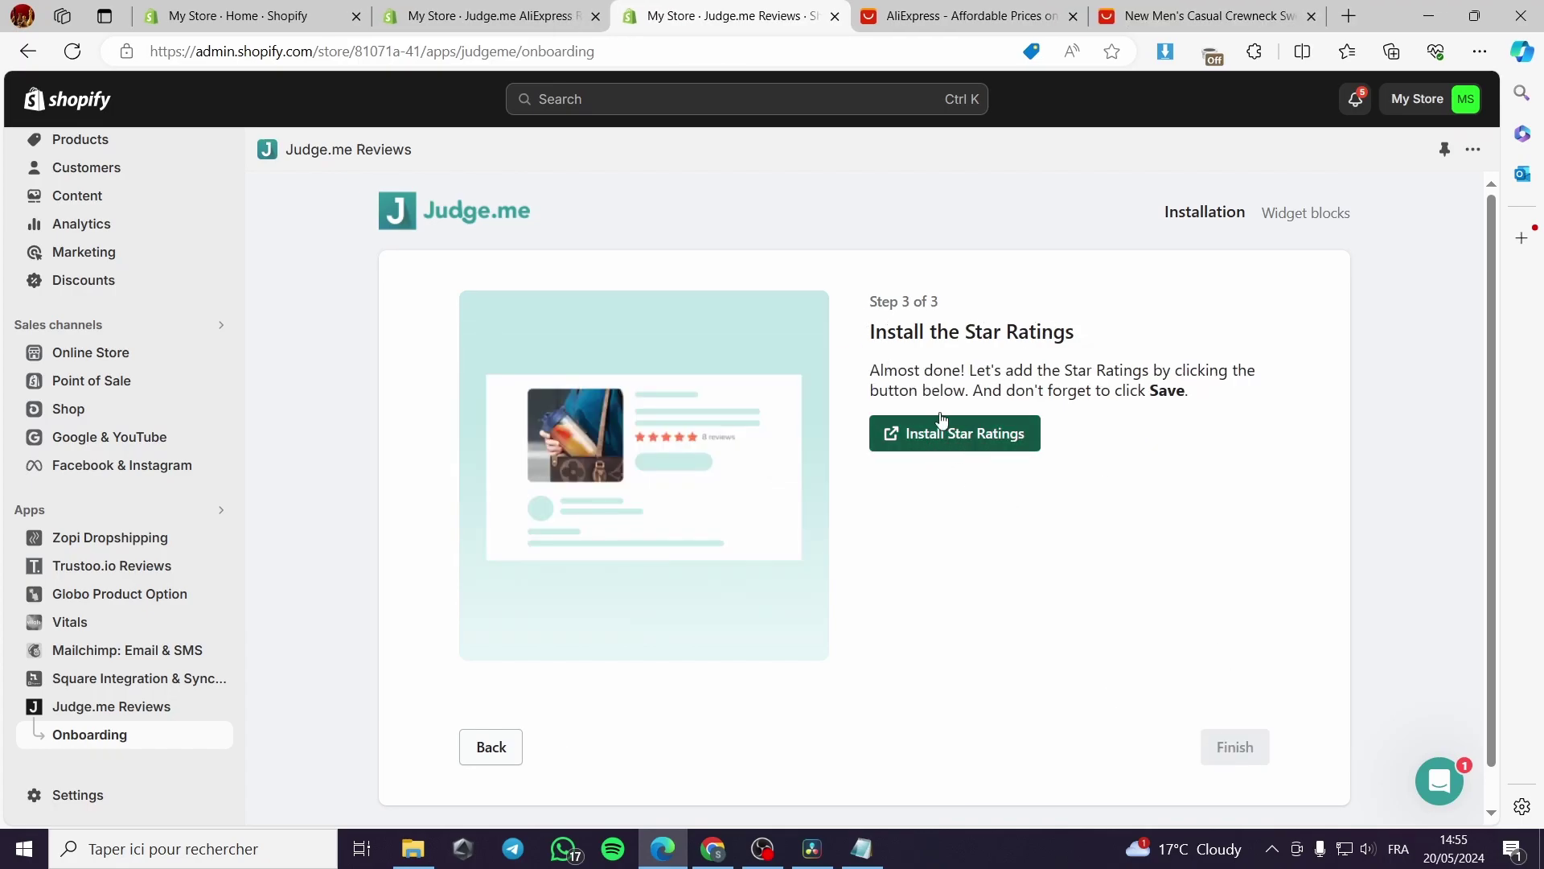
Install the Star Ratings block directly below Price in Product information and save the product template.
left_click(984, 449)
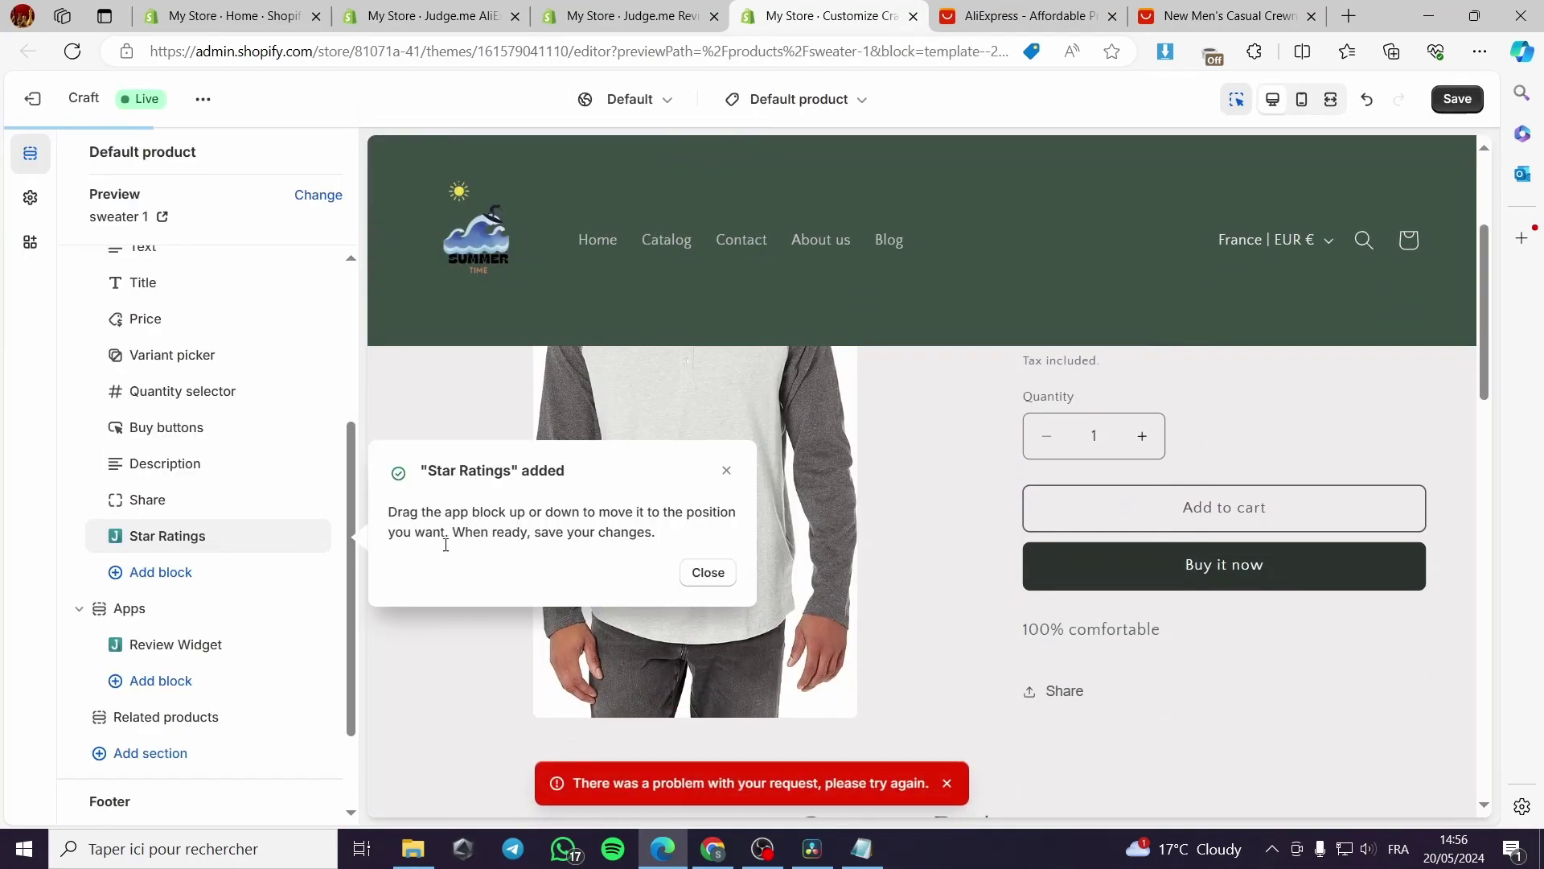
left_click(709, 573)
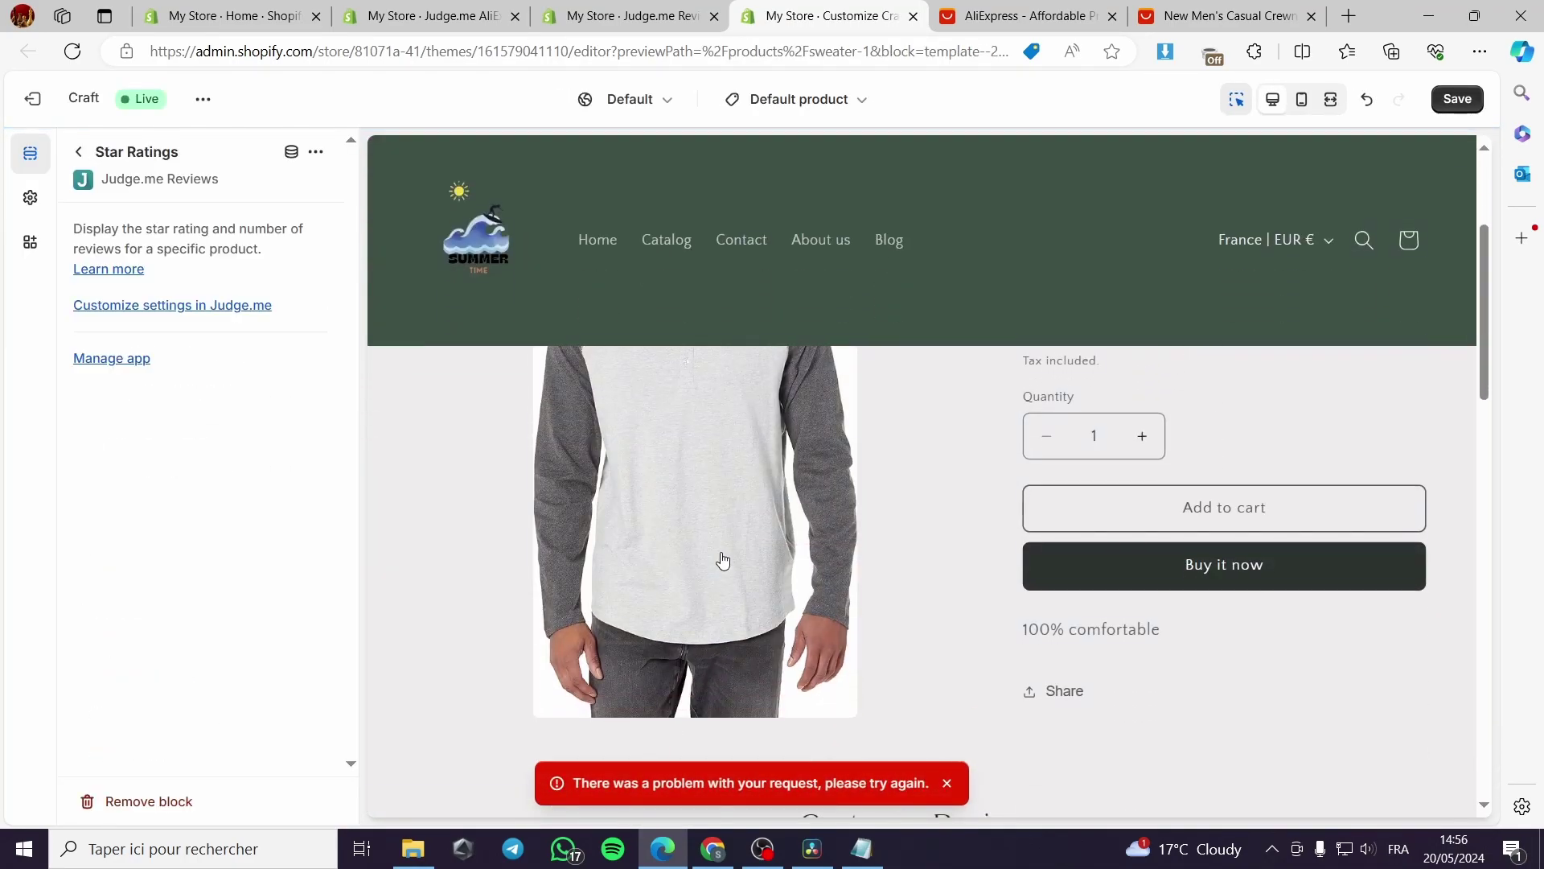
left_click(81, 152)
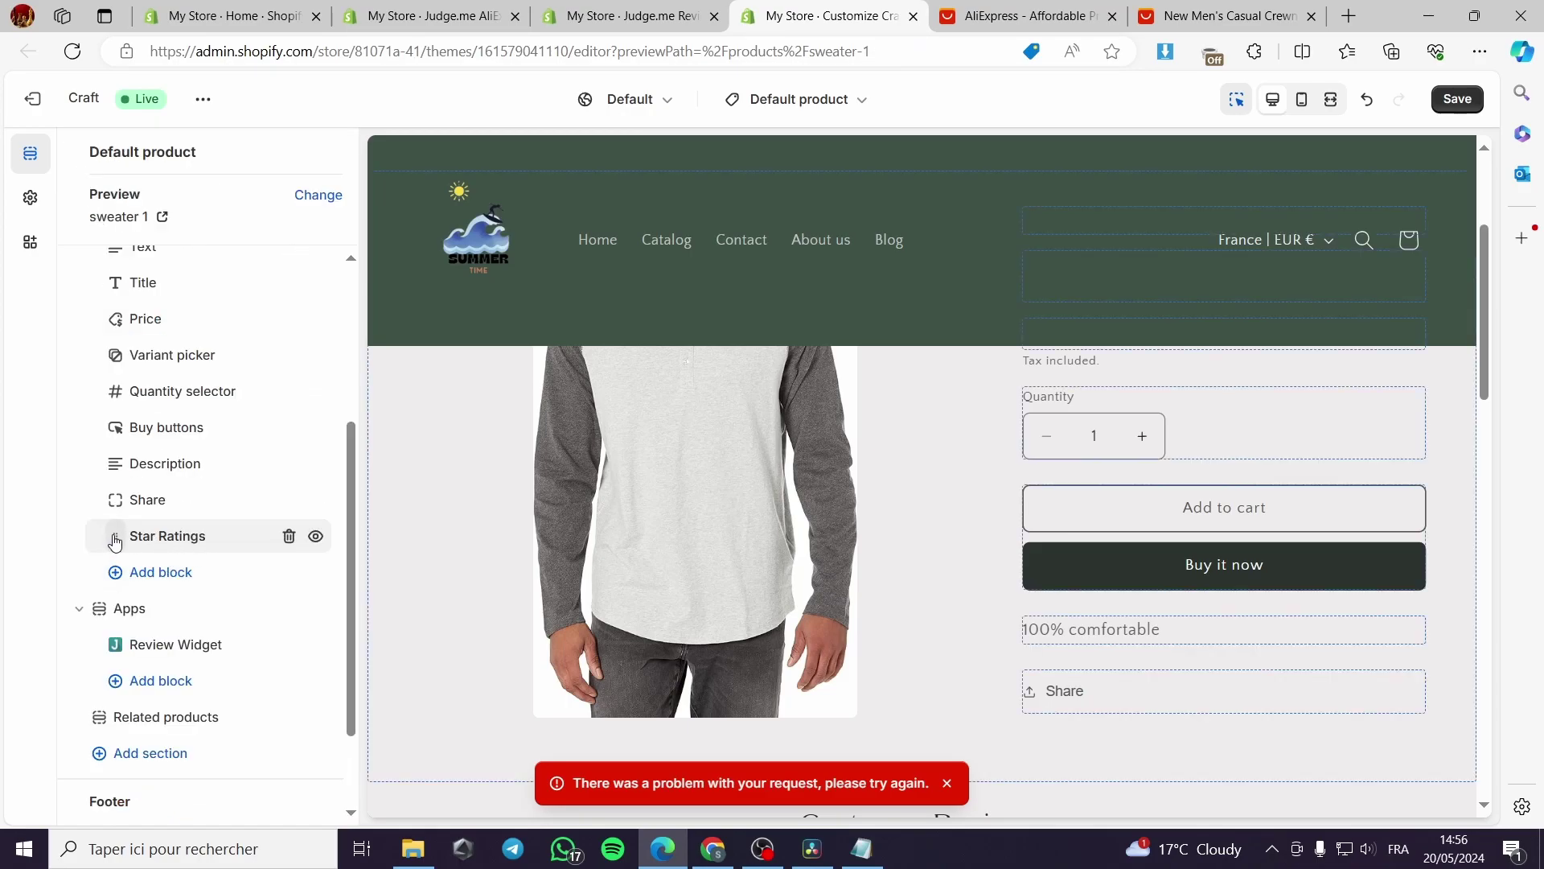
mouse_move(112, 543)
left_mouse_down()
mouse_move(100, 359)
mouse_move(87, 515)
mouse_move(83, 476)
mouse_move(96, 576)
mouse_move(106, 487)
mouse_move(106, 568)
left_mouse_up()
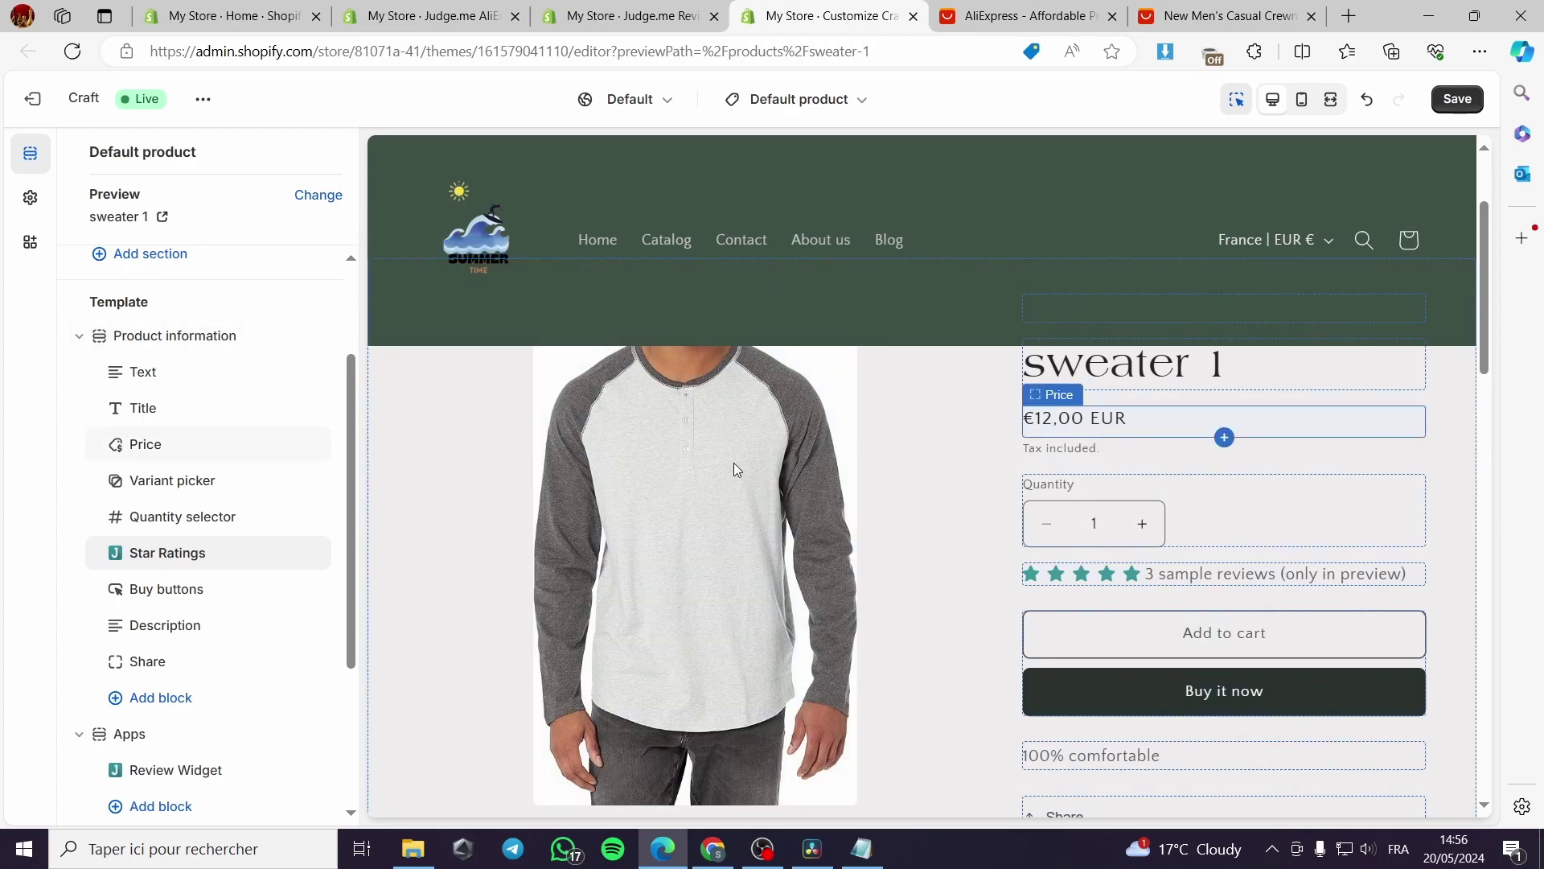
left_click_drag(113, 561, 113, 480)
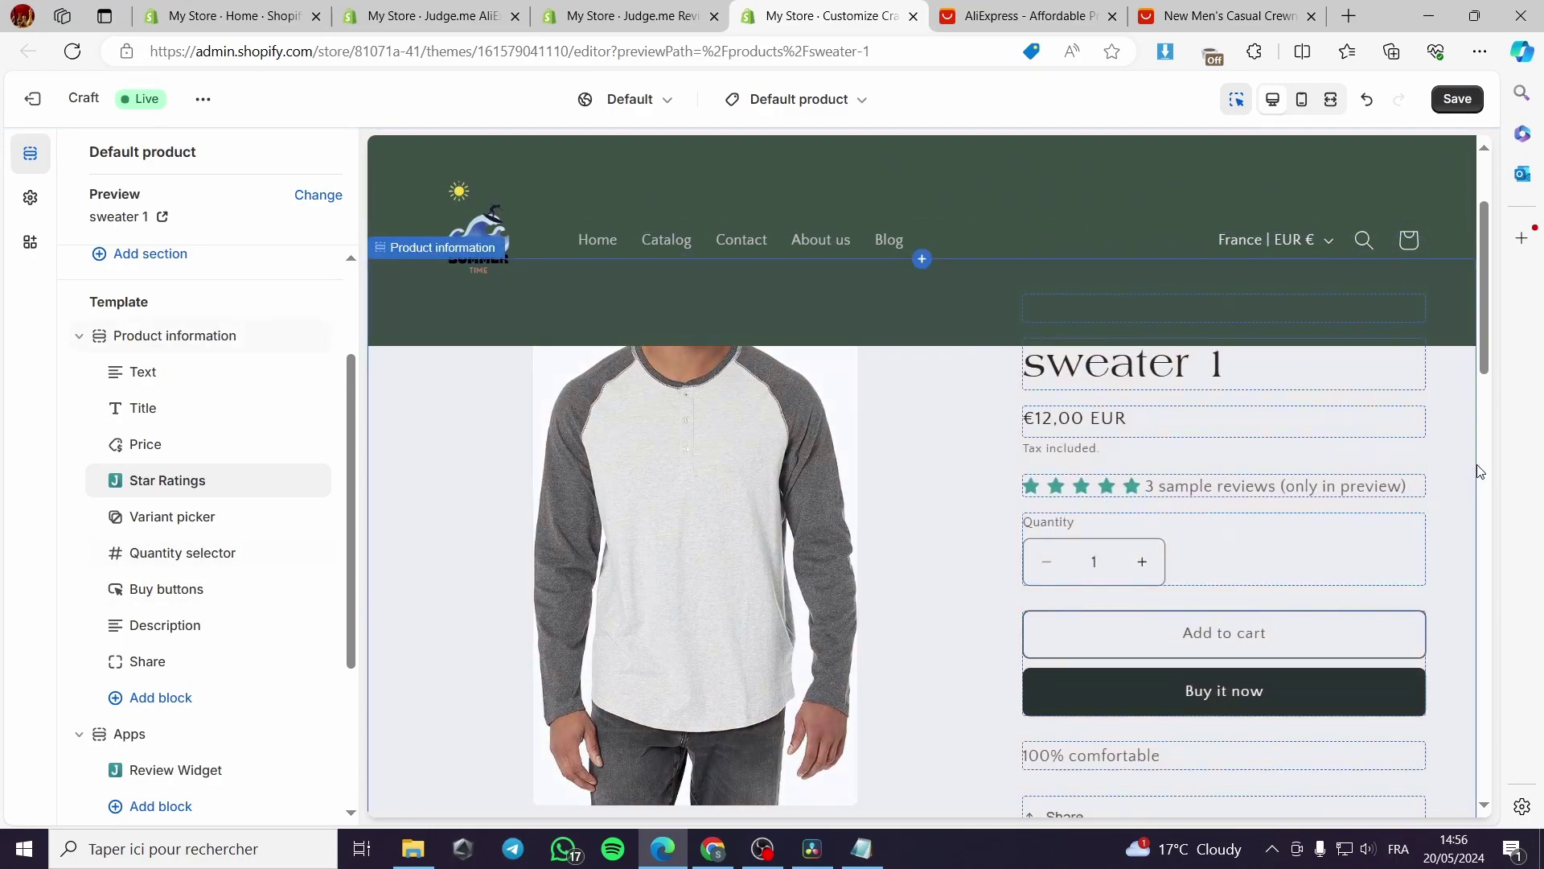
left_click(1414, 468)
left_click(1463, 103)
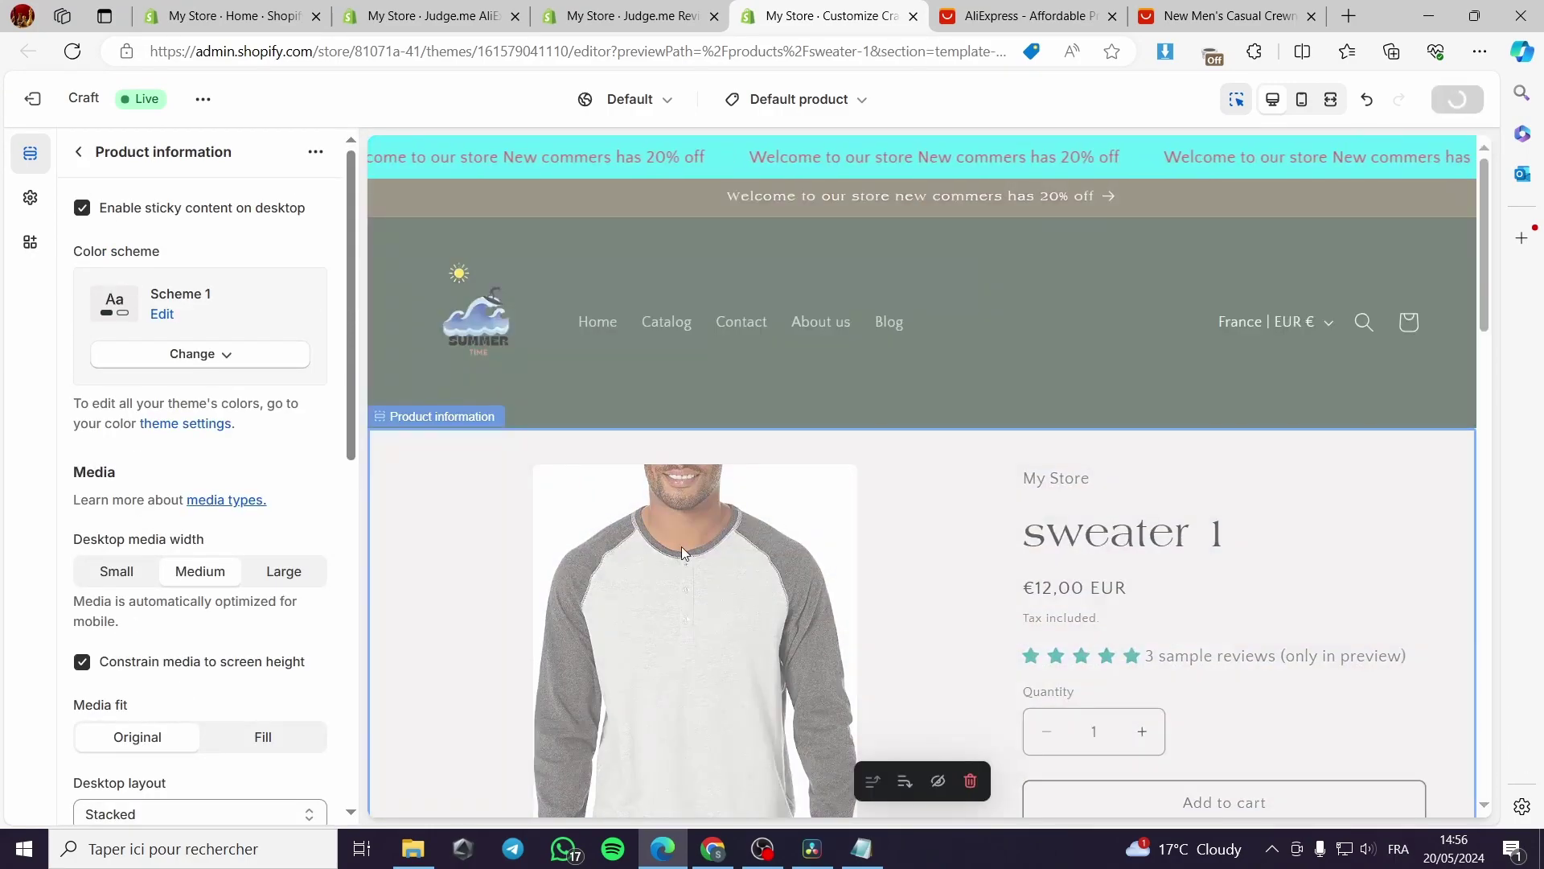
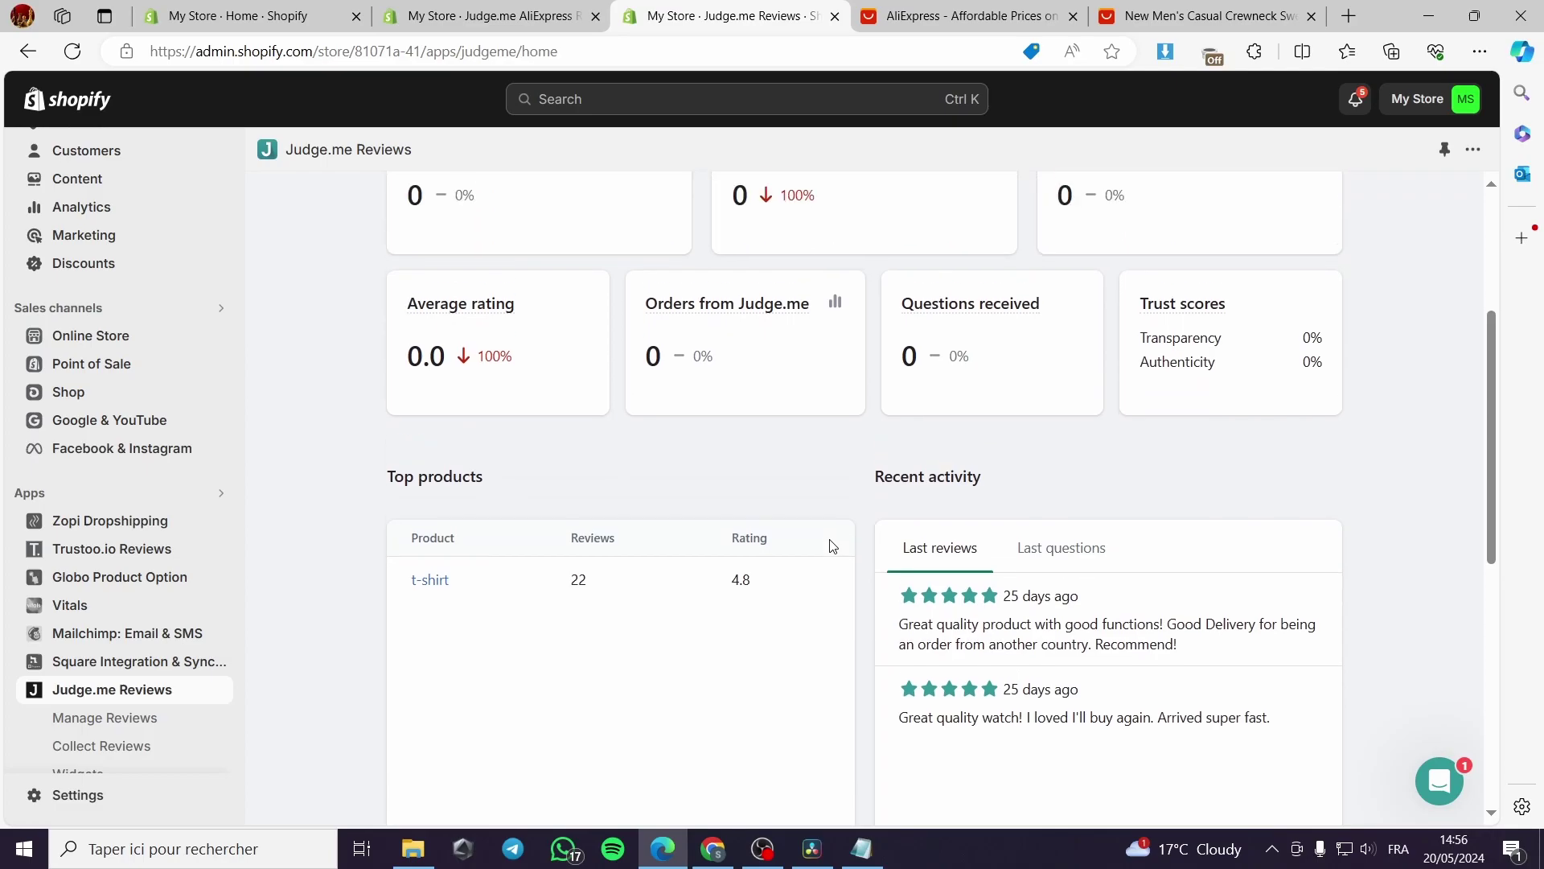
Search the store admin for judge.me, open Judge.me AliExpress Reviews and close its duplicate browser tab.
scroll(1364, 562, "up", 2)
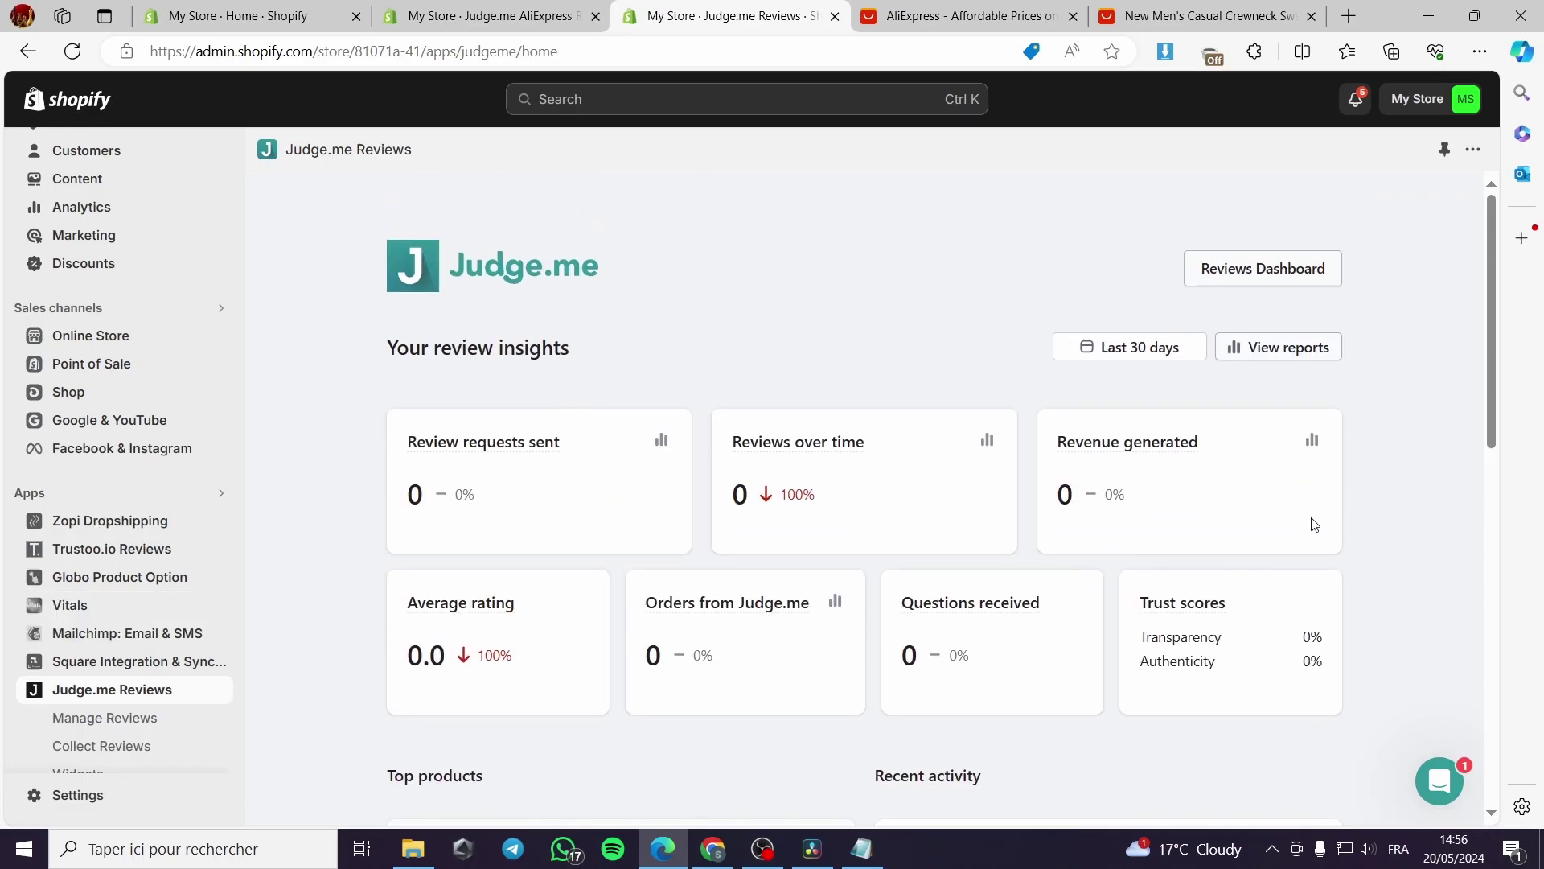
scroll(128, 659, "down", 3)
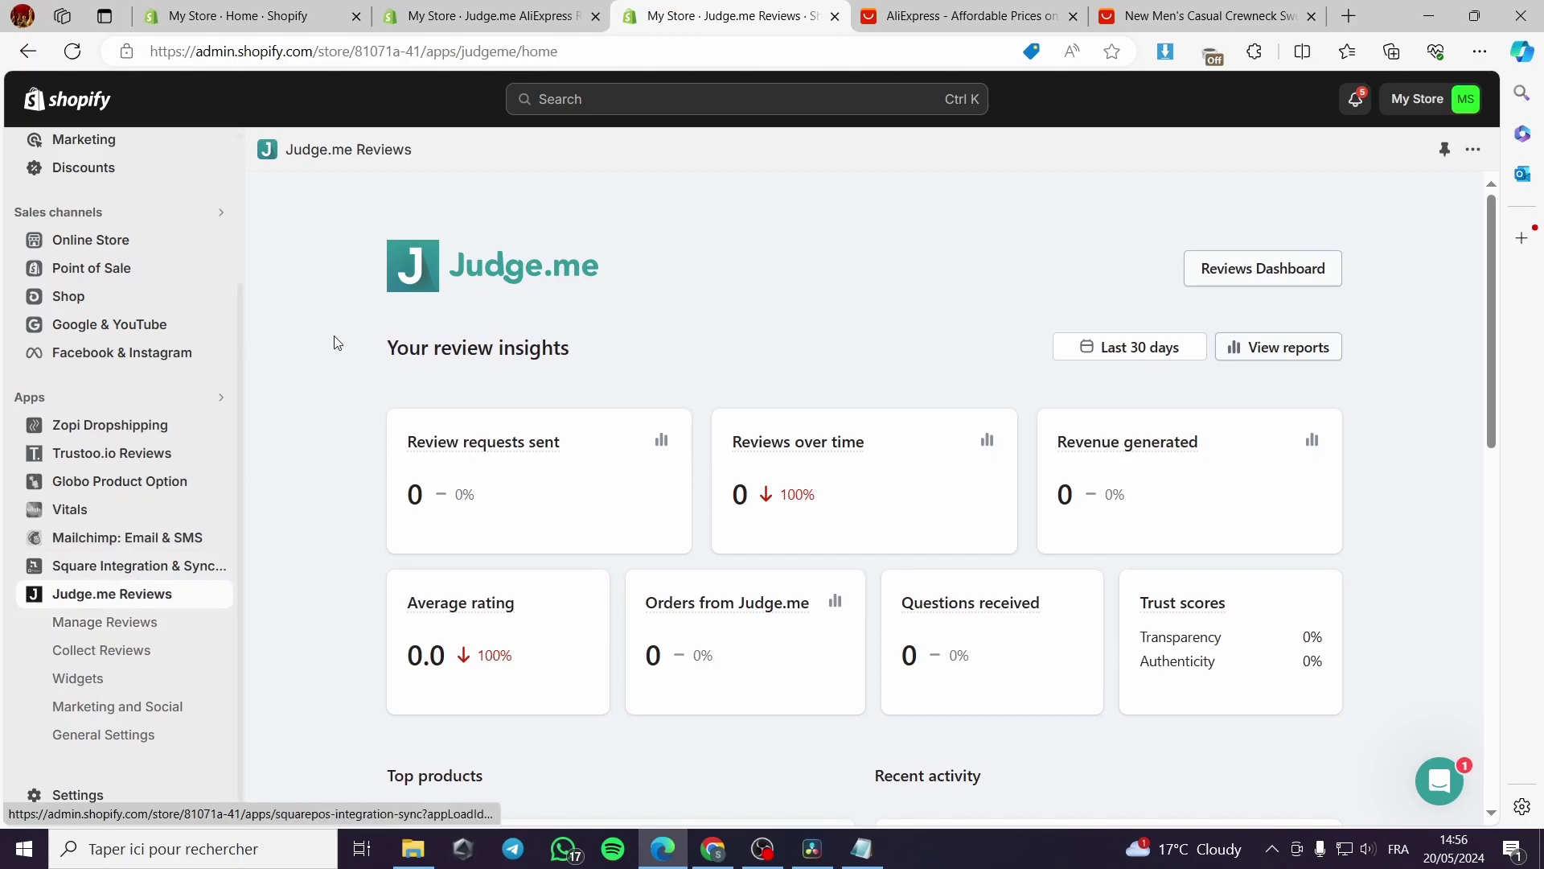
left_click(605, 97)
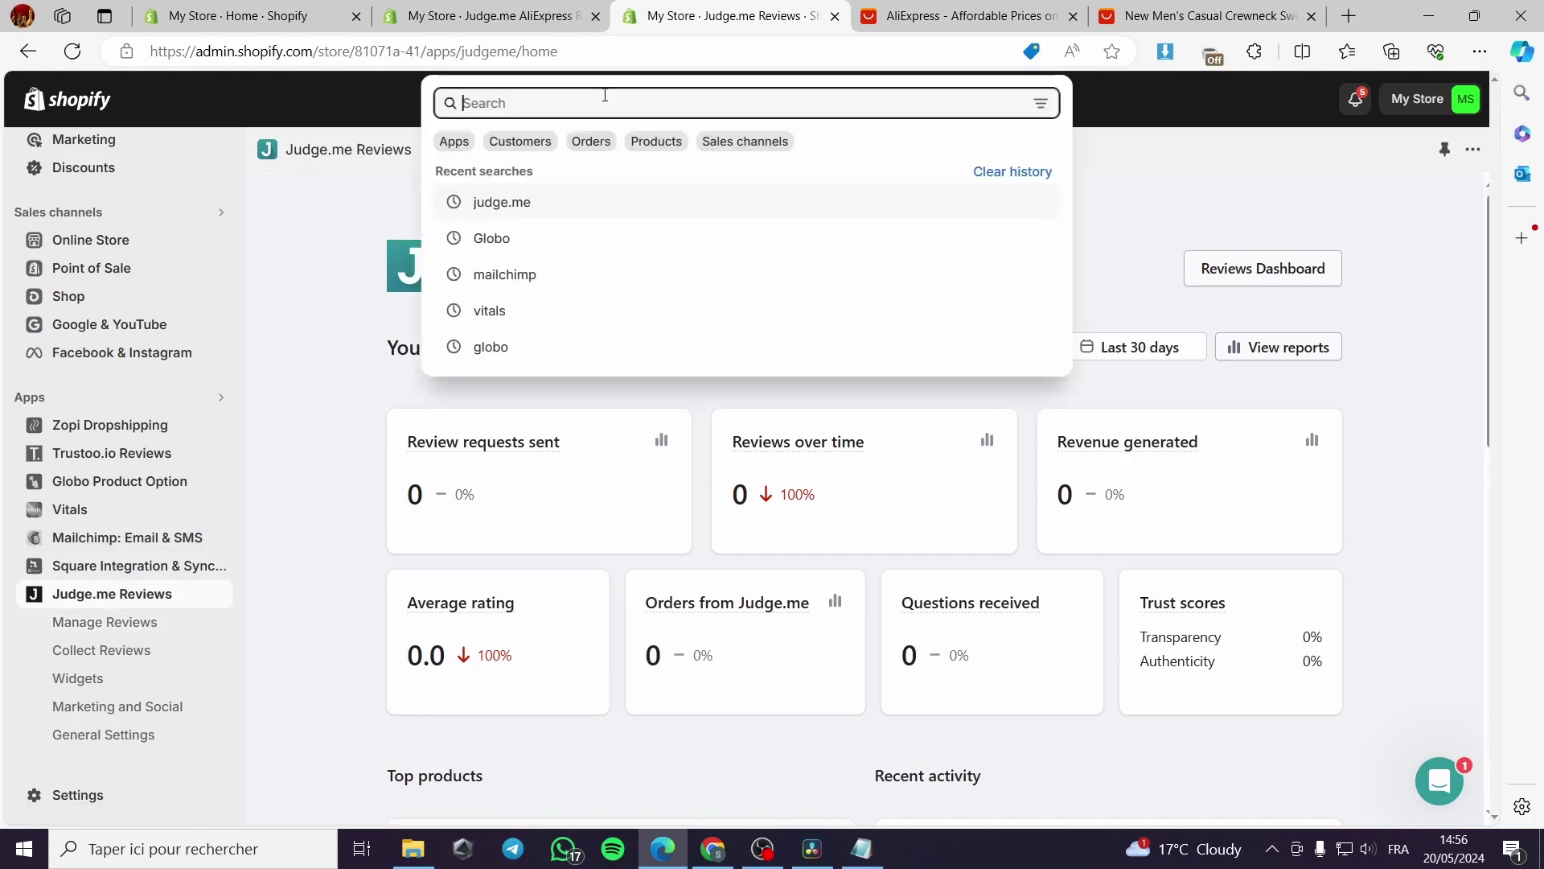
left_click(525, 207)
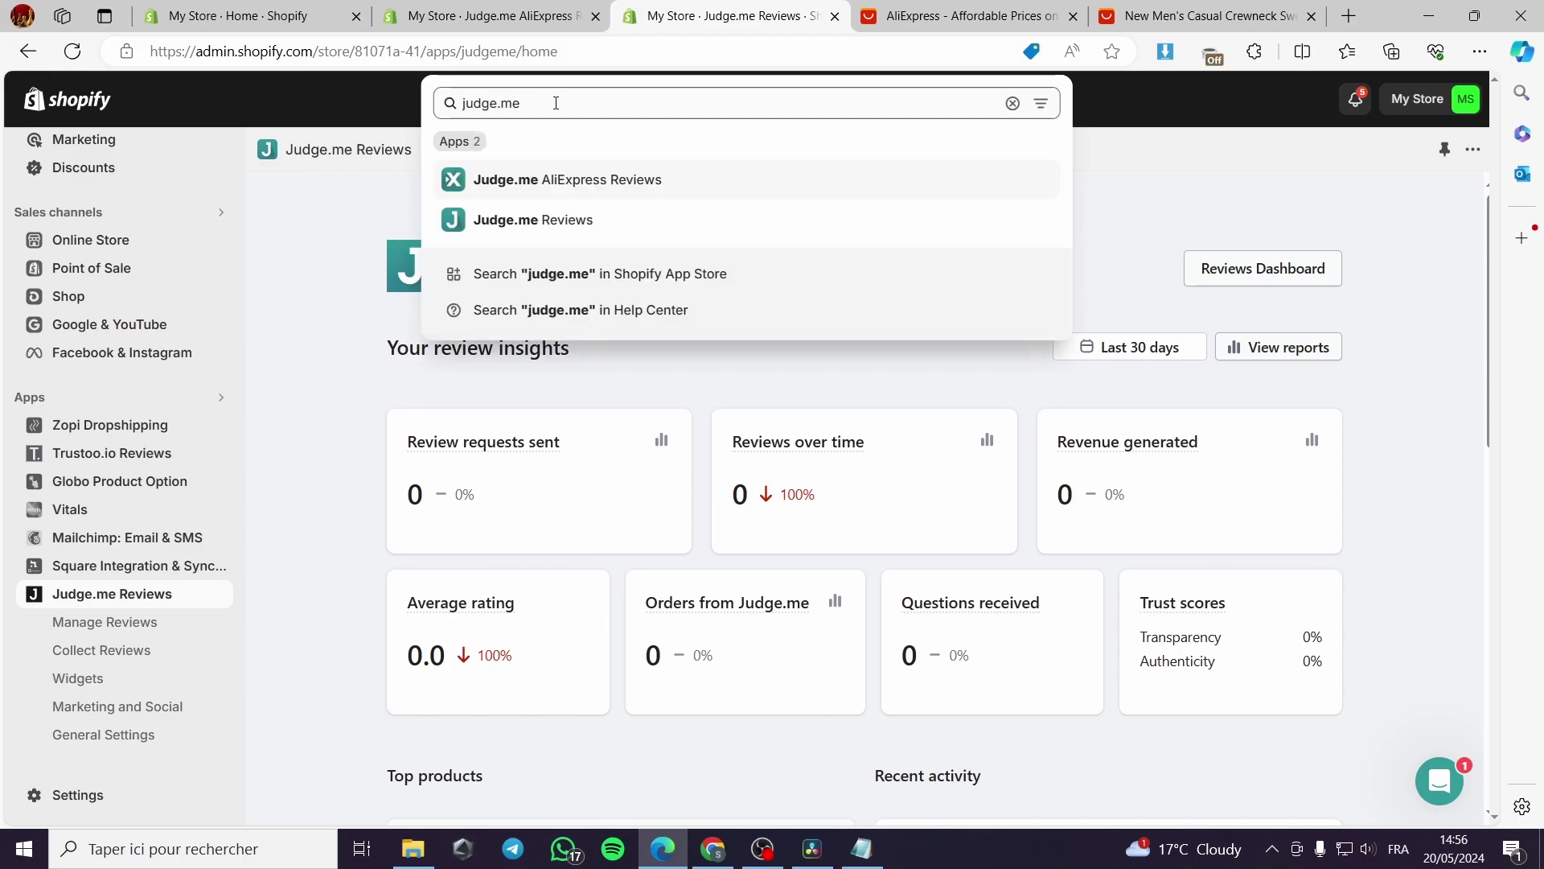
left_click(615, 191)
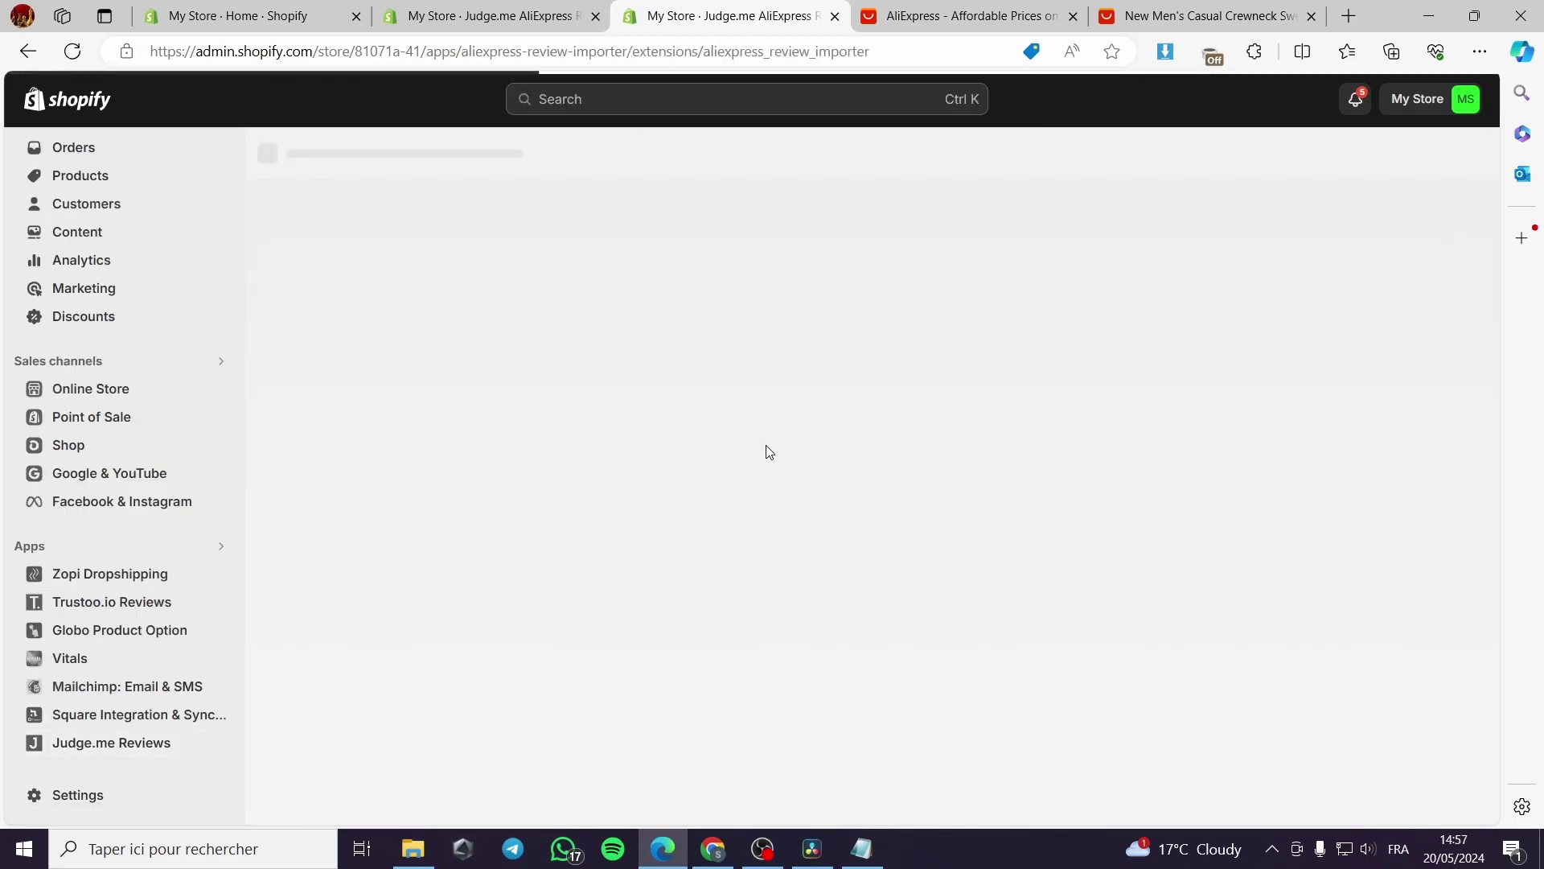
left_click(455, 9)
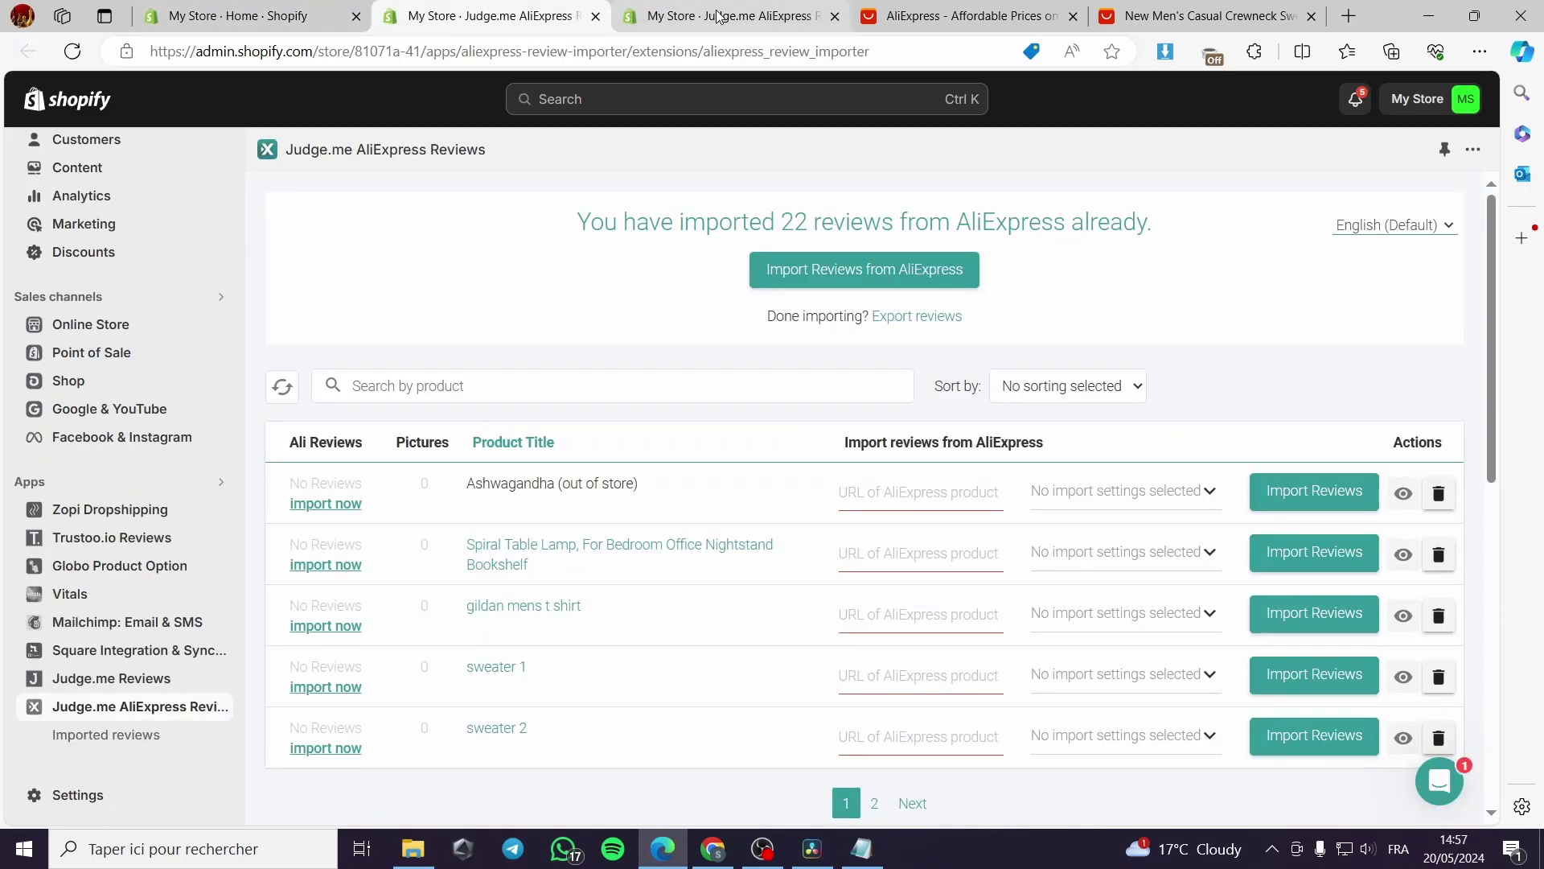
left_click(595, 16)
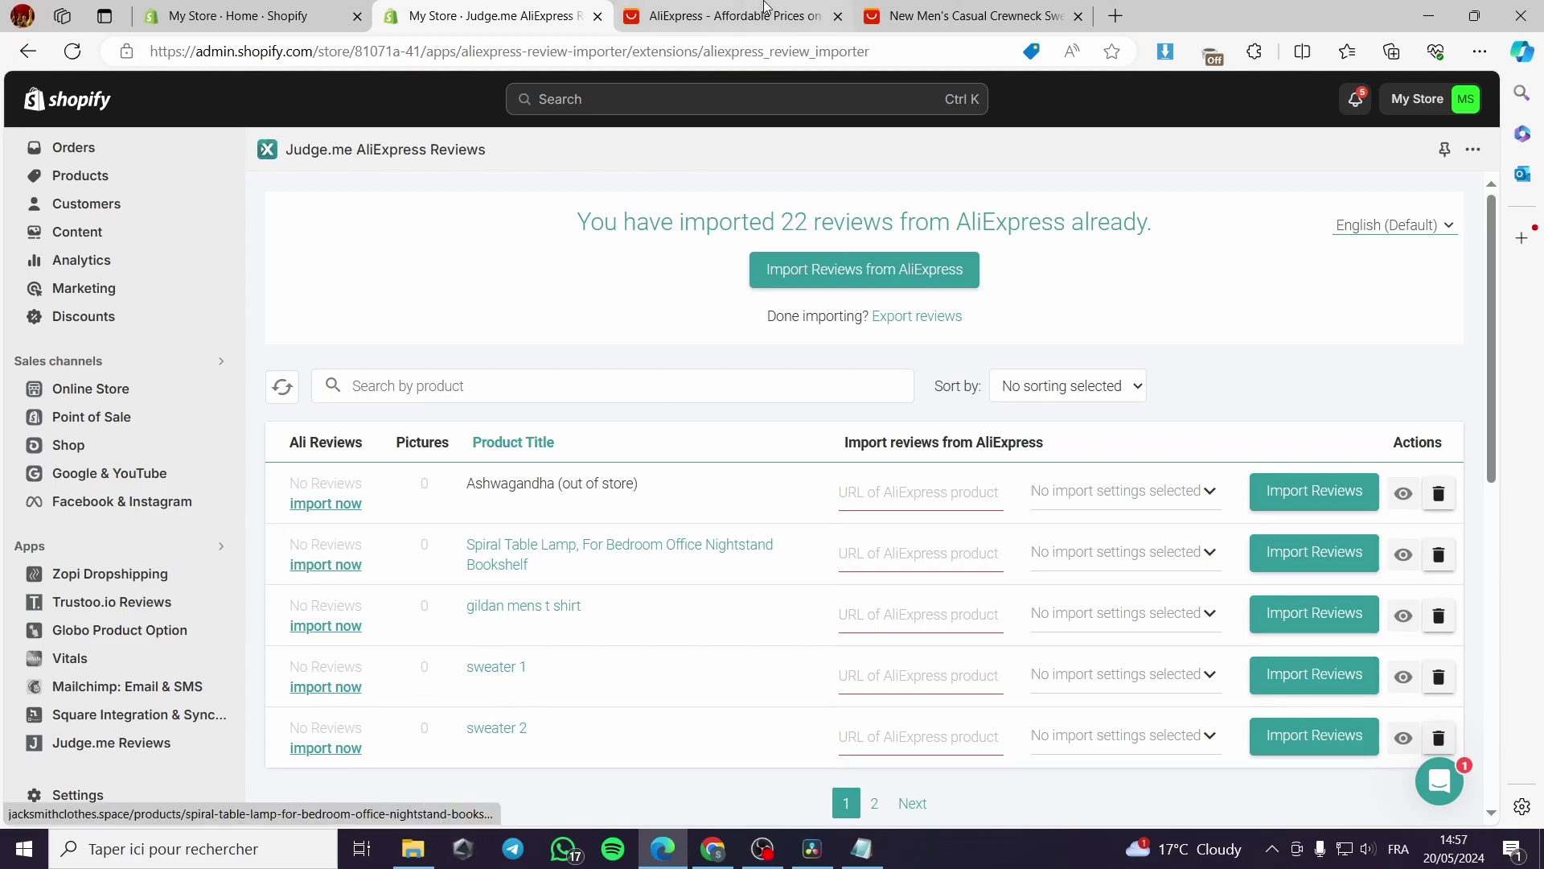
Open the form for importing reviews from AliExpress in Judge.me AliExpress Reviews.
left_click(734, 8)
left_click(550, 8)
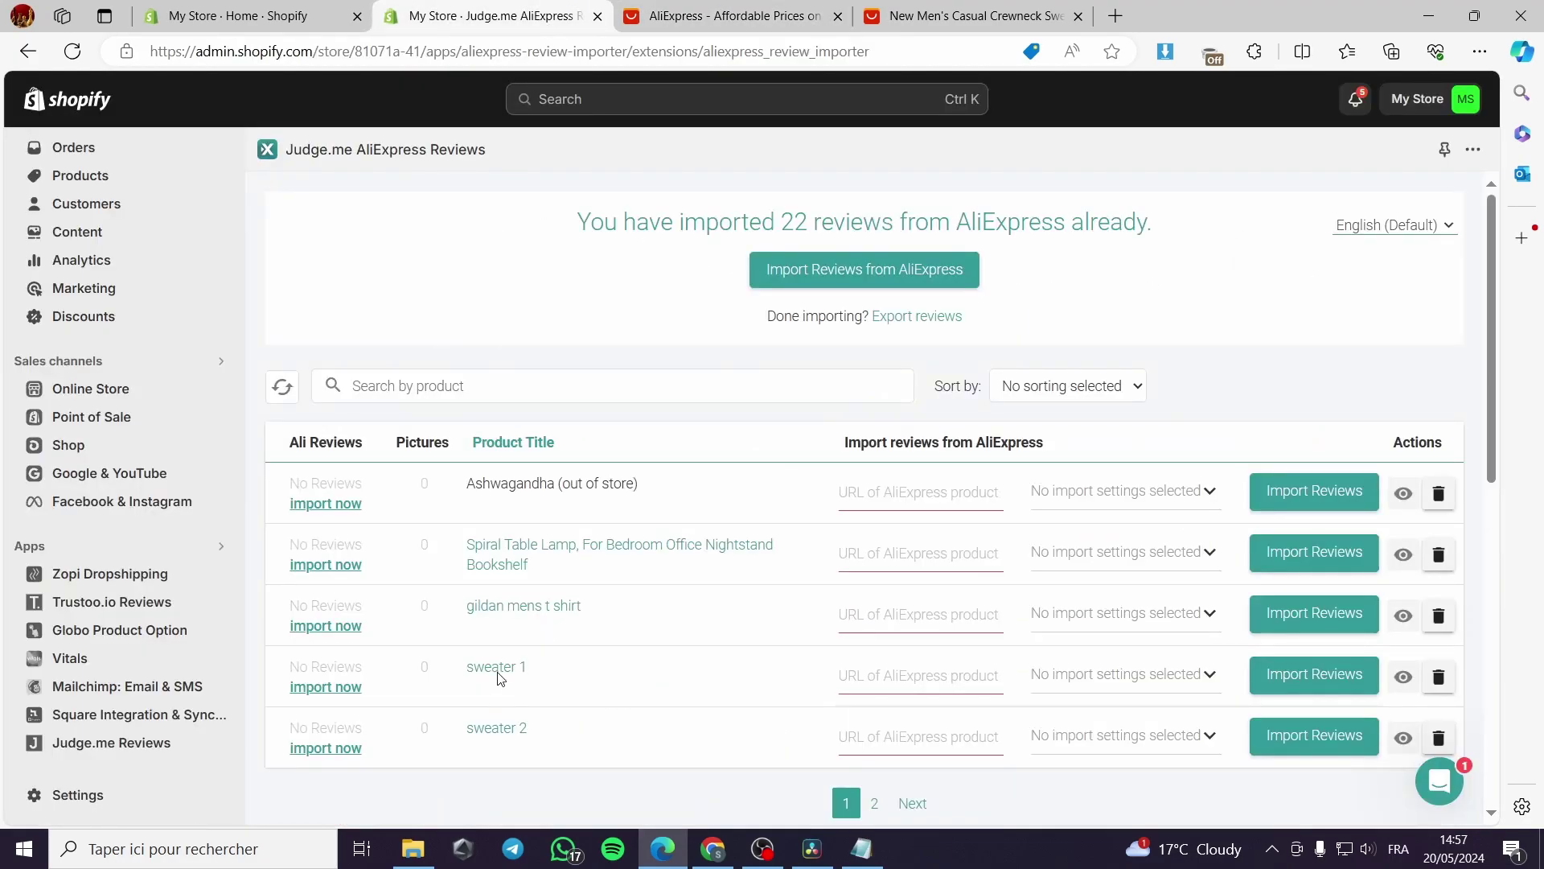
left_click(870, 278)
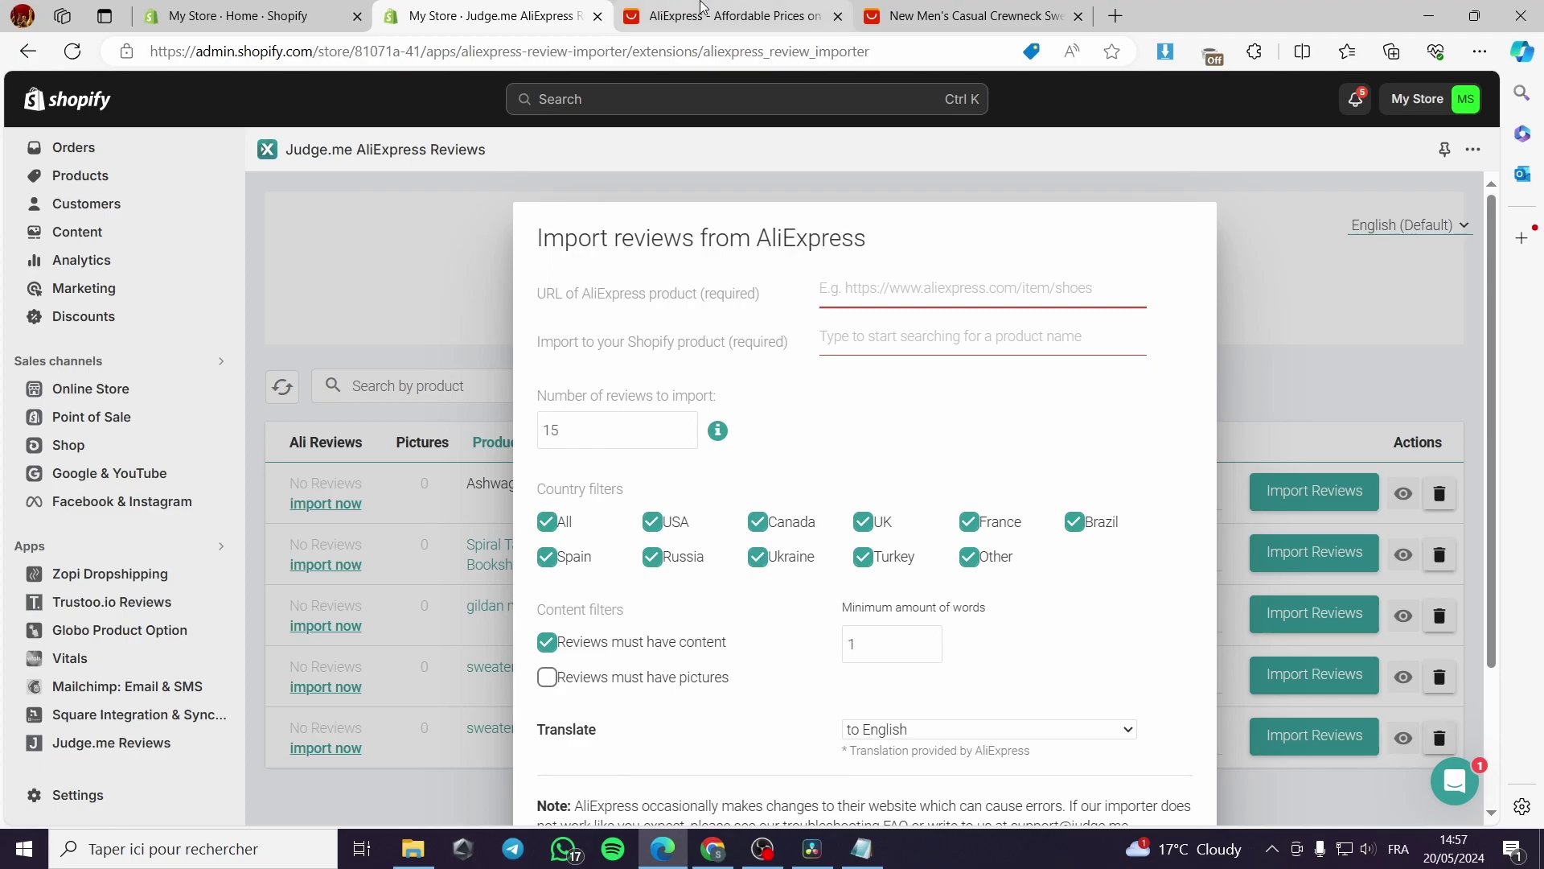
Switch to AliExpress and open the product page of the New Men's Casual Crewneck sweatshirt from the Choice items.
left_click(719, 15)
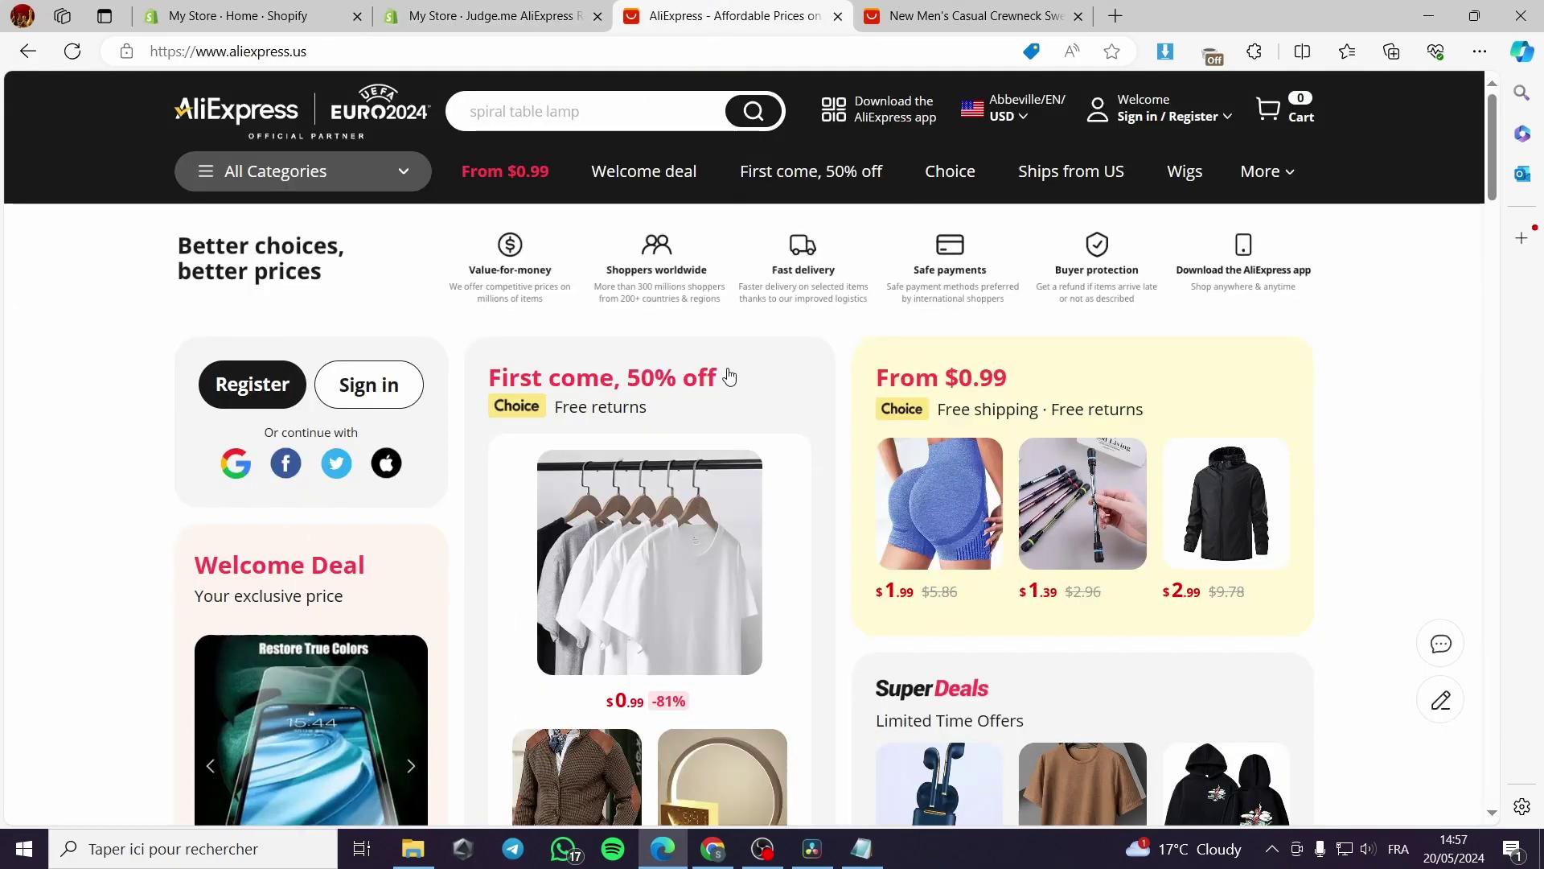
scroll(1110, 591, "down", 6)
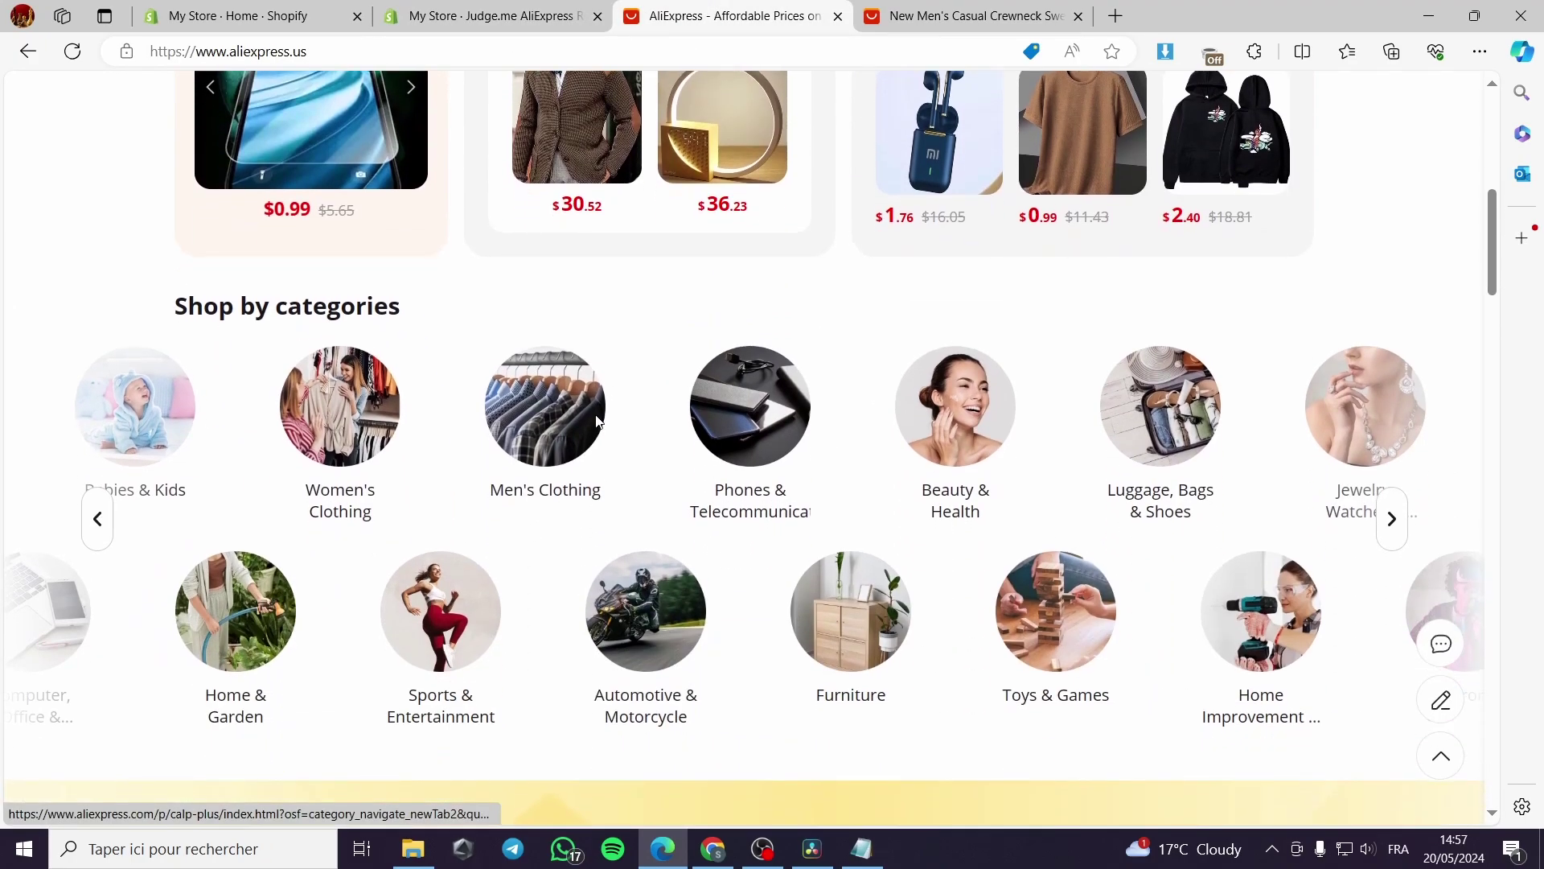
scroll(489, 629, "down", 4)
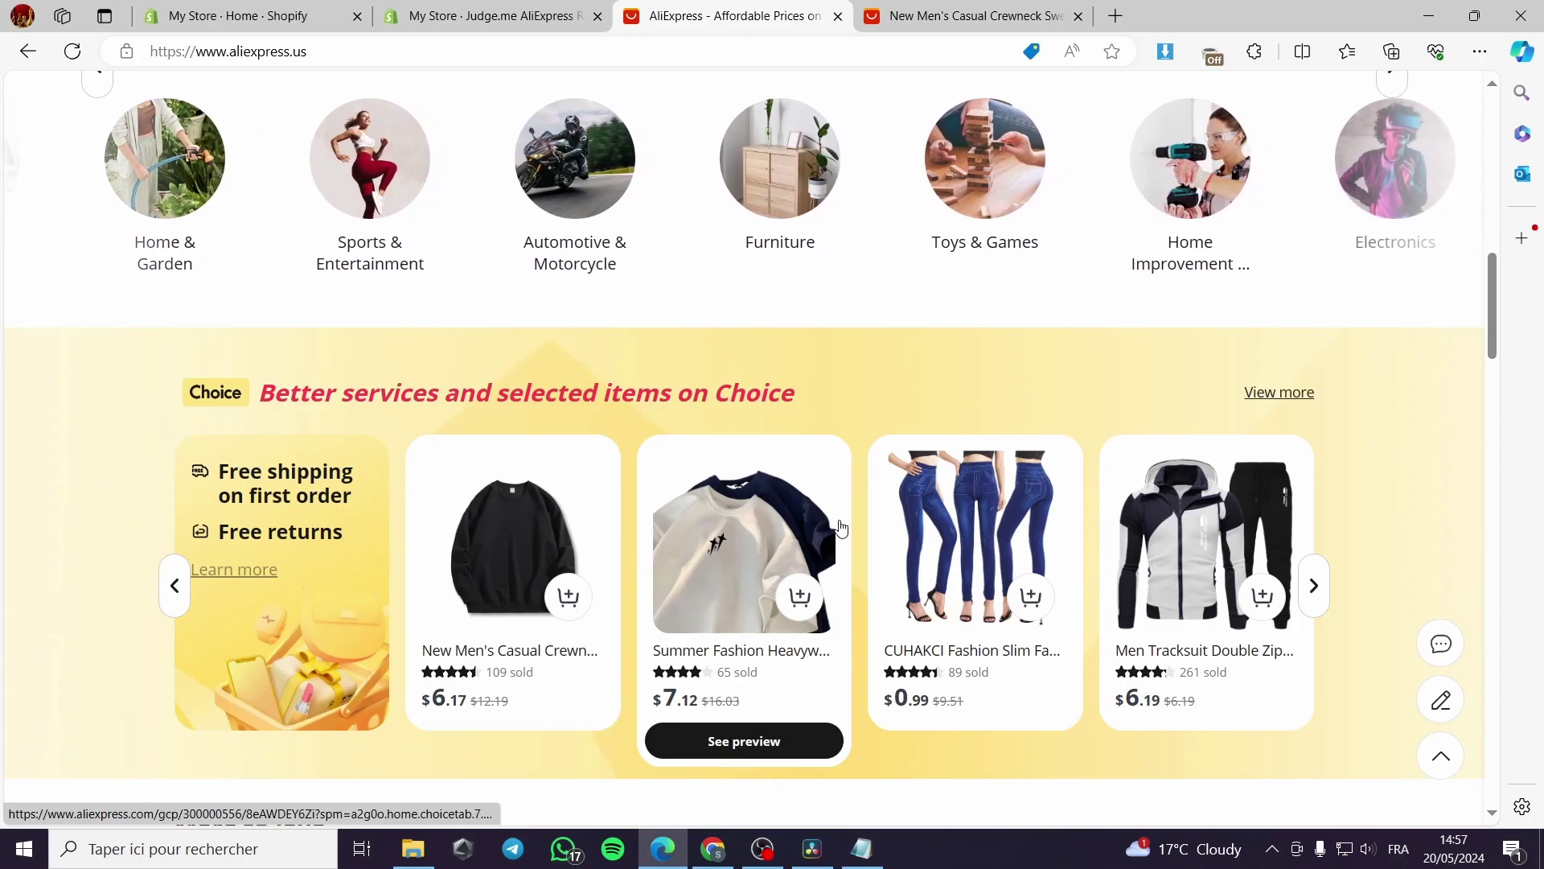
scroll(1023, 634, "down", 4)
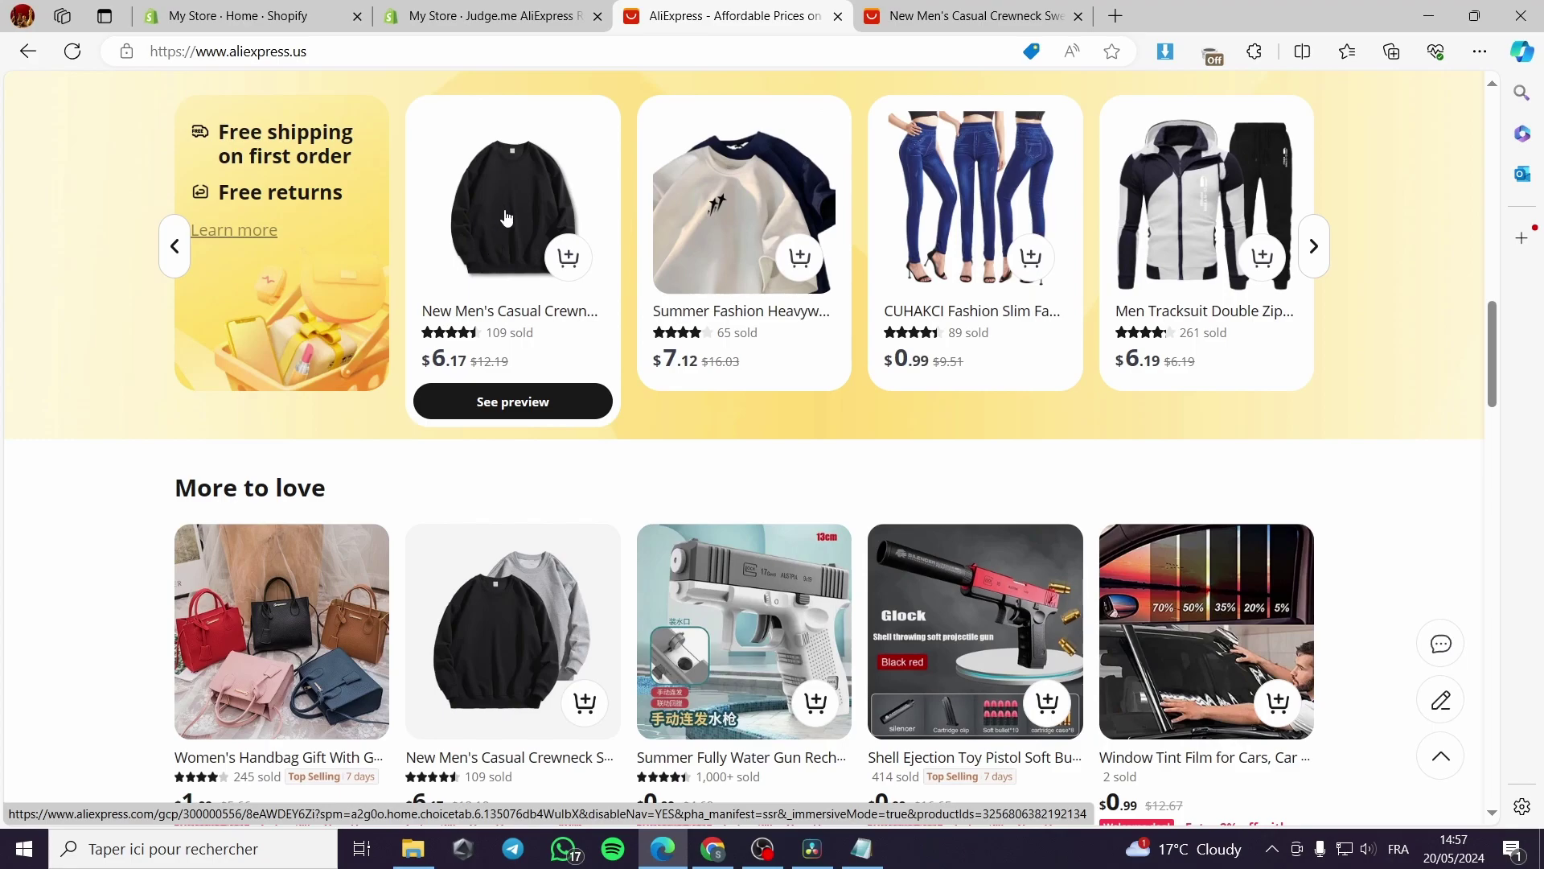
left_click(506, 218)
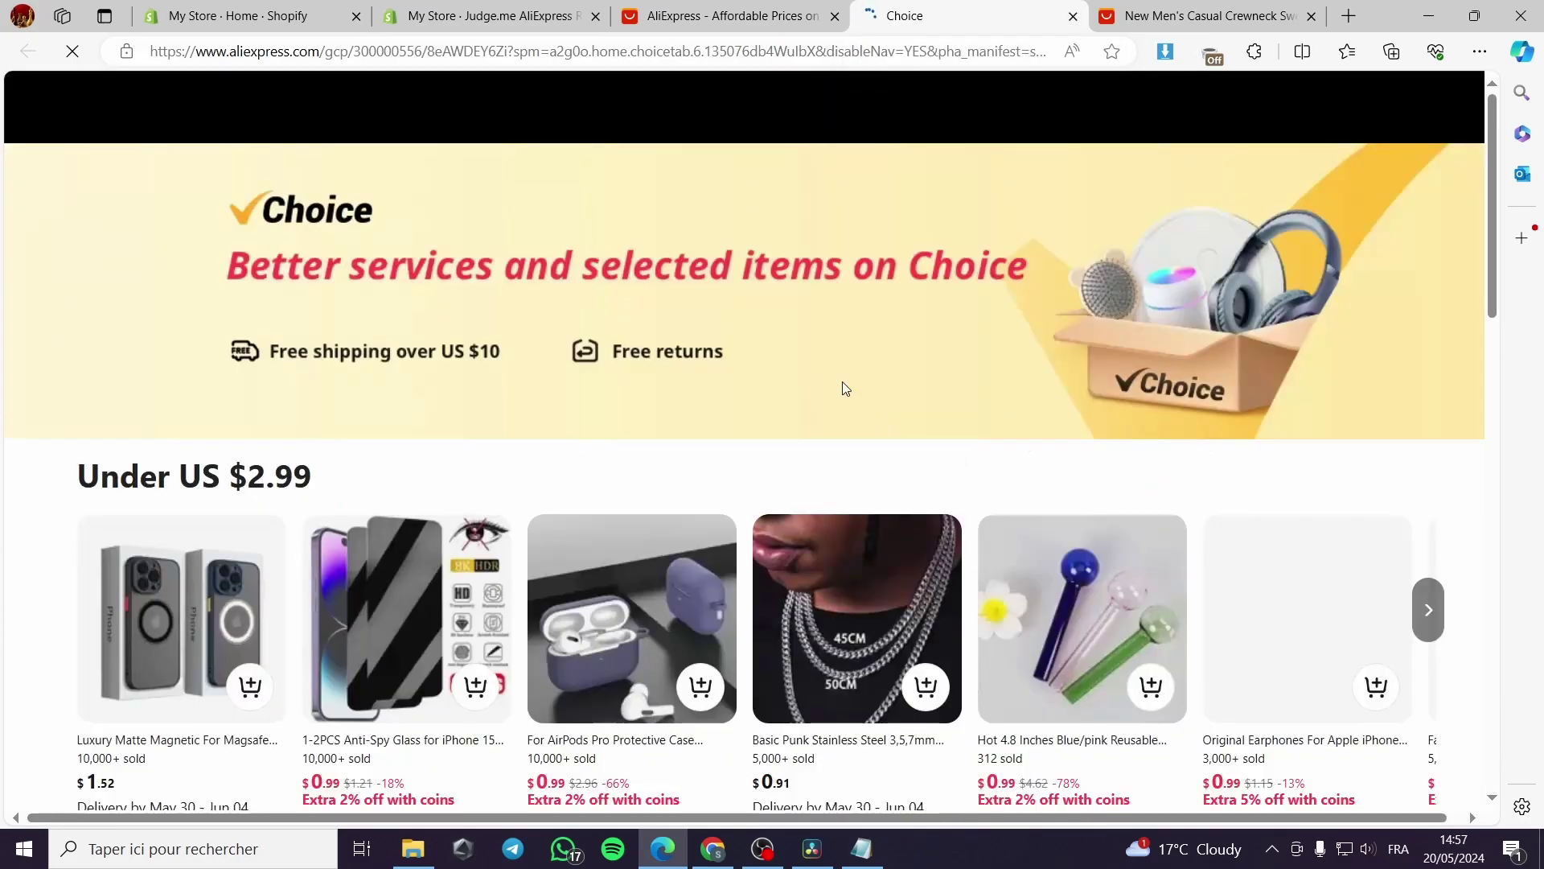
scroll(575, 497, "down", 10)
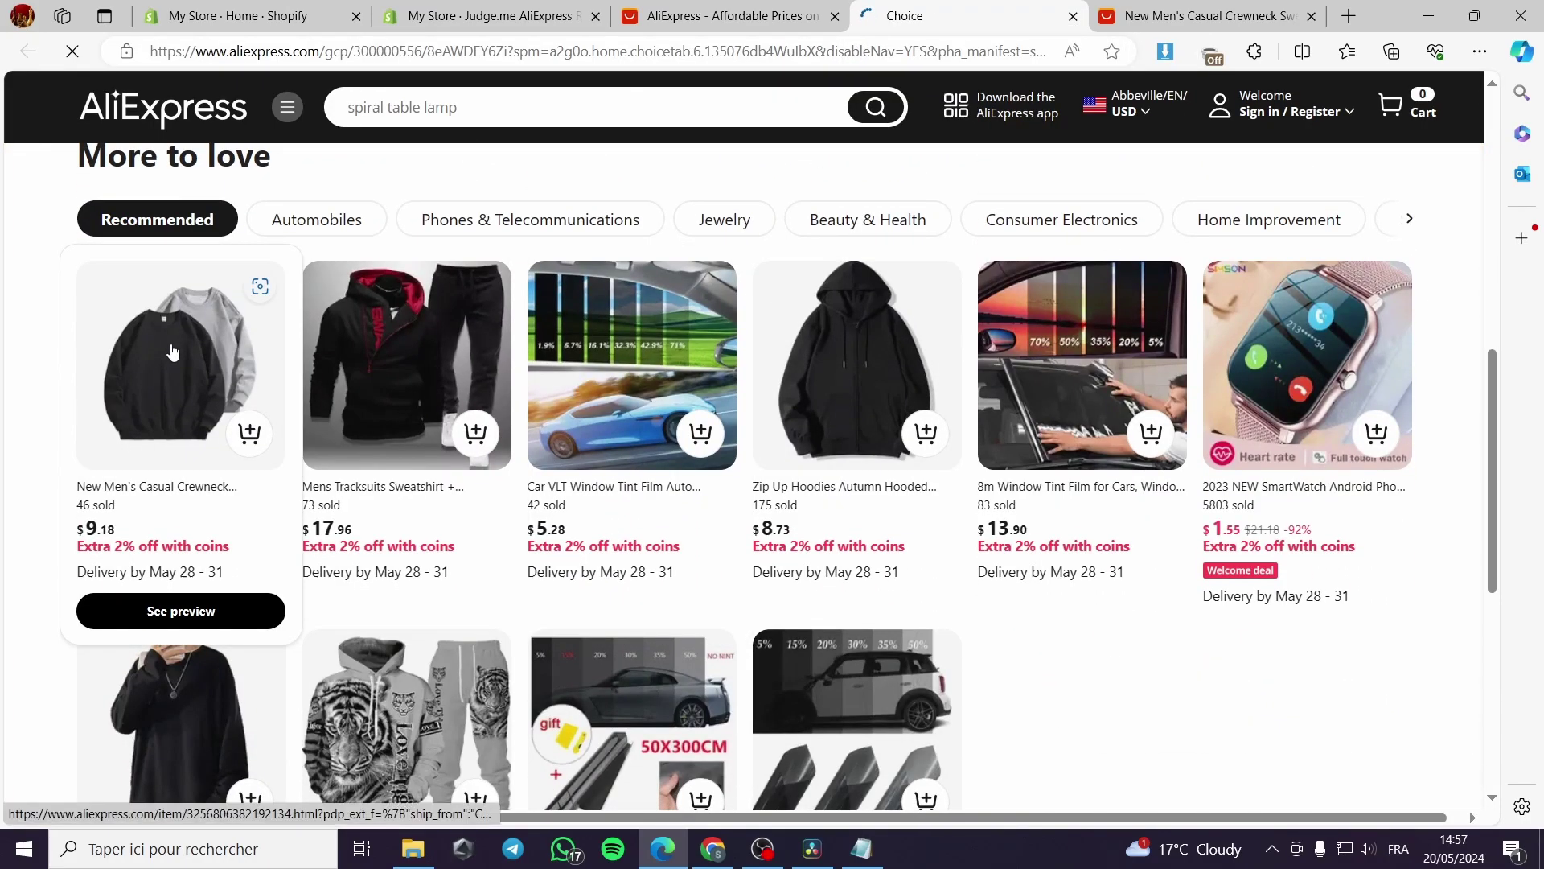
left_click(258, 289)
Close the extra AliExpress browser tabs, keeping only the newly opened crewneck sweatshirt page.
left_click(914, 16)
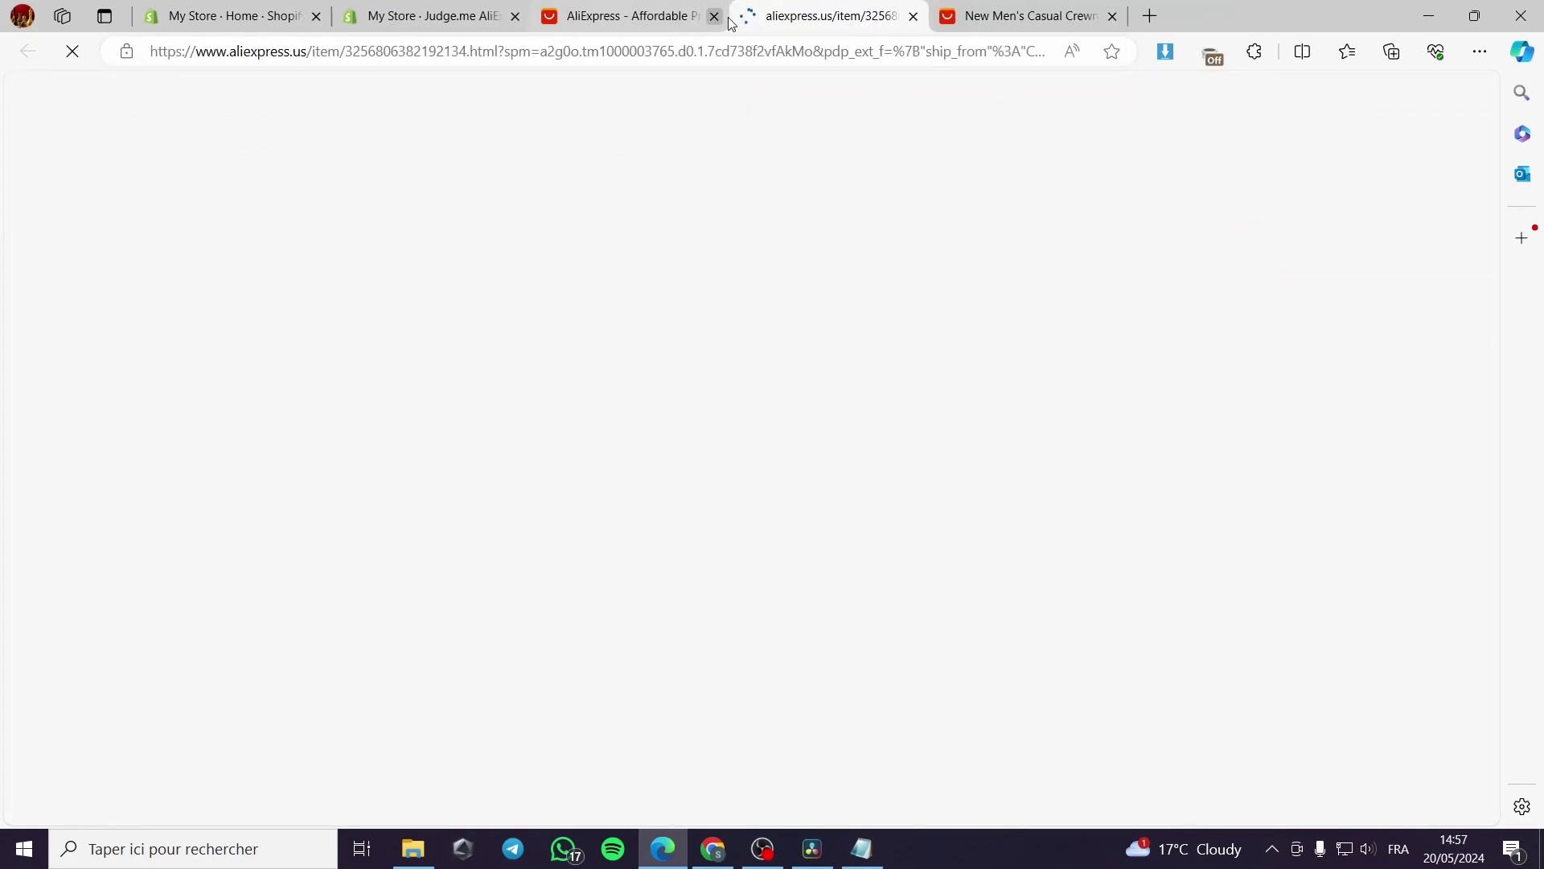
left_click(655, 17)
left_click(714, 16)
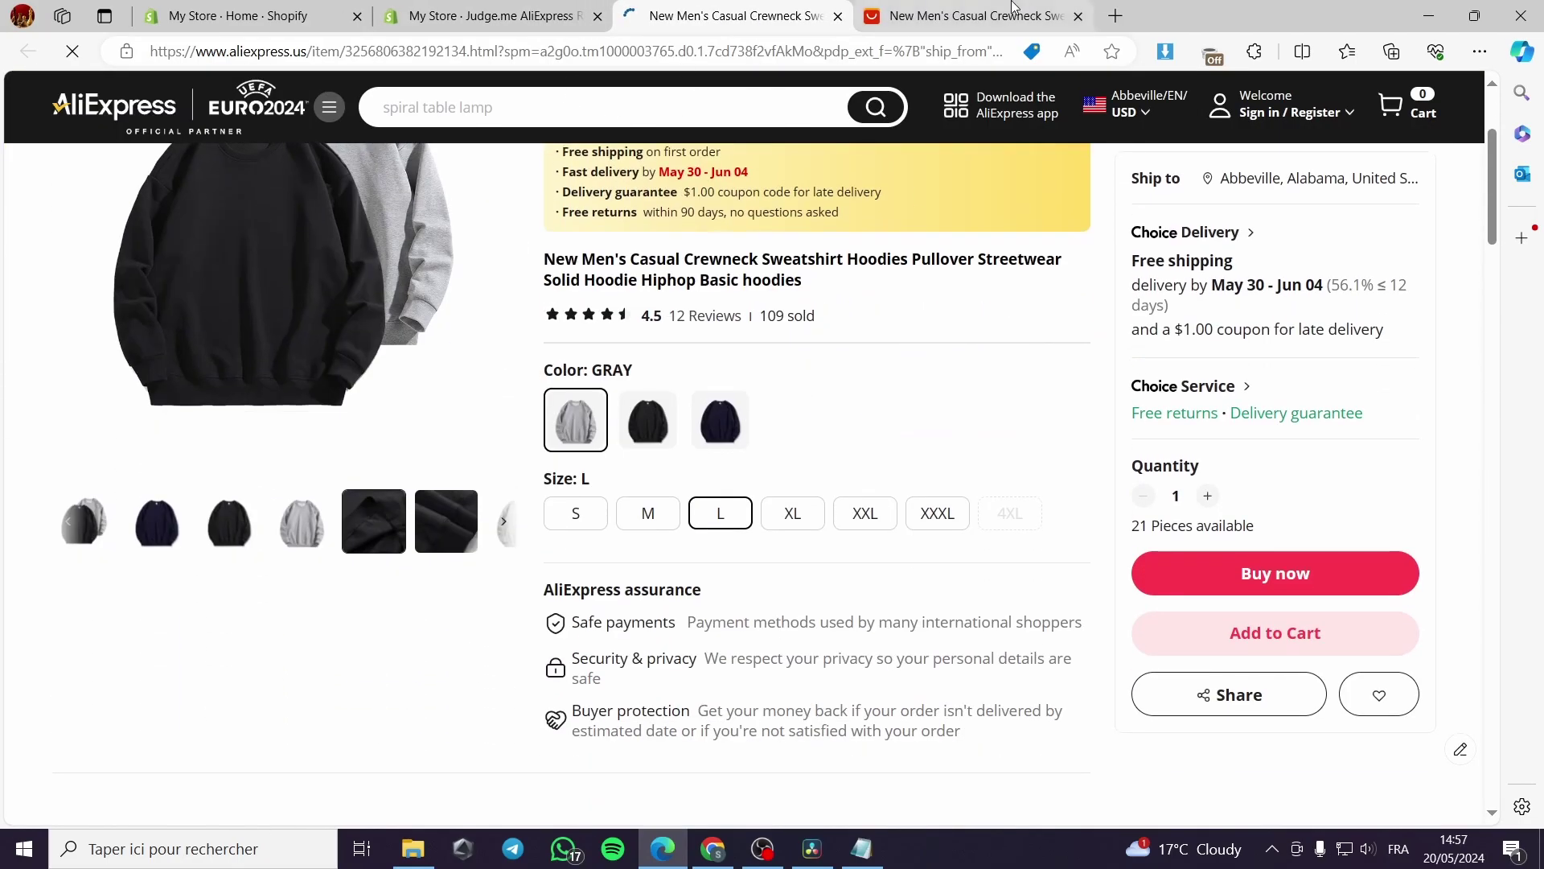
left_click(1078, 16)
scroll(664, 486, "up", 3)
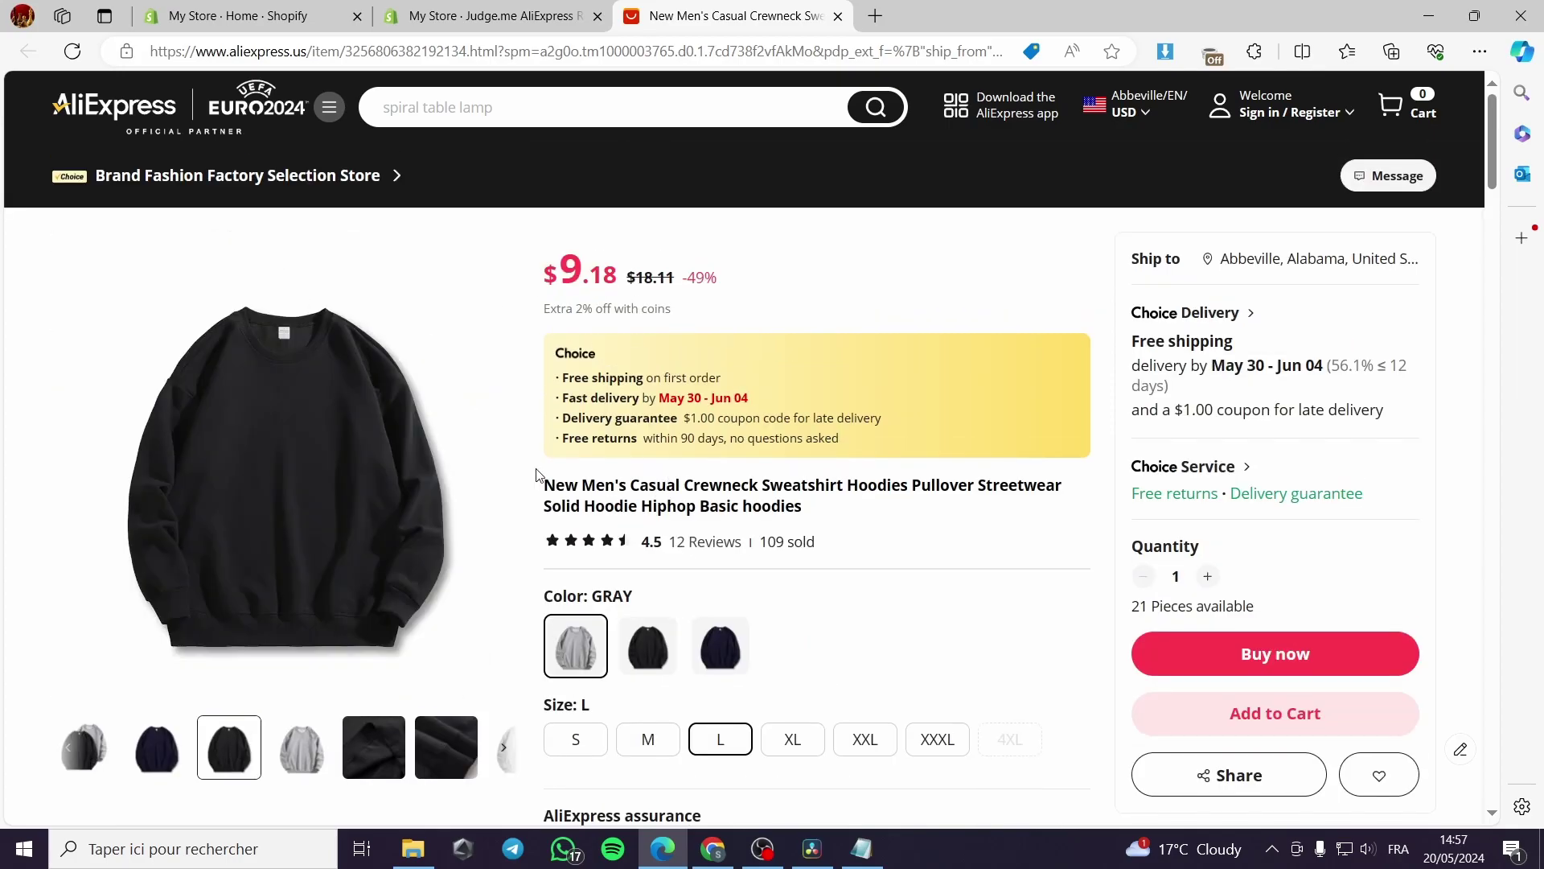
Examine the Customer Reviews section of the crewneck sweatshirt on AliExpress.
scroll(534, 455, "down", 15)
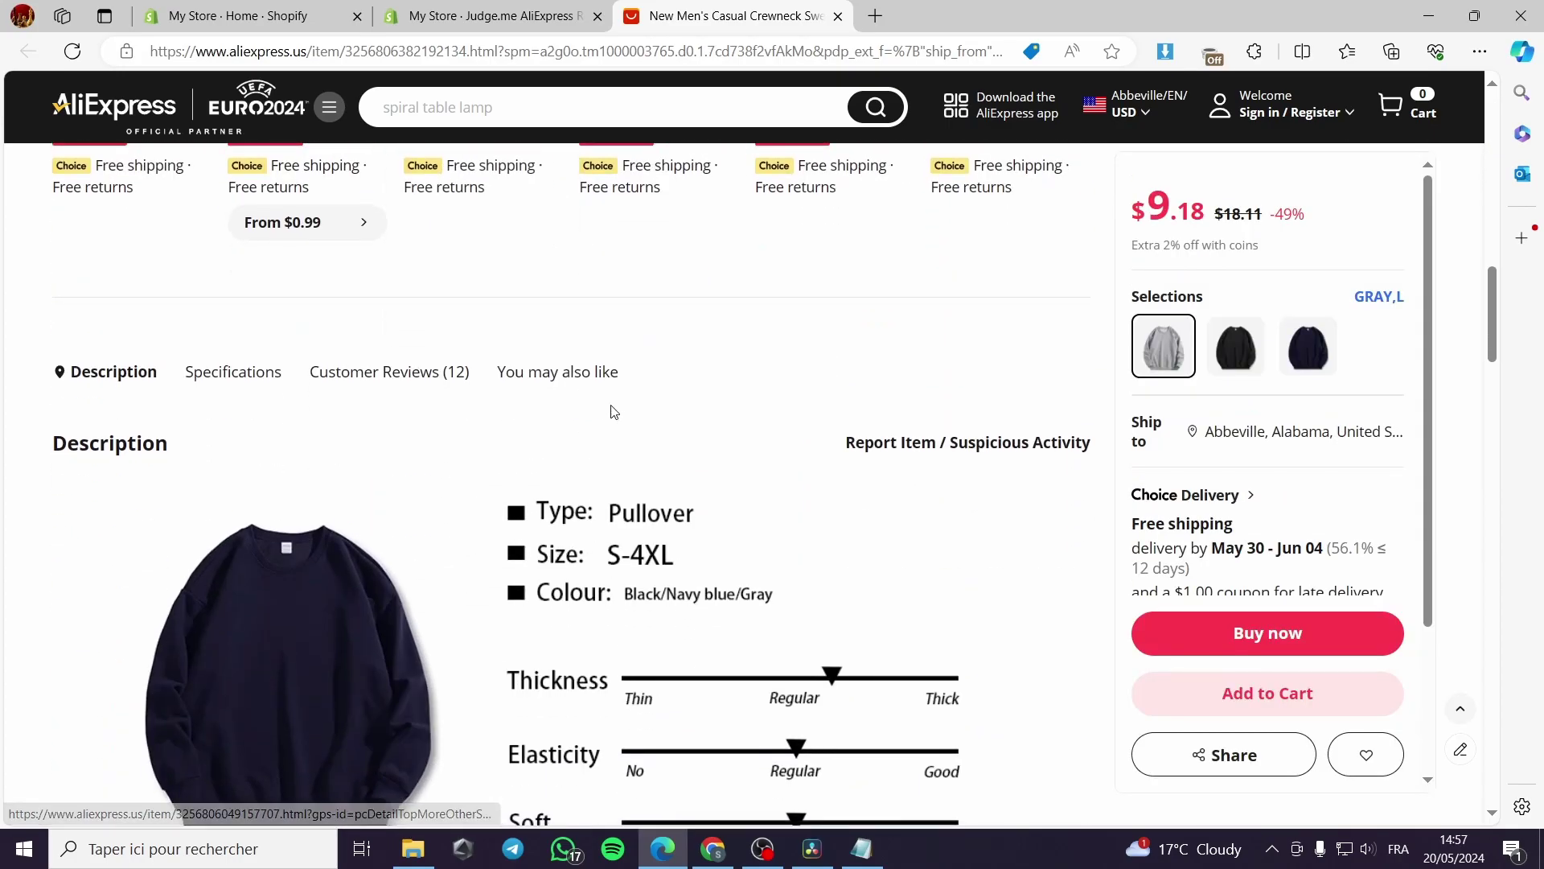
left_click(377, 376)
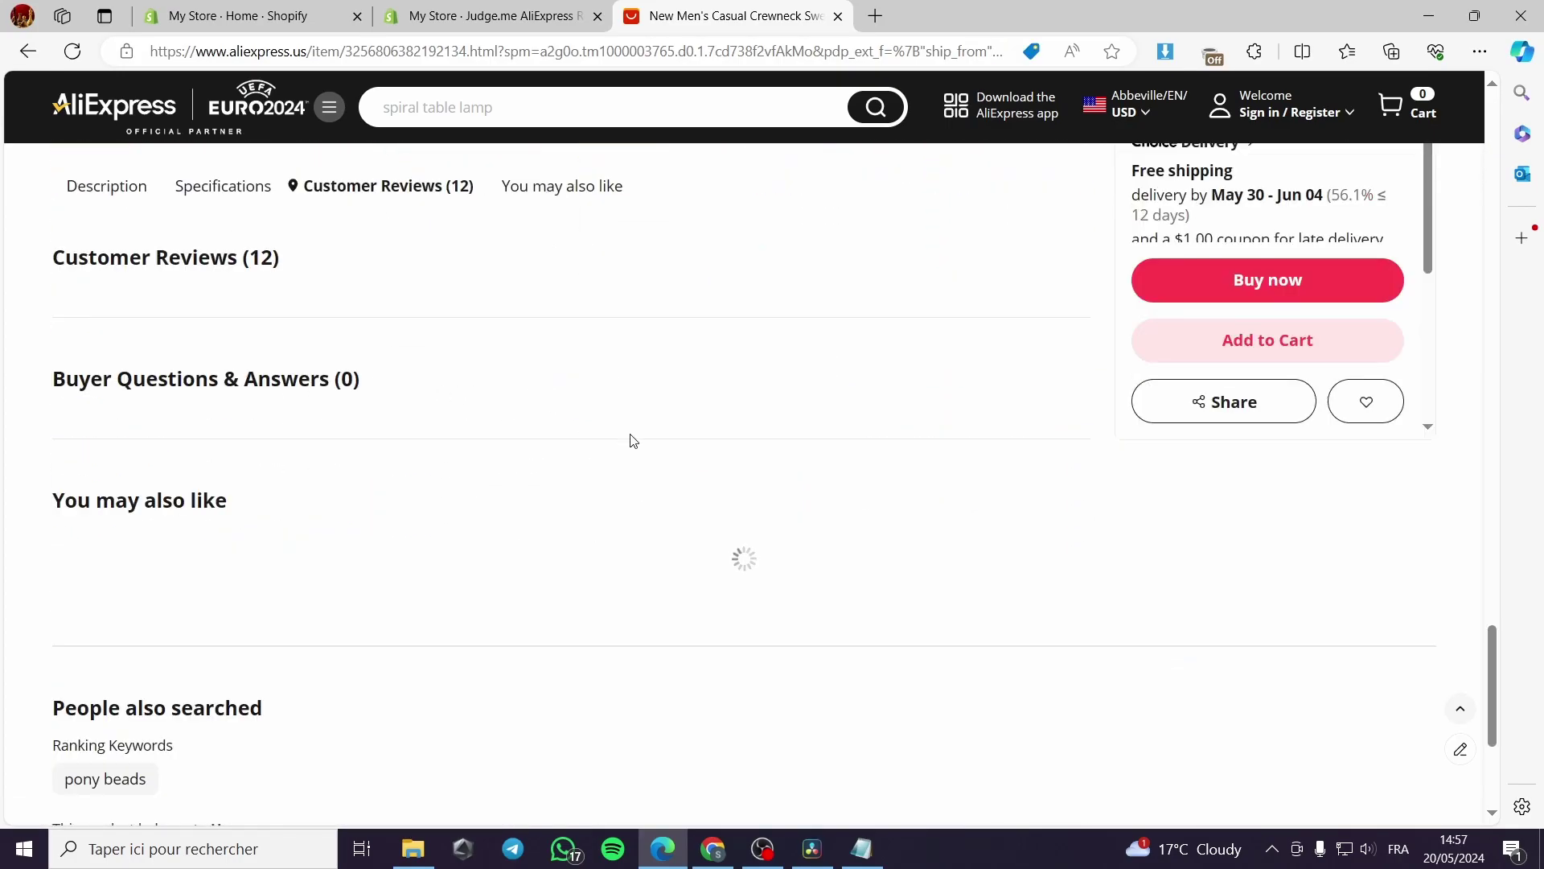
scroll(664, 458, "up", 7)
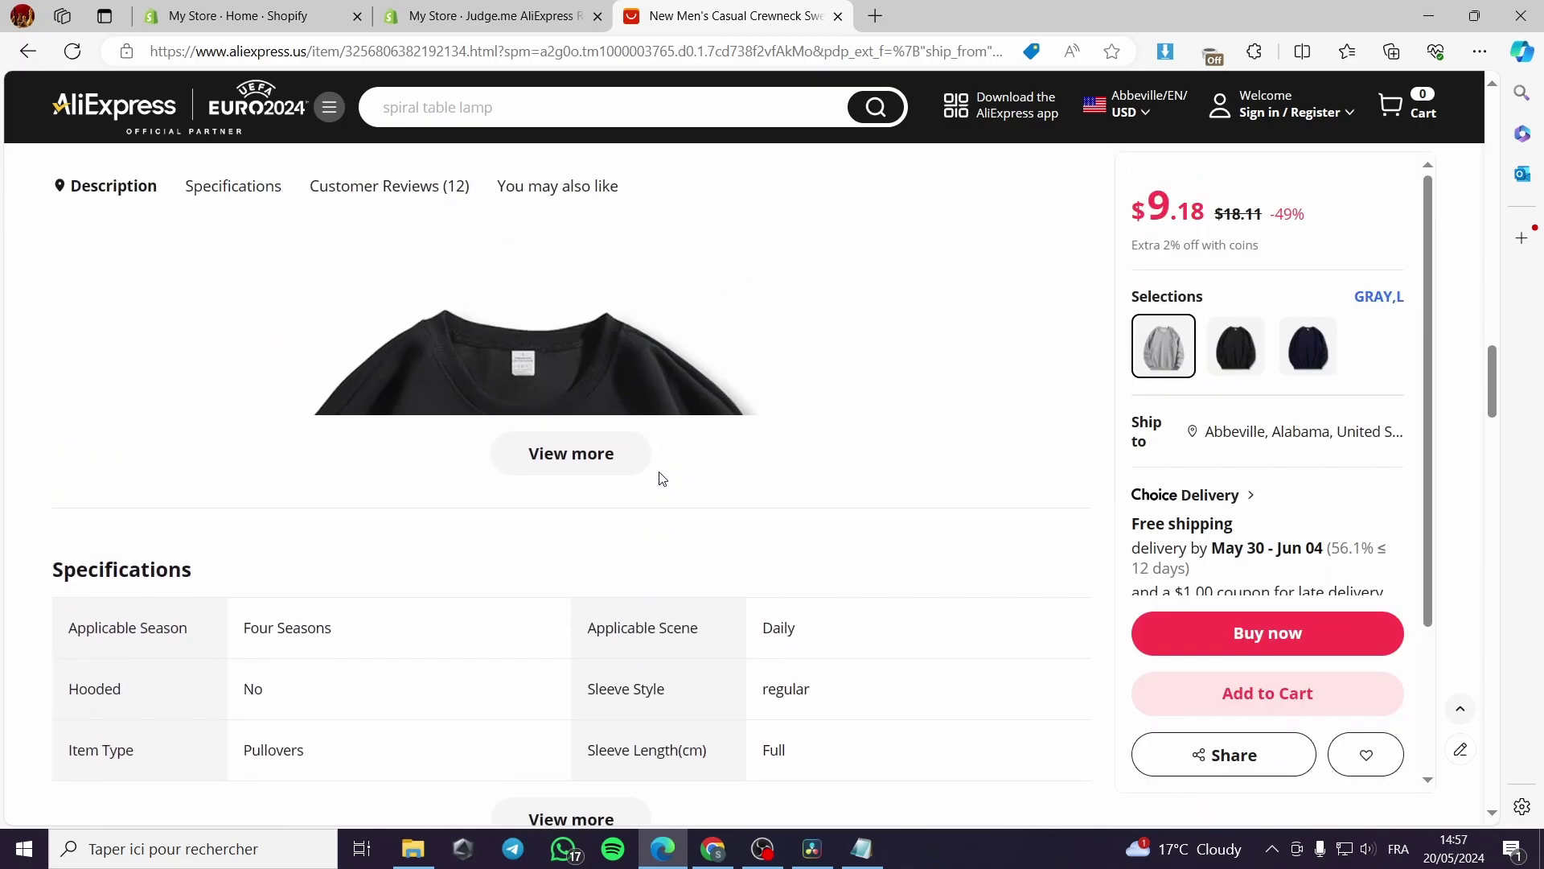
scroll(659, 477, "down", 7)
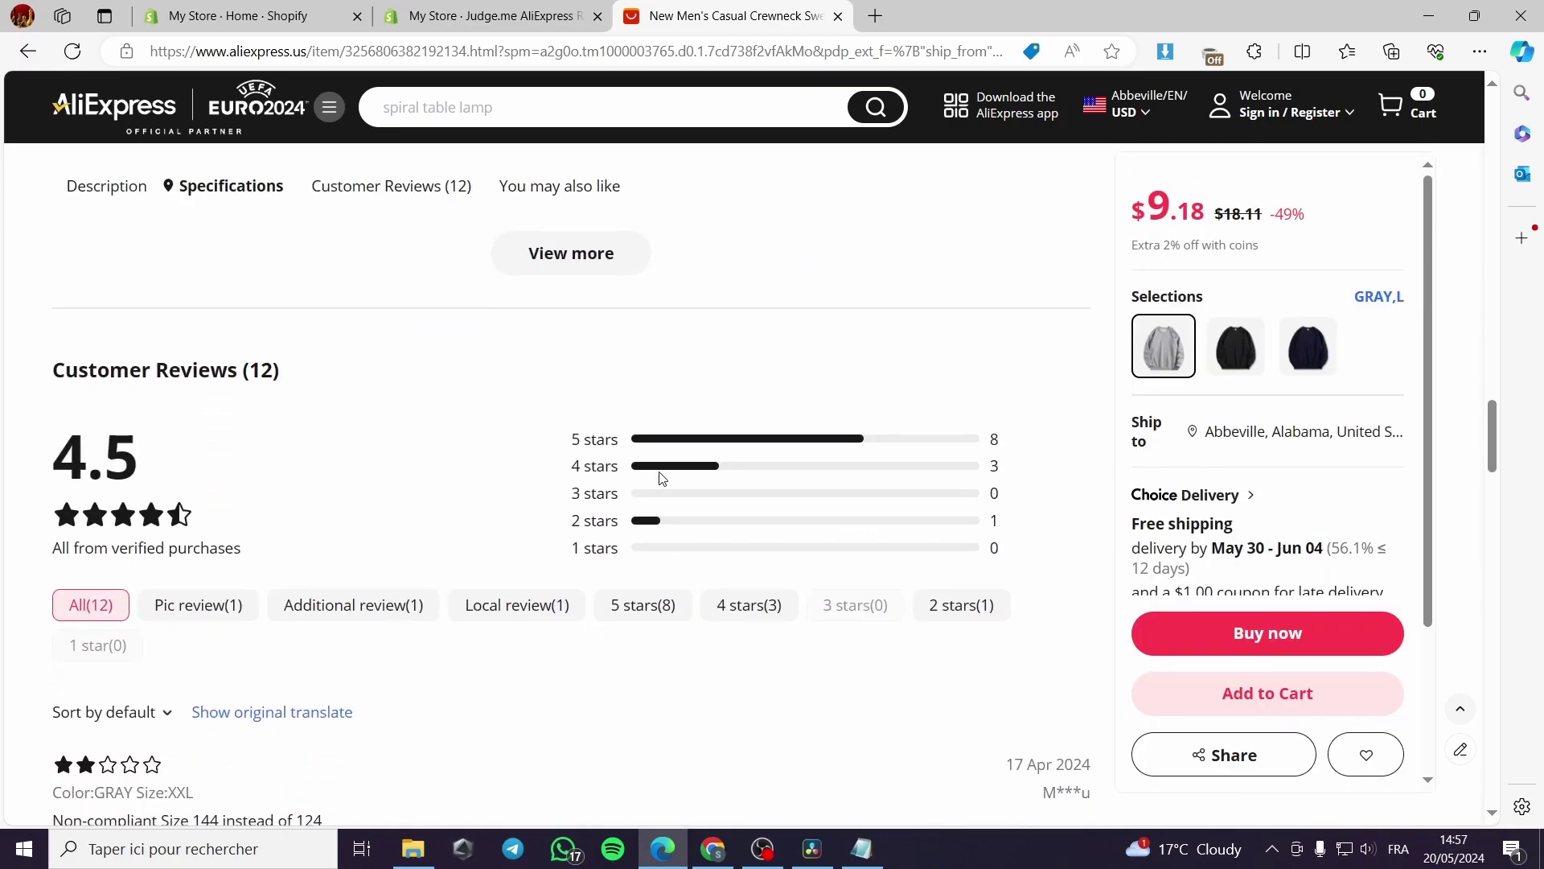
scroll(659, 478, "up", 15)
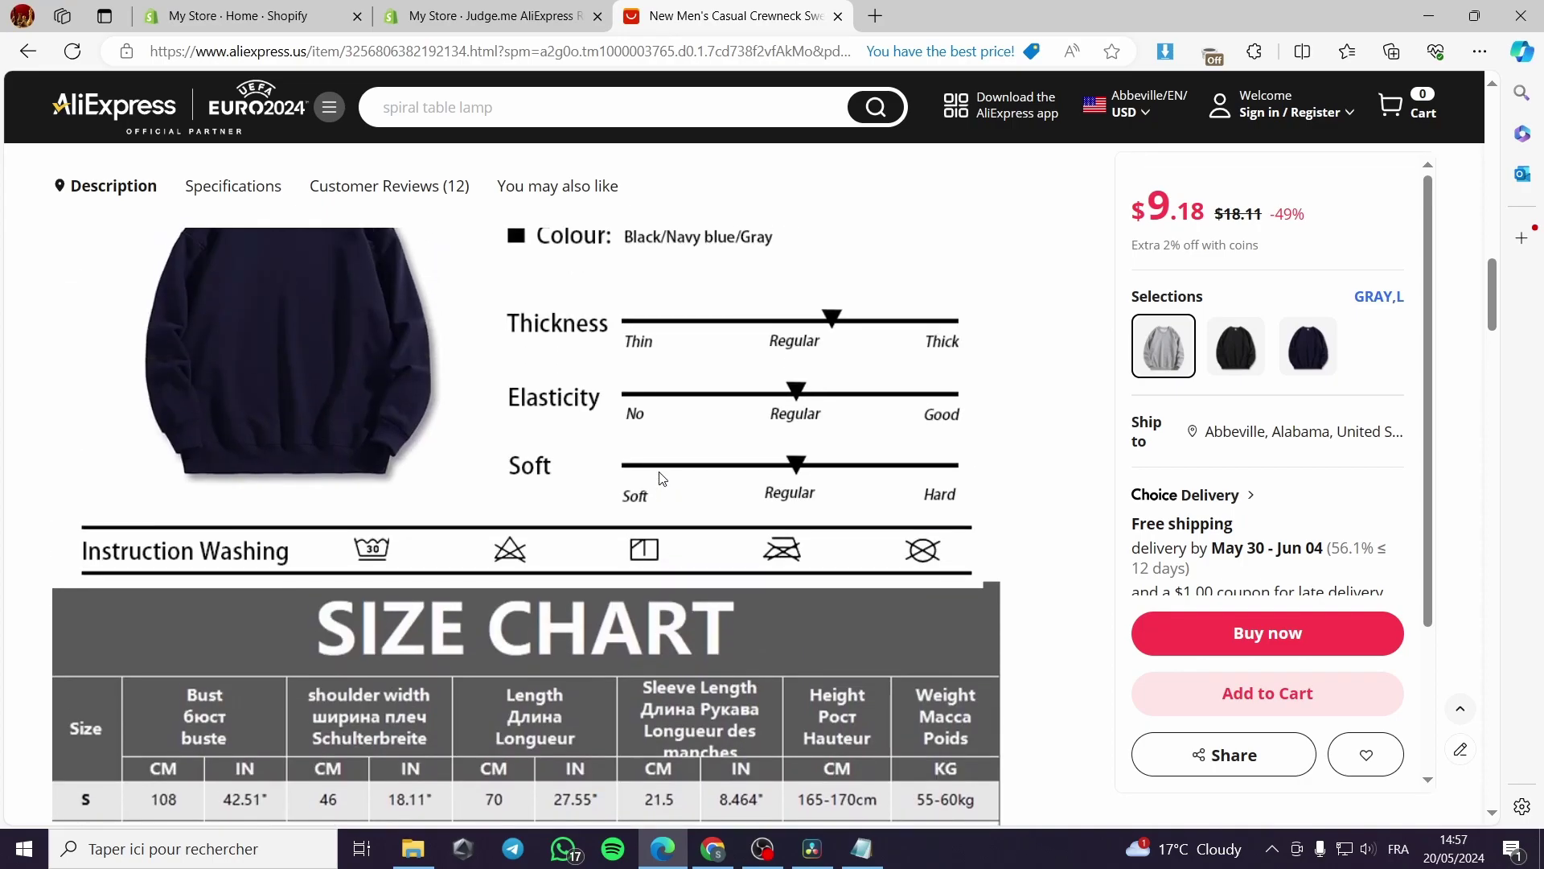
scroll(661, 477, "up", 7)
left_click(483, 16)
left_click(301, 12)
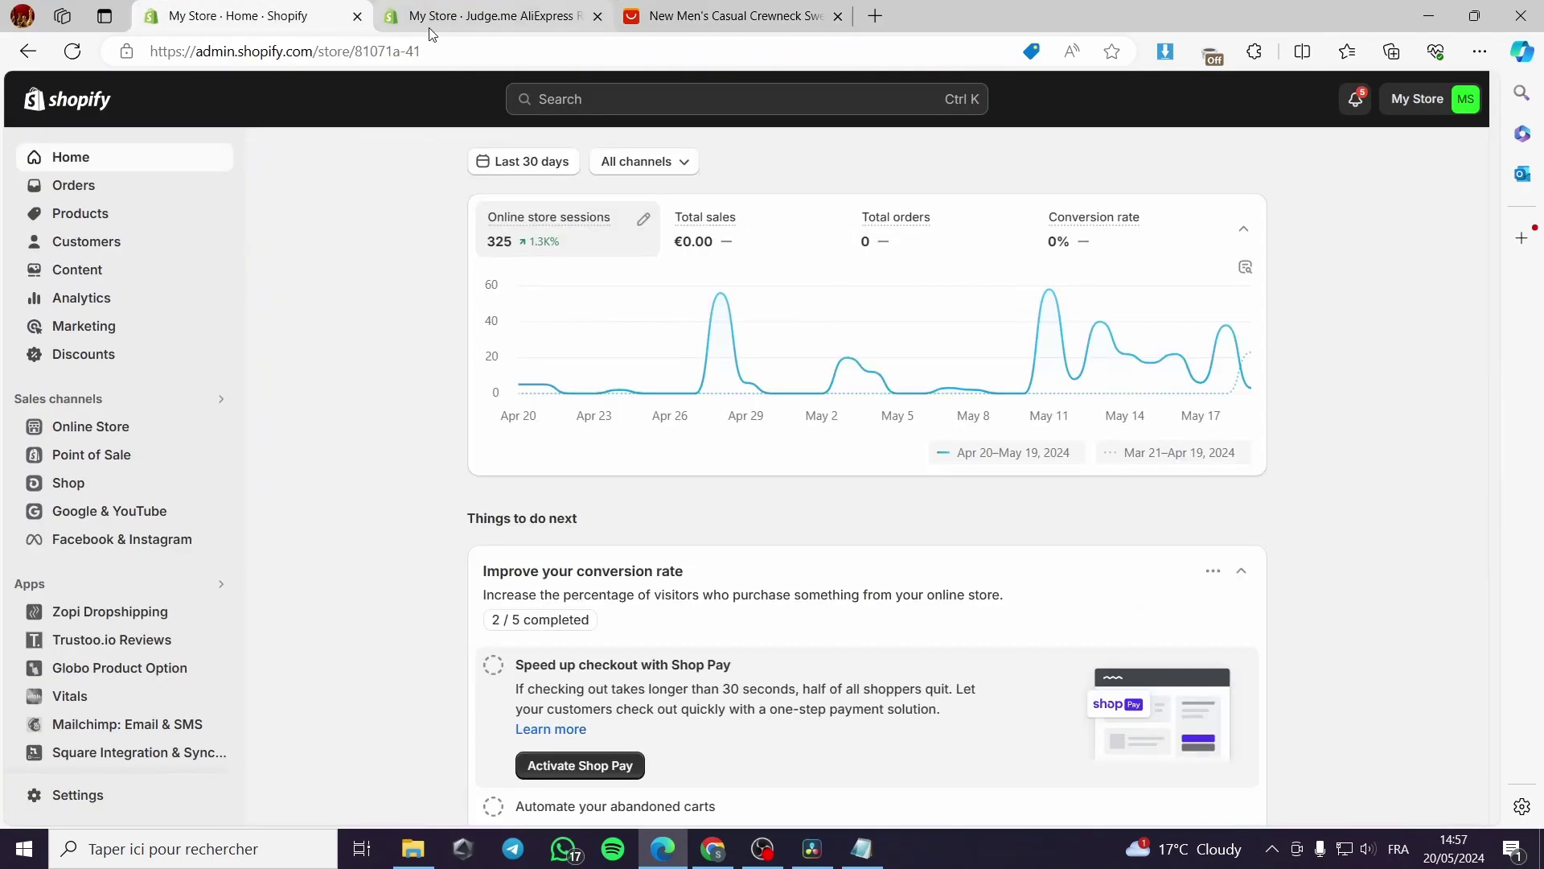
left_click(700, 7)
scroll(531, 475, "up", 8)
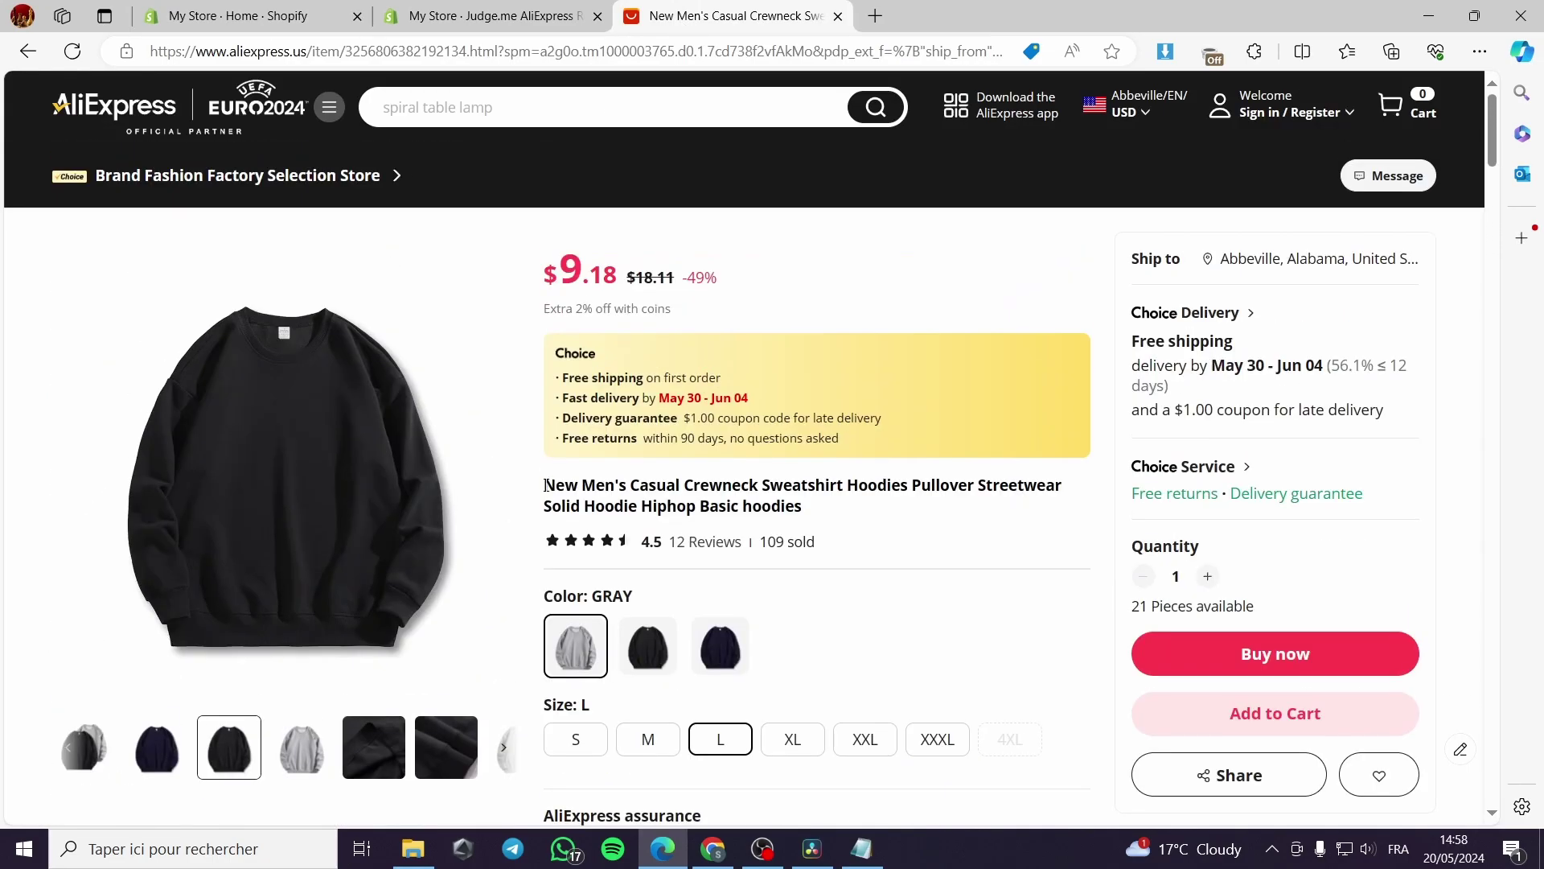
left_click(241, 15)
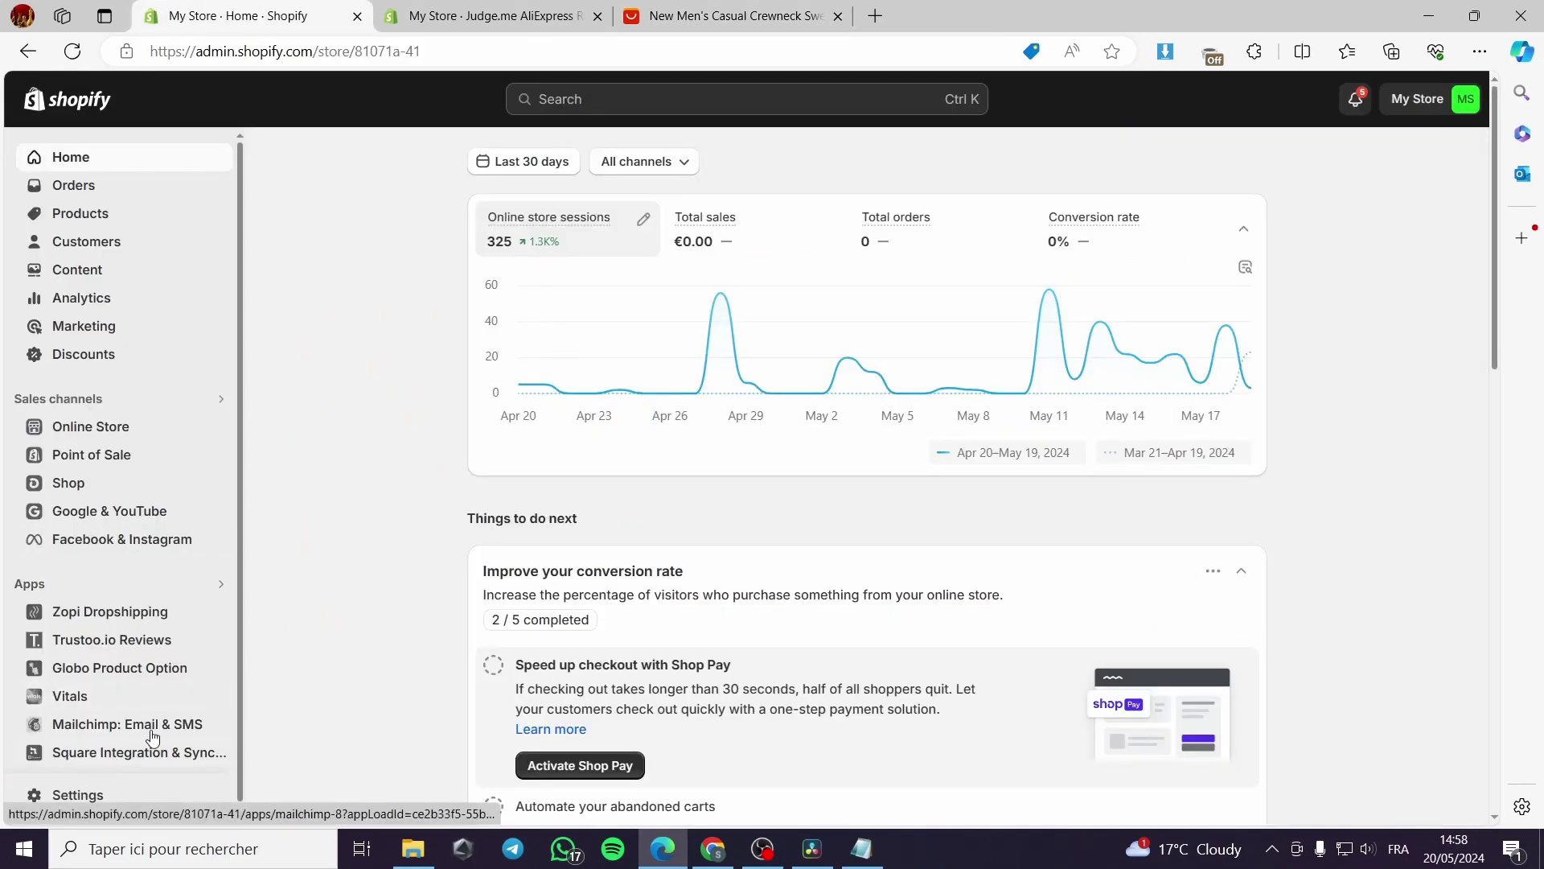
scroll(126, 750, "down", 1)
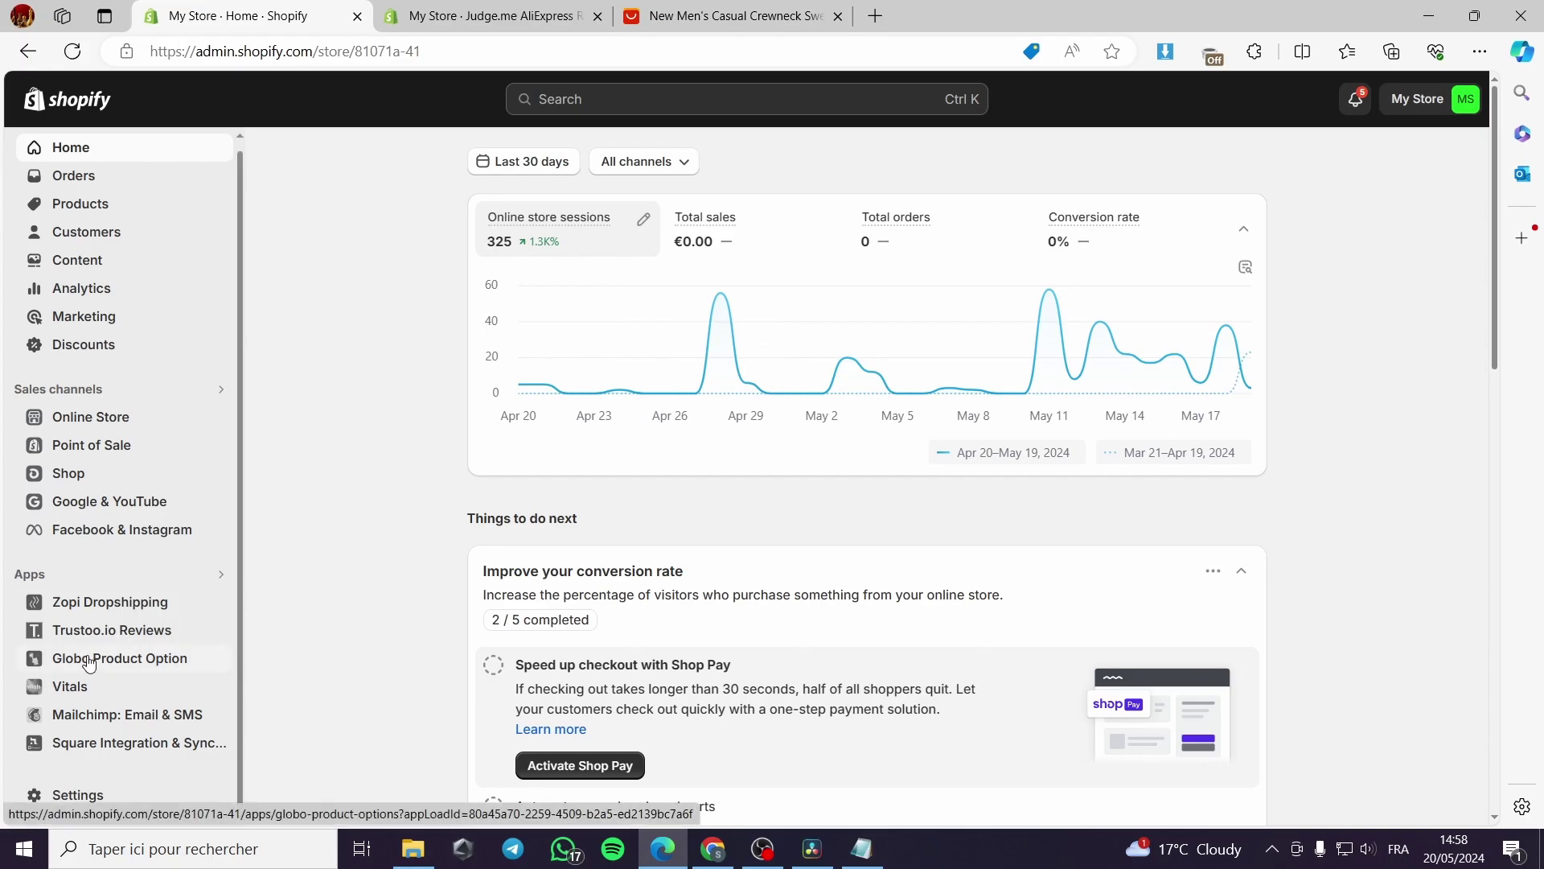
left_click(458, 8)
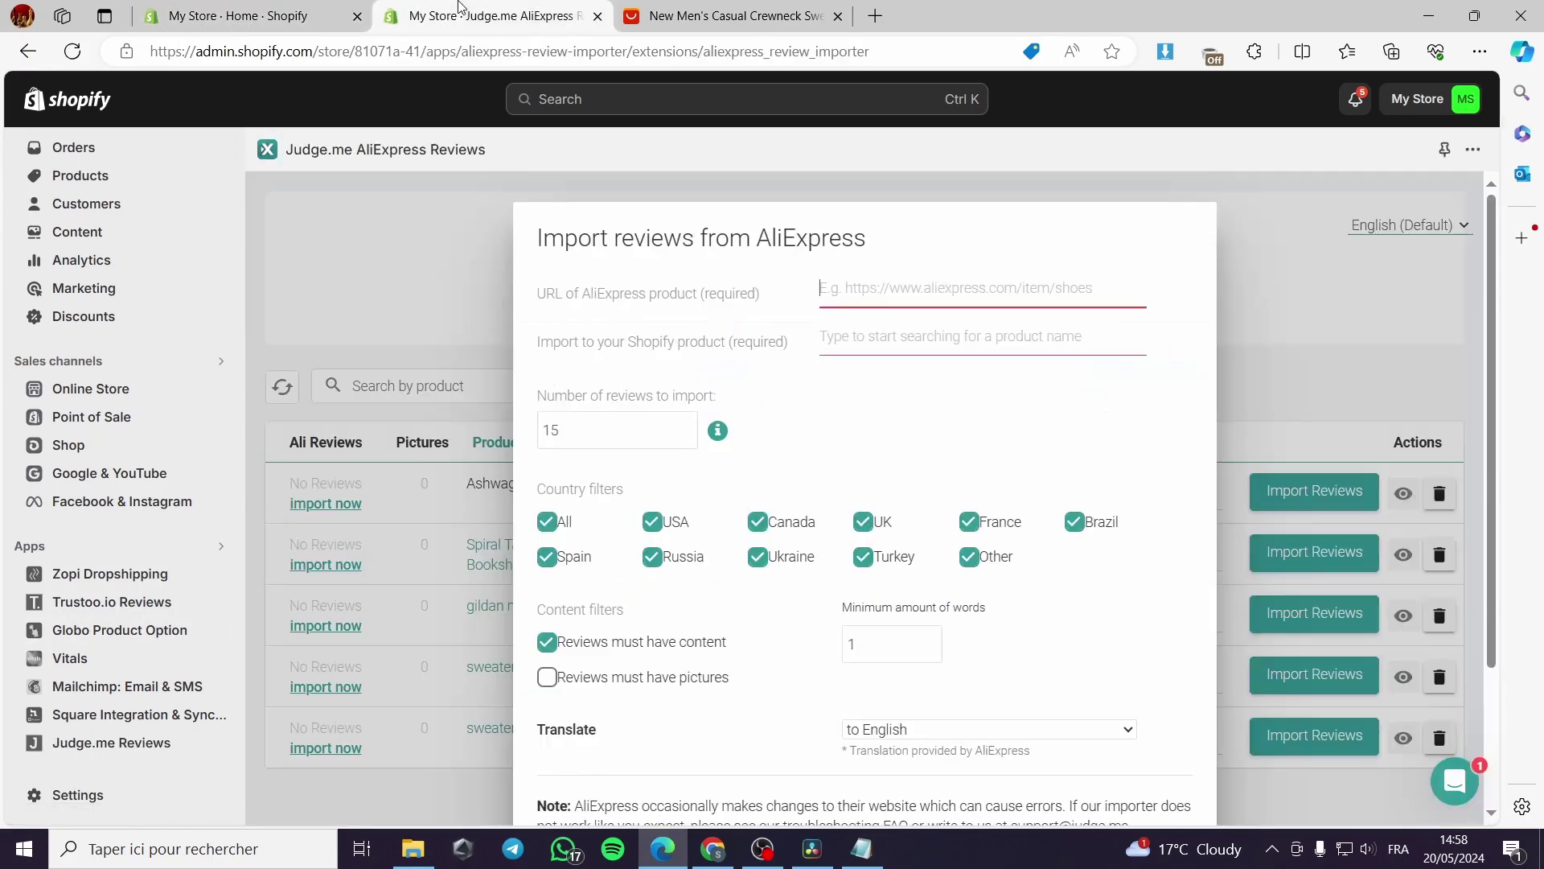
Copy the URL of the AliExpress crewneck sweatshirt page and go to its Customer Reviews section.
left_click(720, 24)
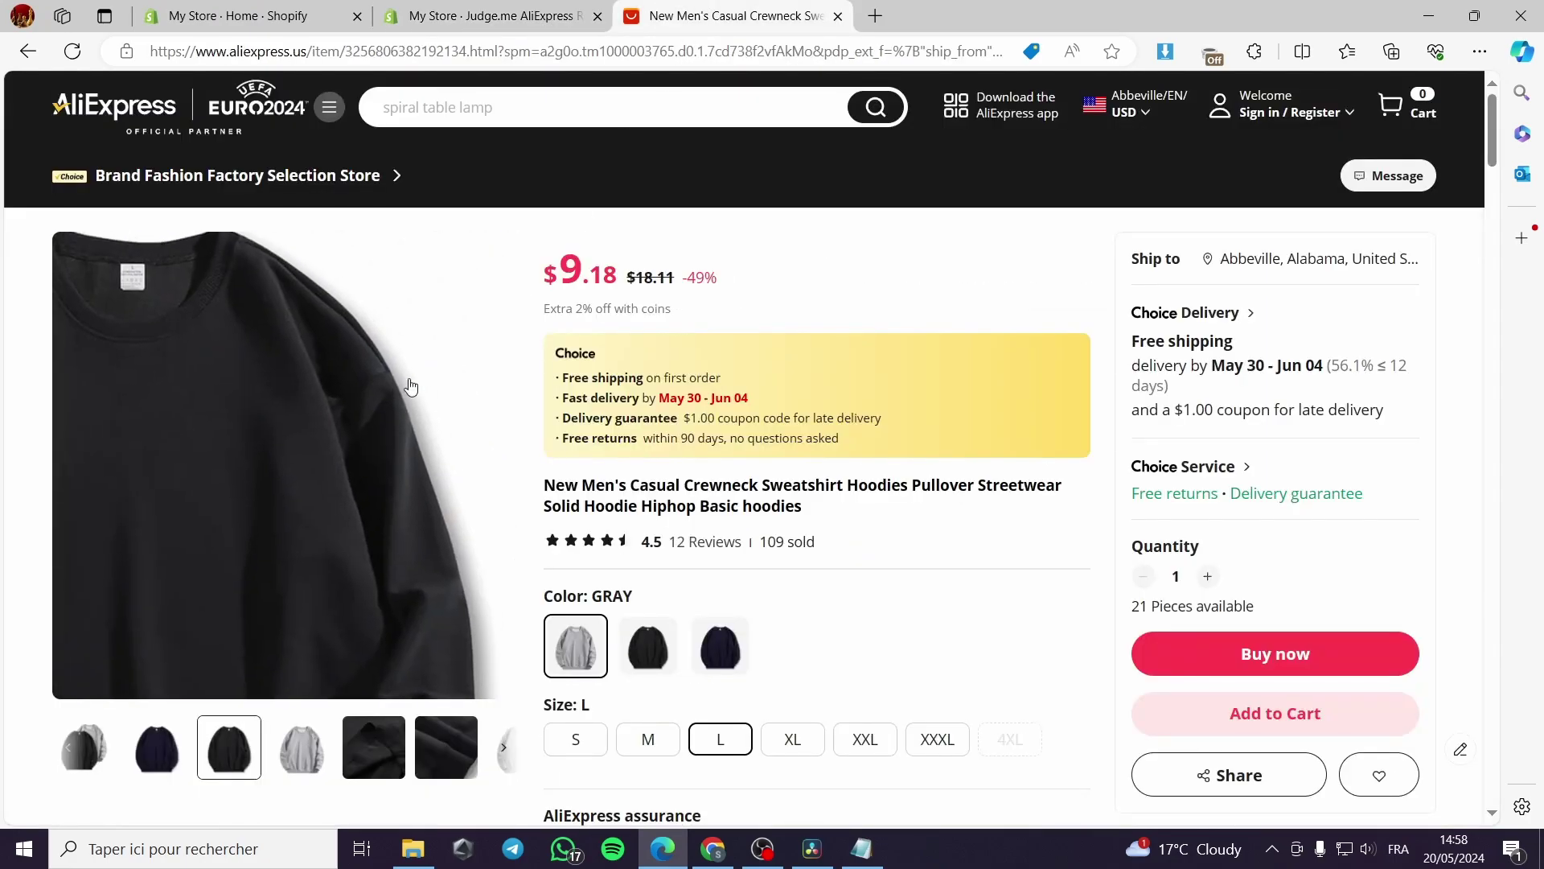
left_click(234, 48)
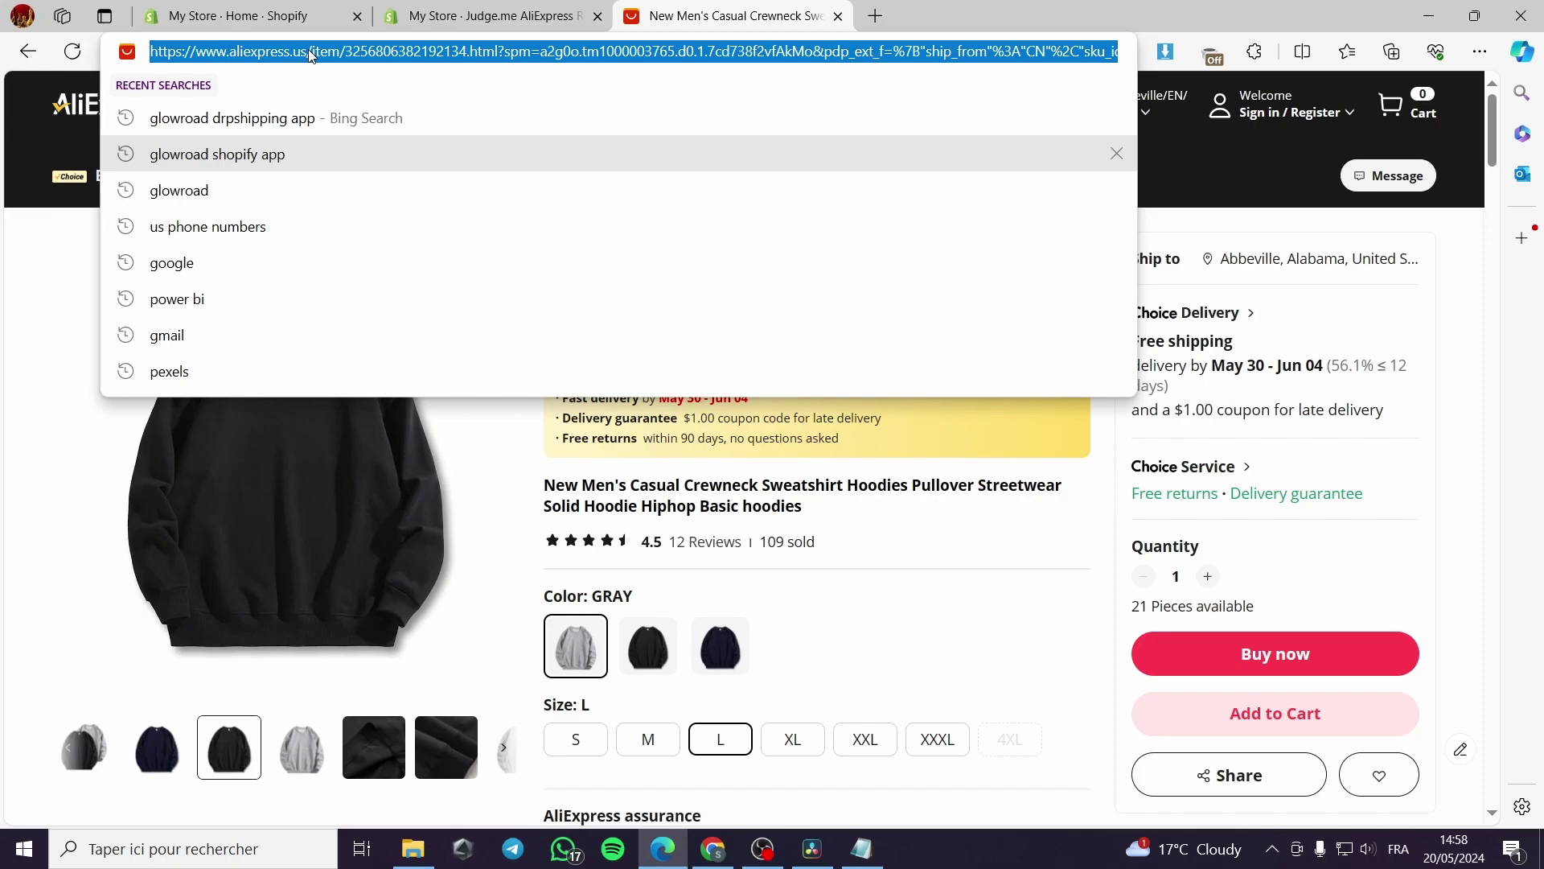
left_click(11, 425)
scroll(267, 524, "down", 7)
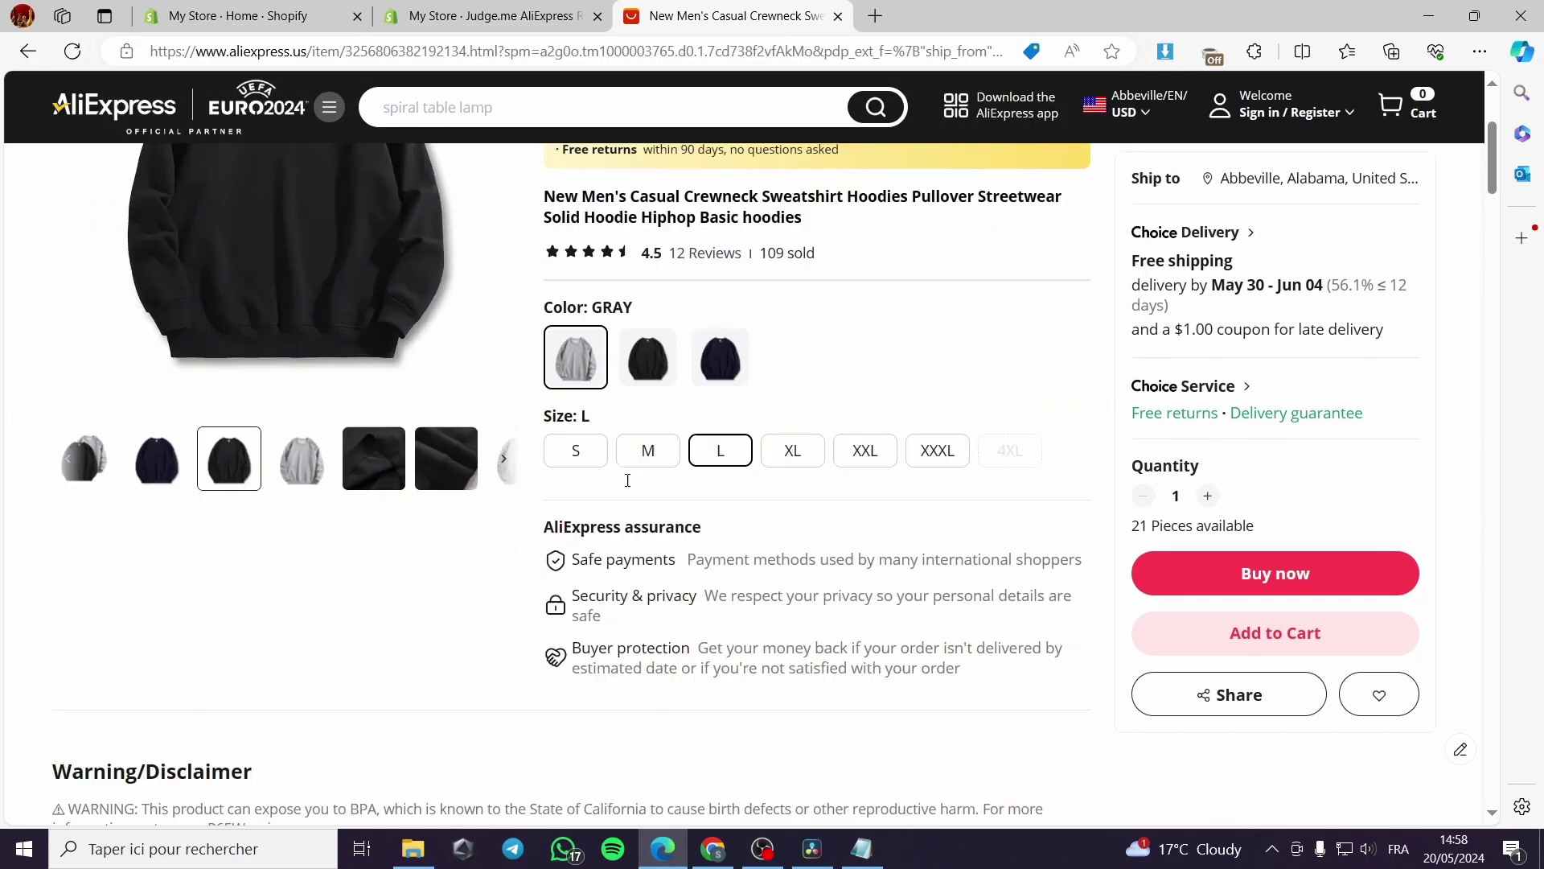
scroll(266, 524, "down", 8)
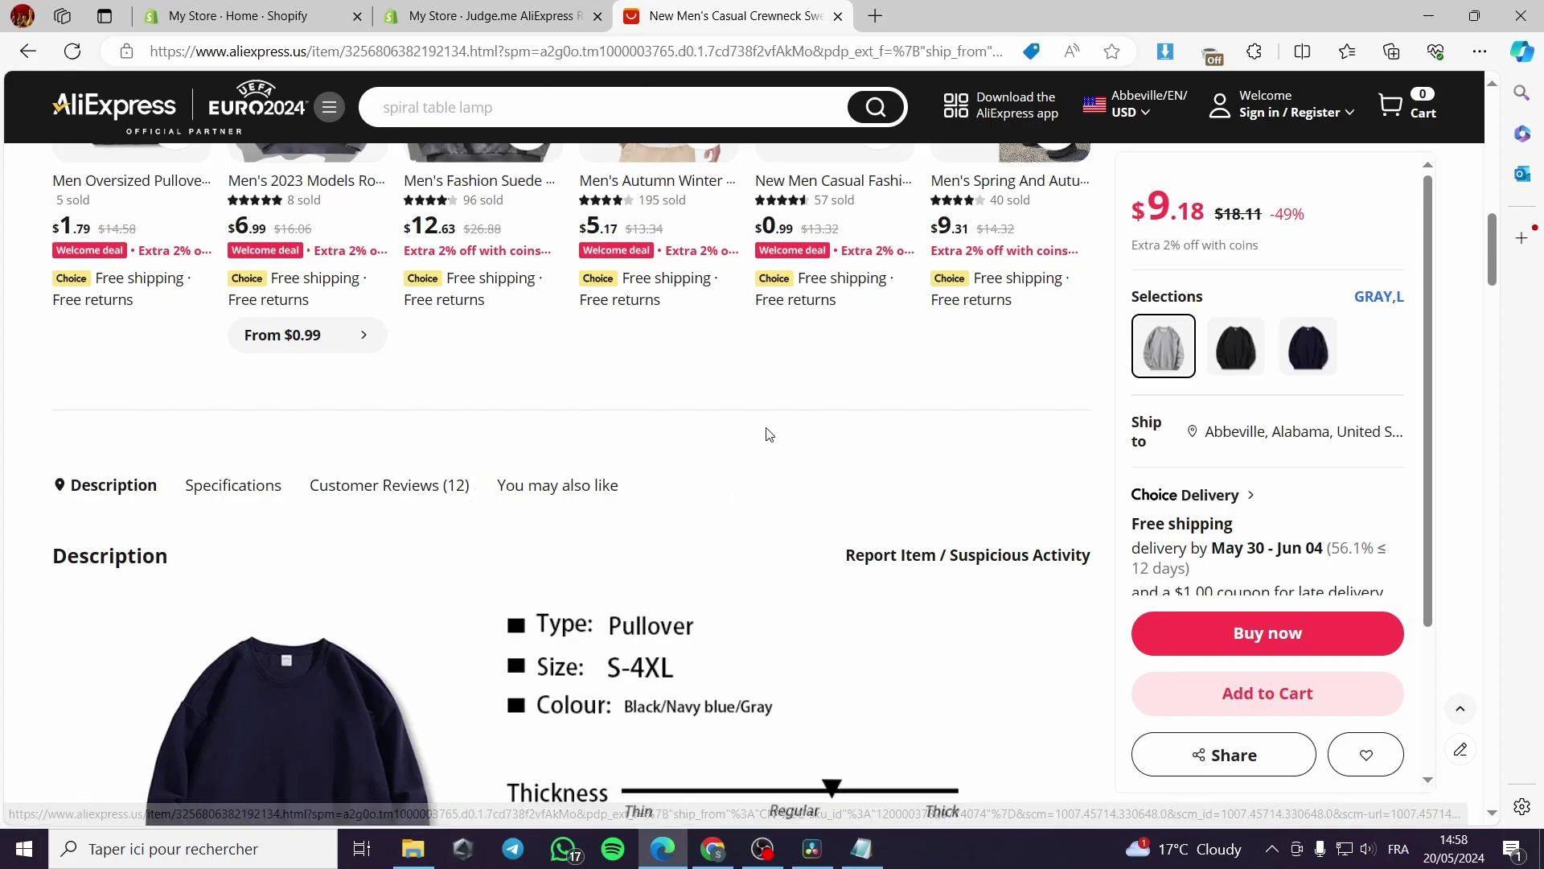
scroll(516, 639, "down", 3)
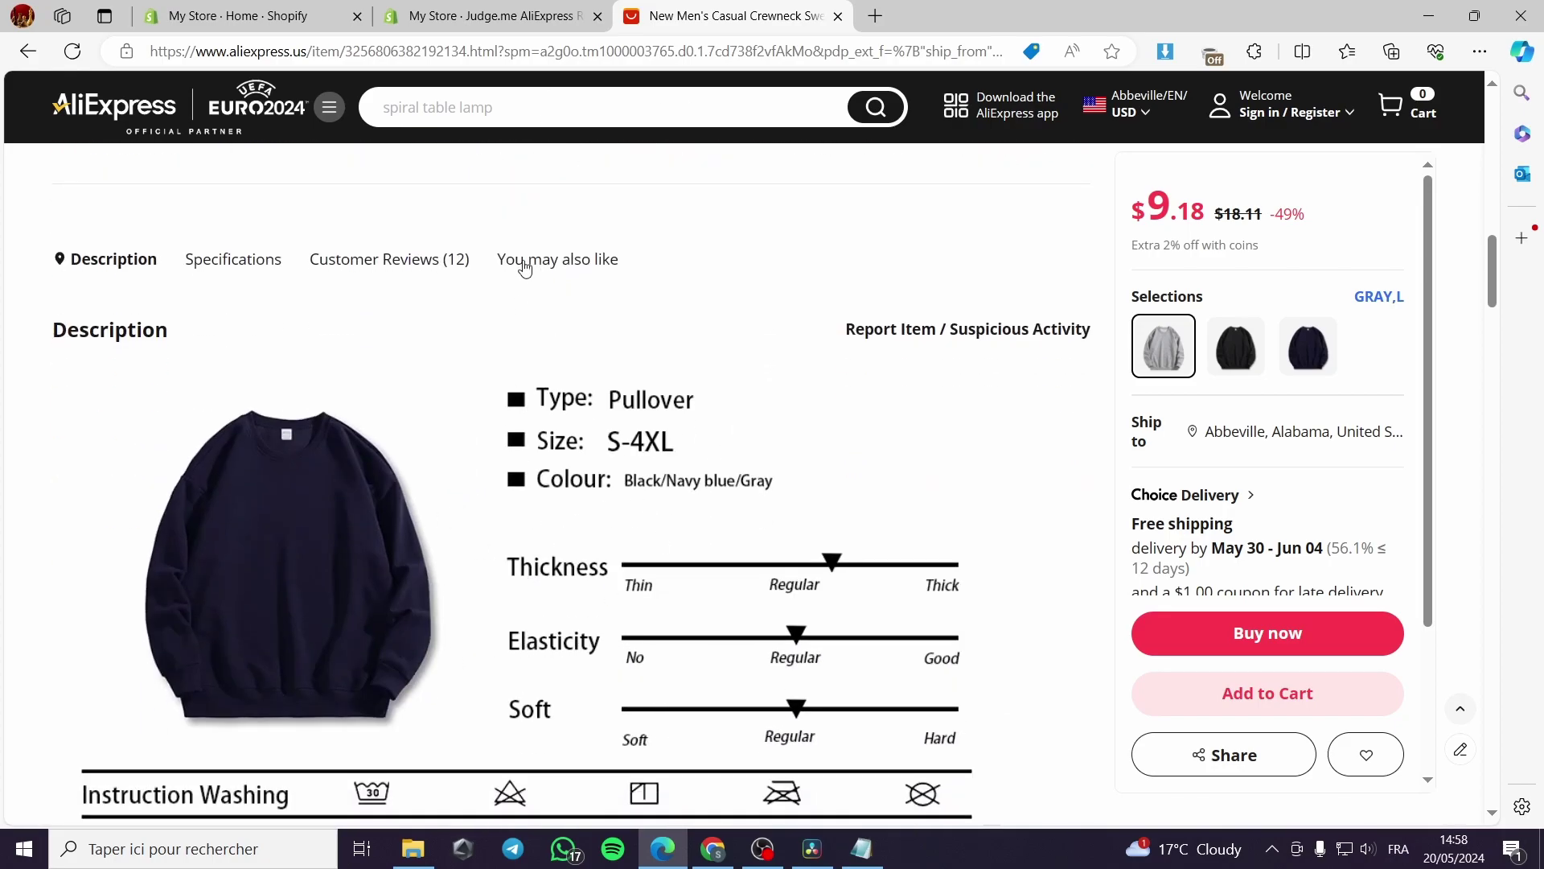
left_click(451, 265)
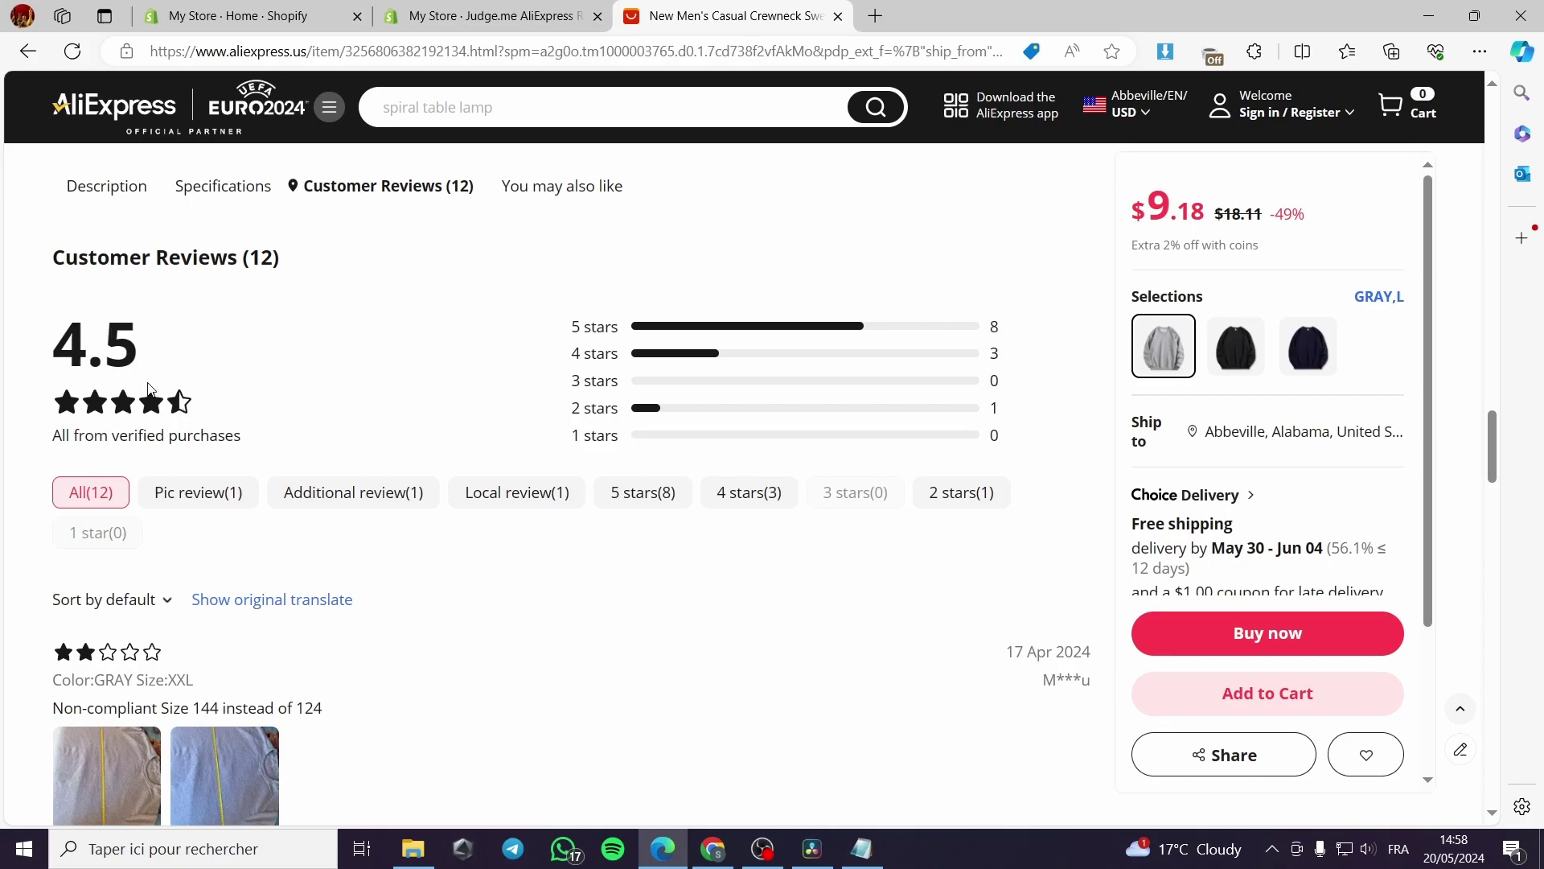
Paste the copied link as the AliExpress product URL in the Judge.me import form and choose sweater 1 as the Shopify product.
left_click(463, 9)
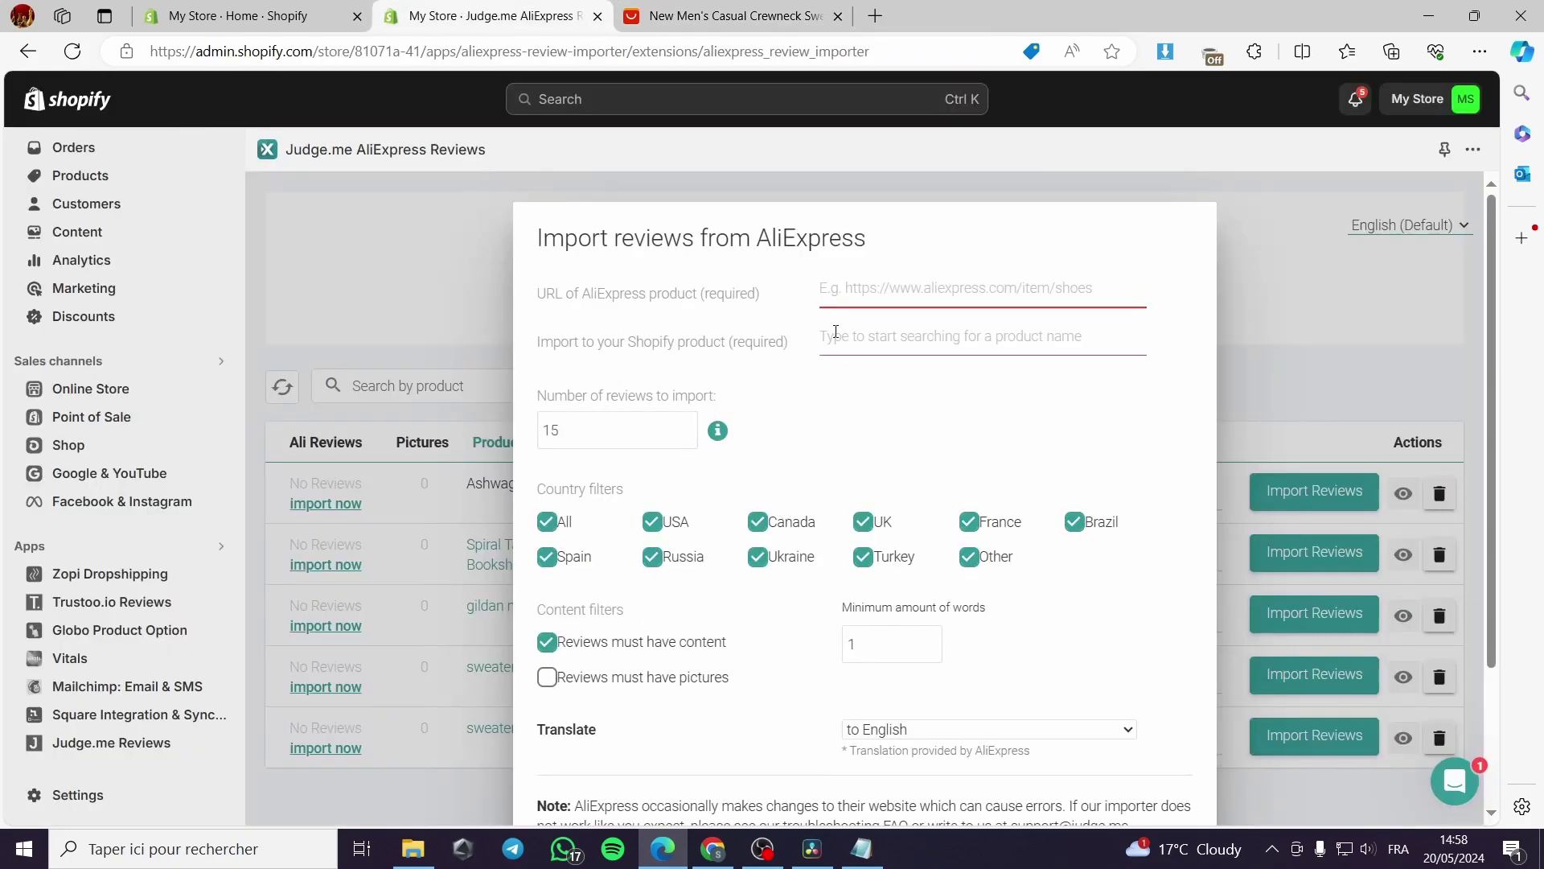
left_click(865, 302)
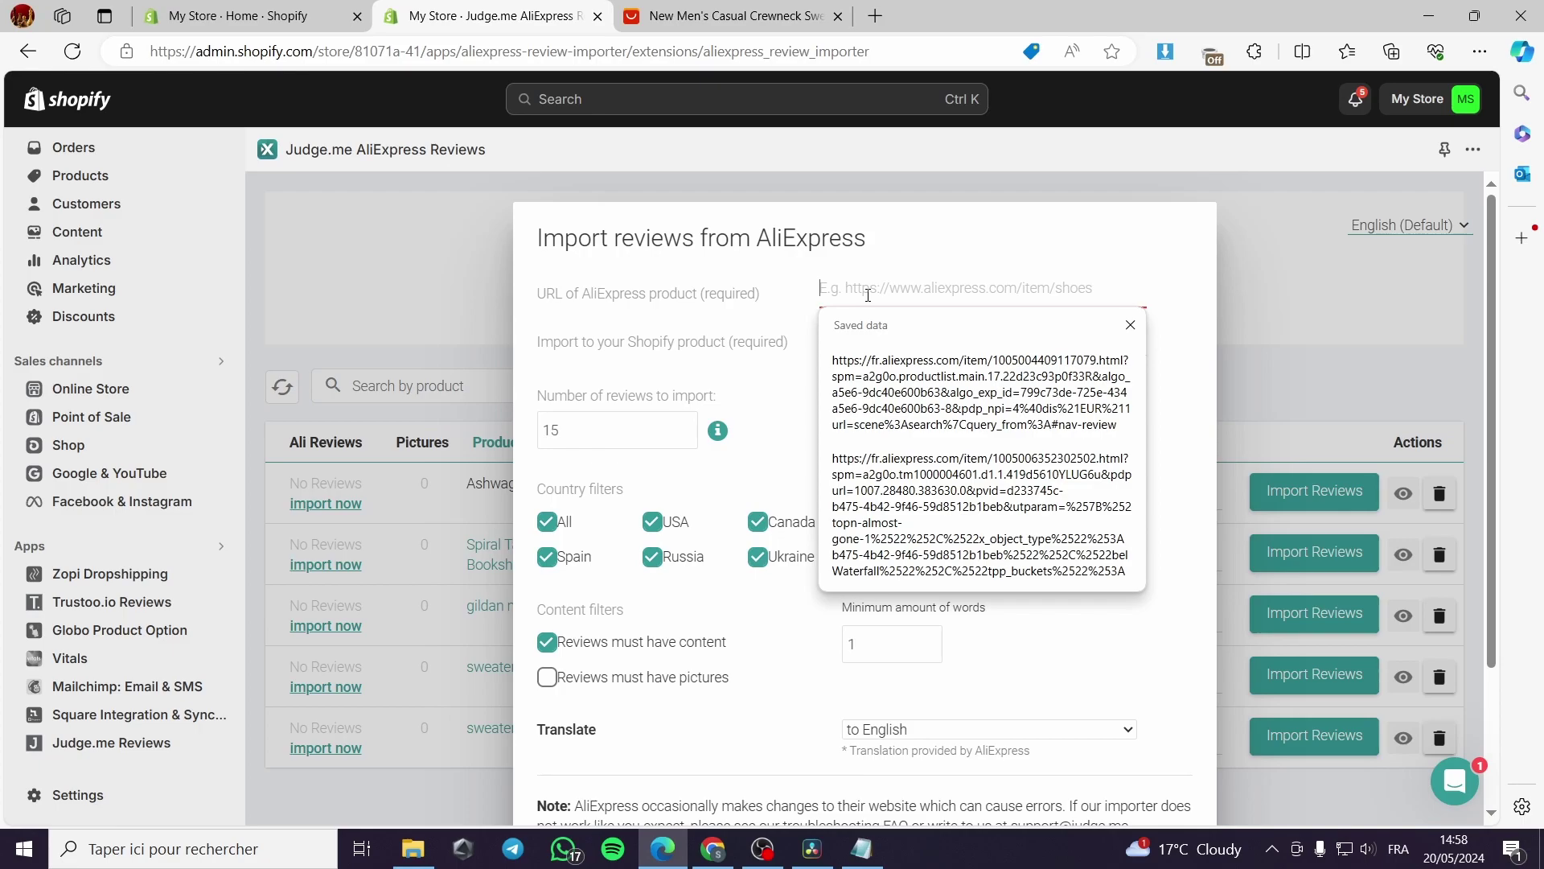
key("ctrl+v")
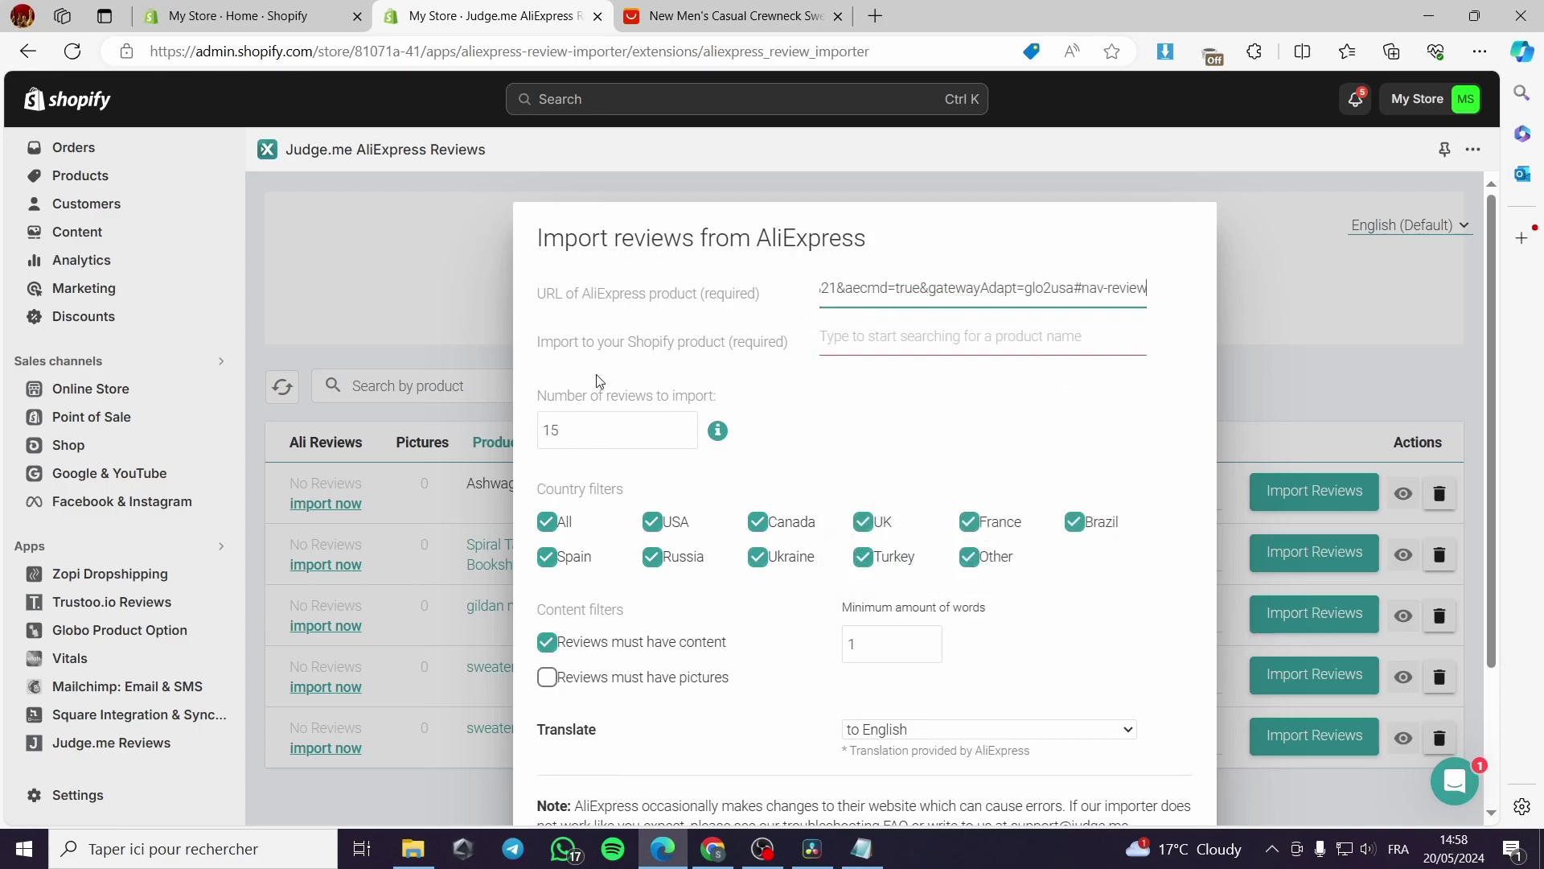
left_click(900, 337)
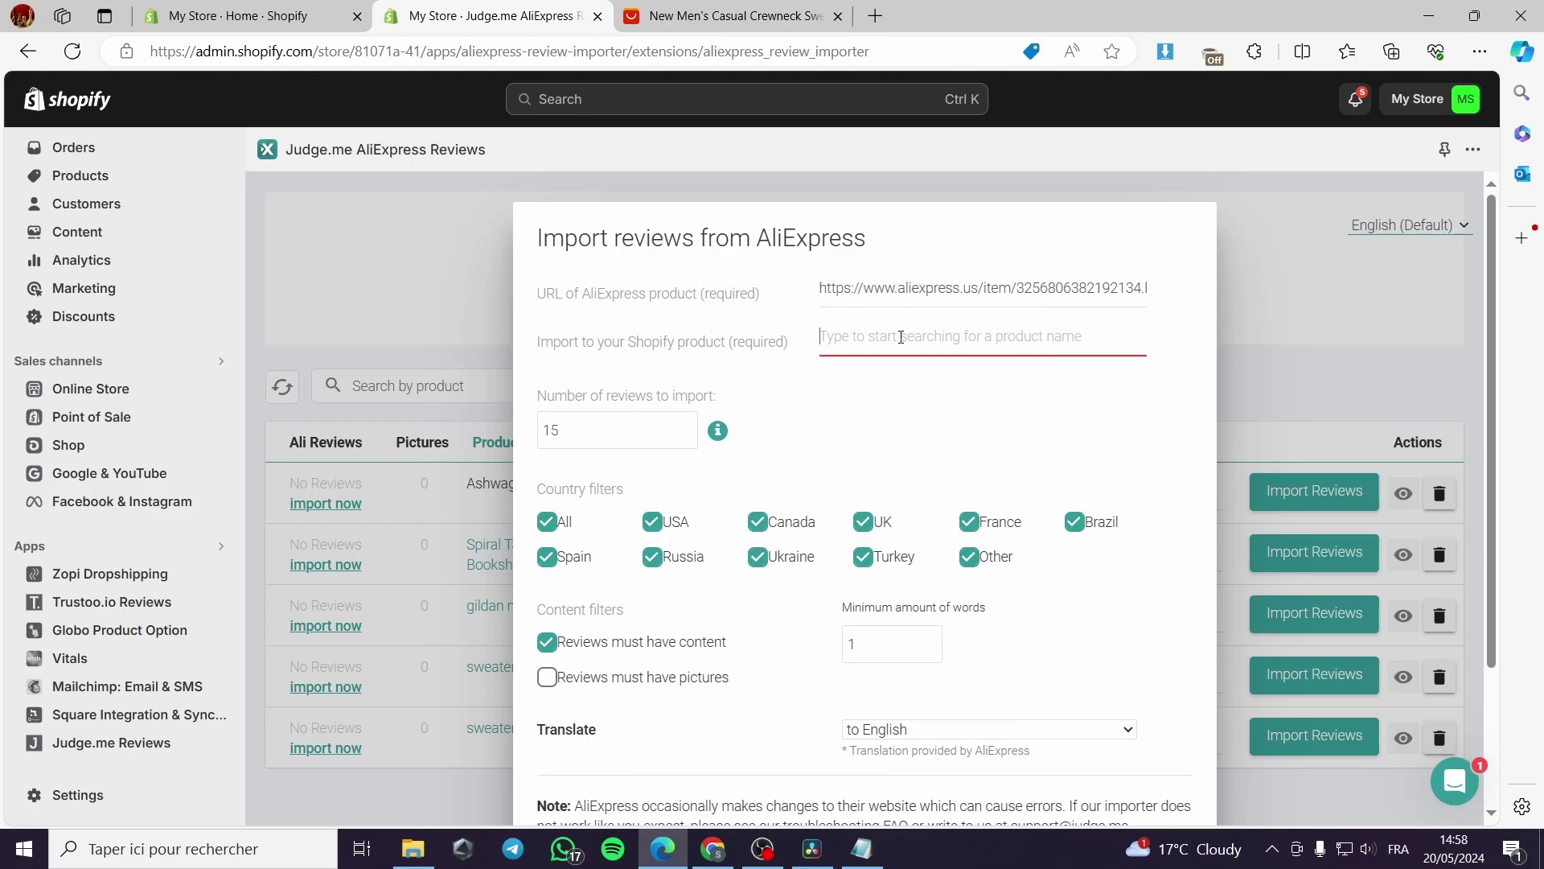
type("sw")
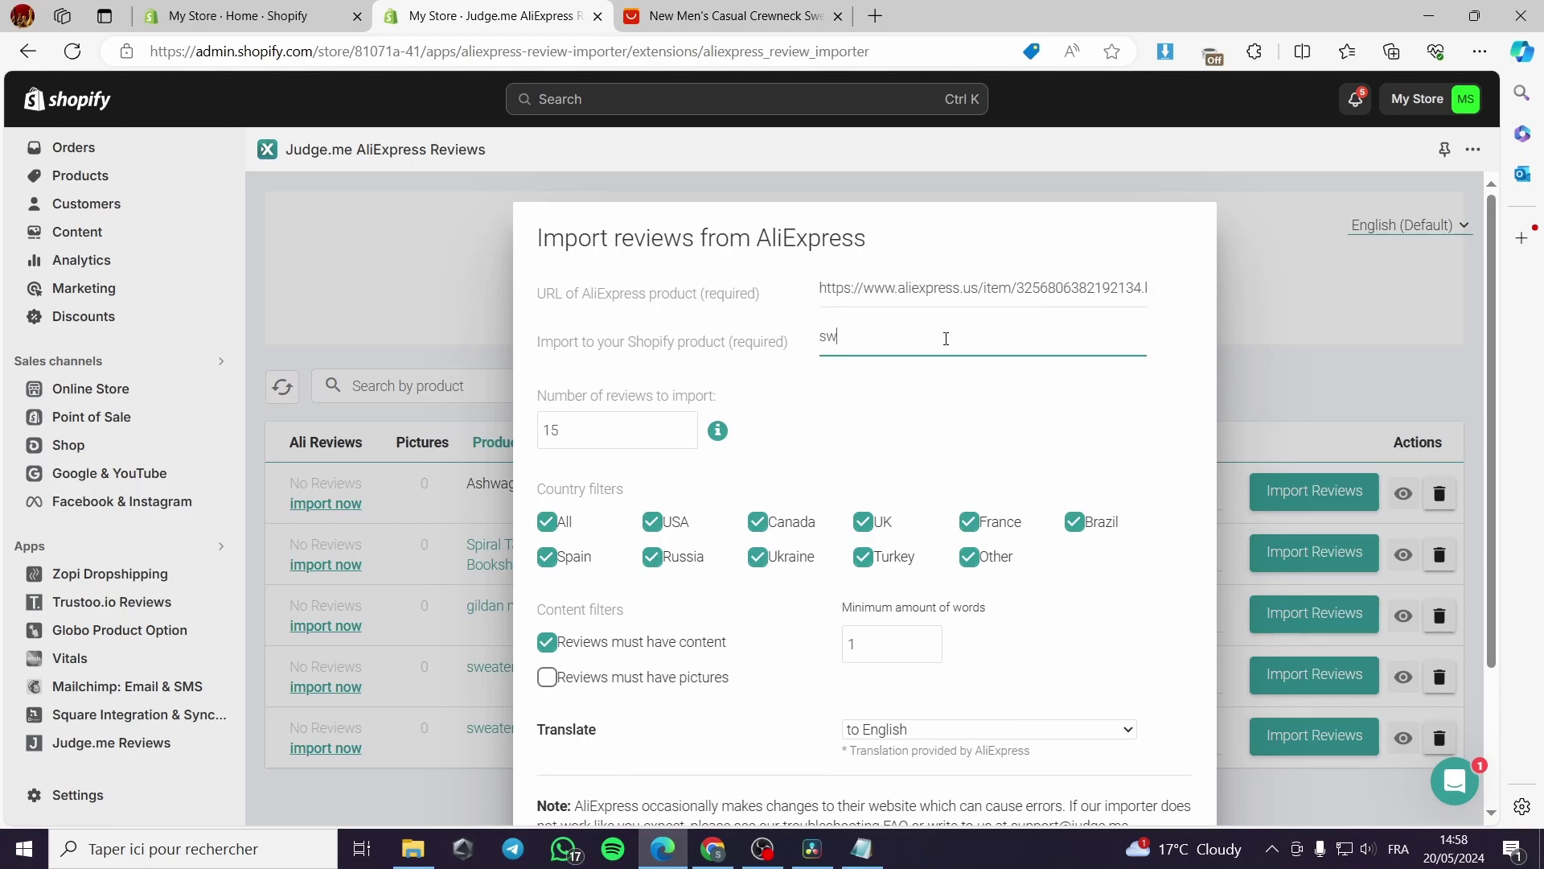
type("eater")
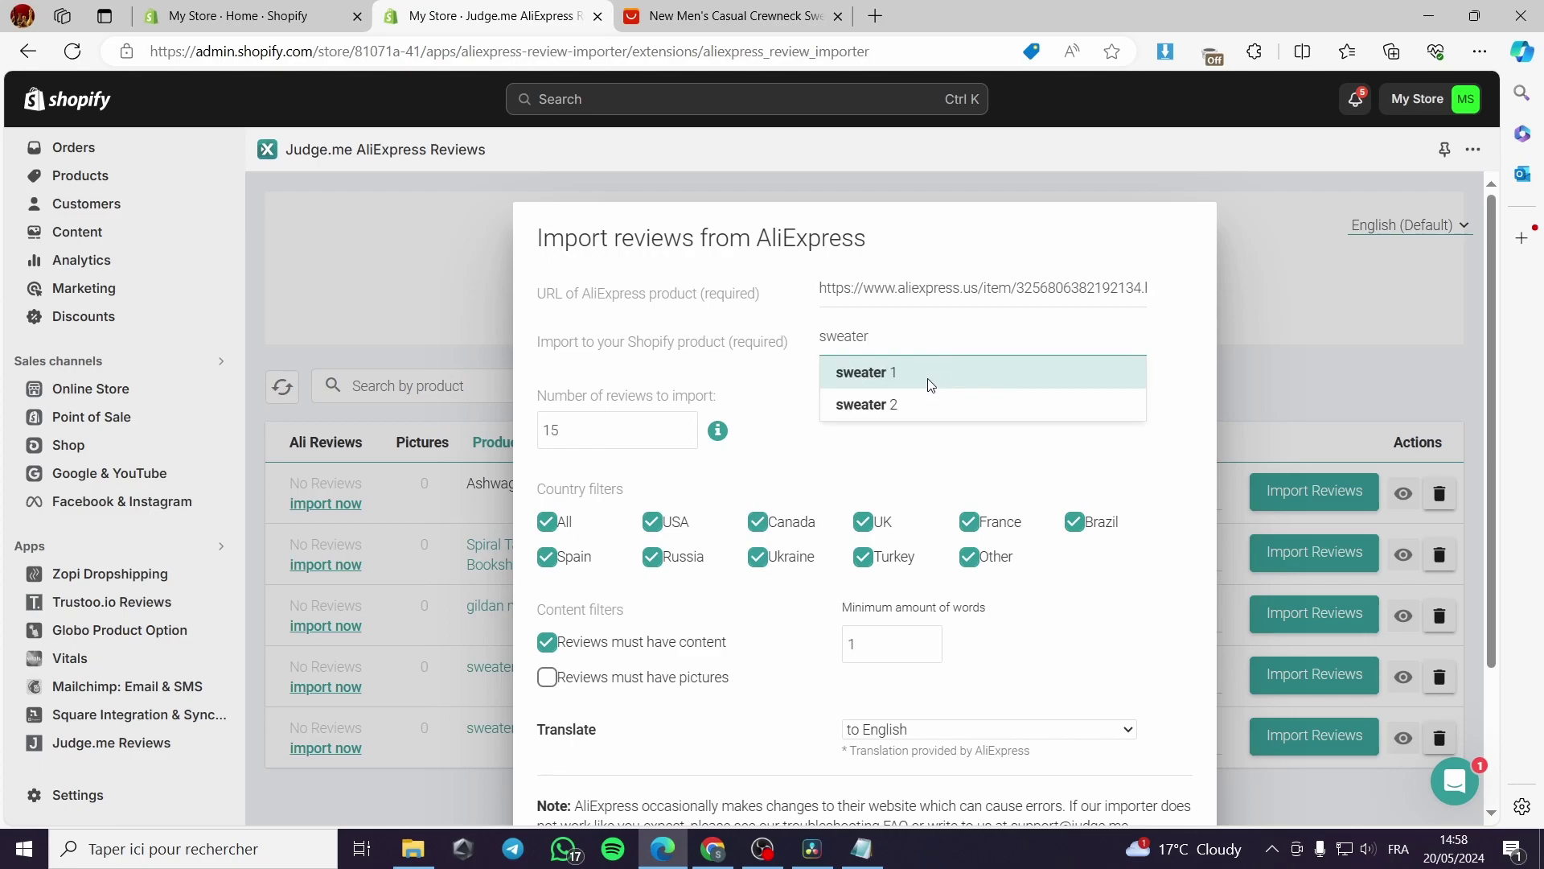
left_click(929, 378)
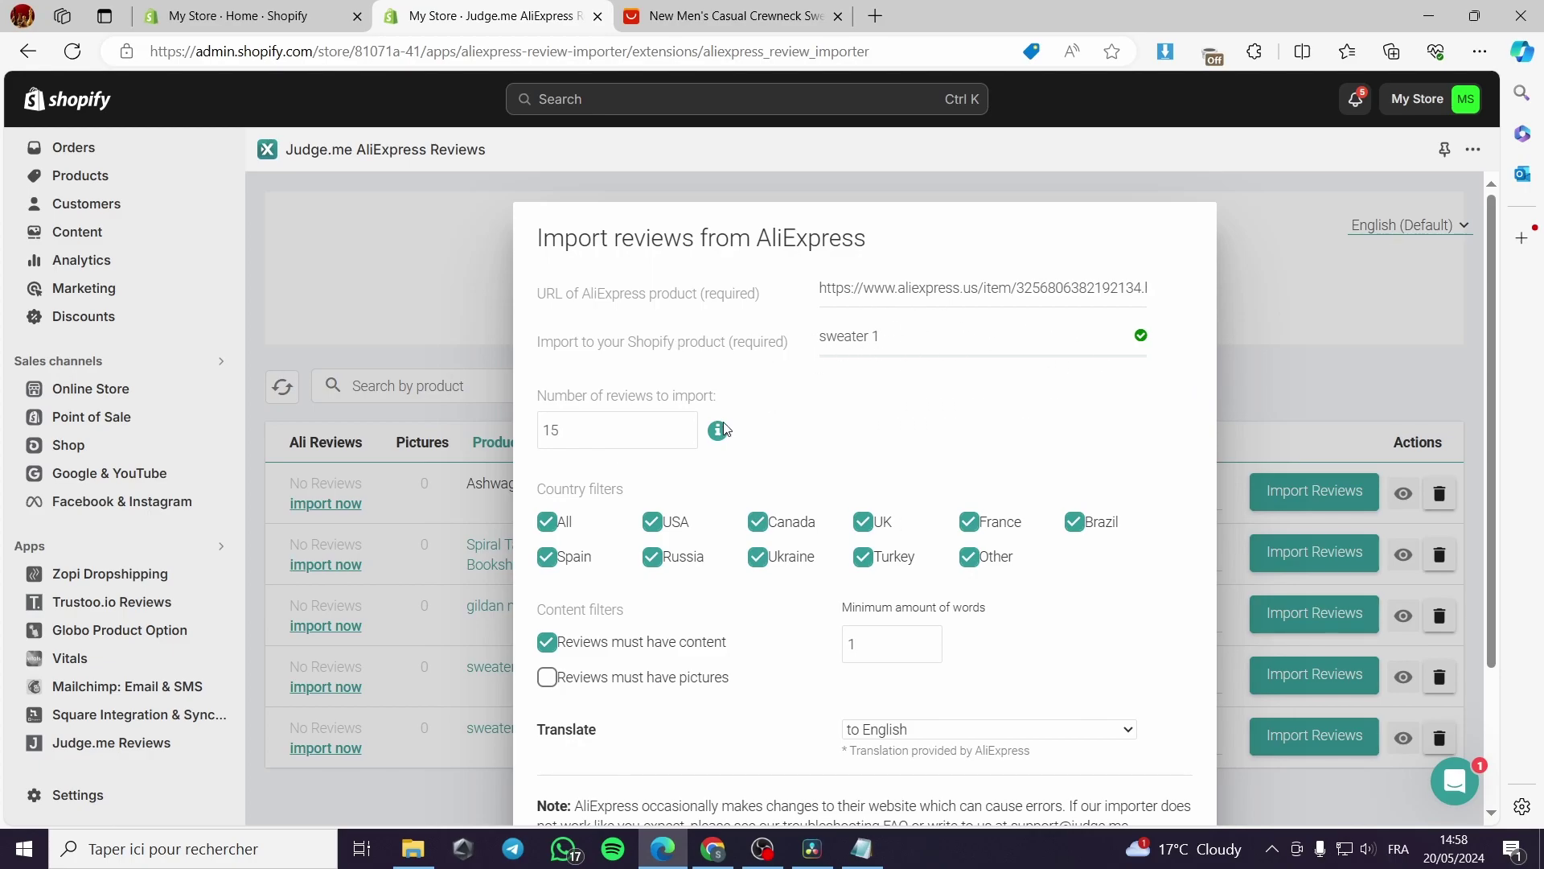
Set the number of reviews to import to 10 and start importing the reviews.
left_click(581, 430)
left_click(914, 408)
scroll(593, 590, "down", 2)
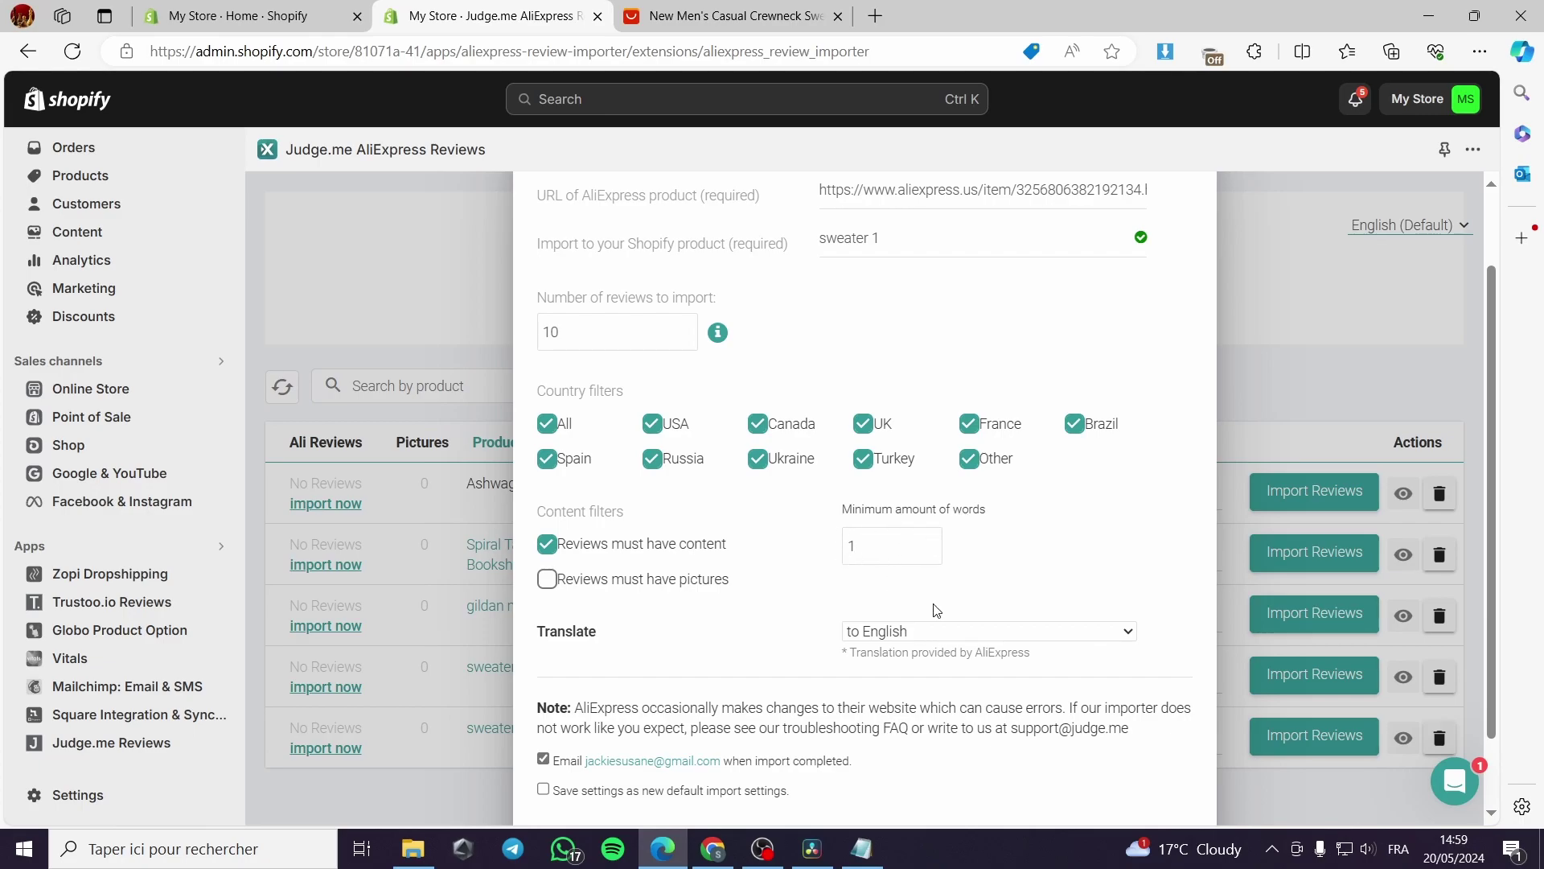
scroll(939, 533, "down", 1)
left_click(1075, 551)
left_click(1075, 552)
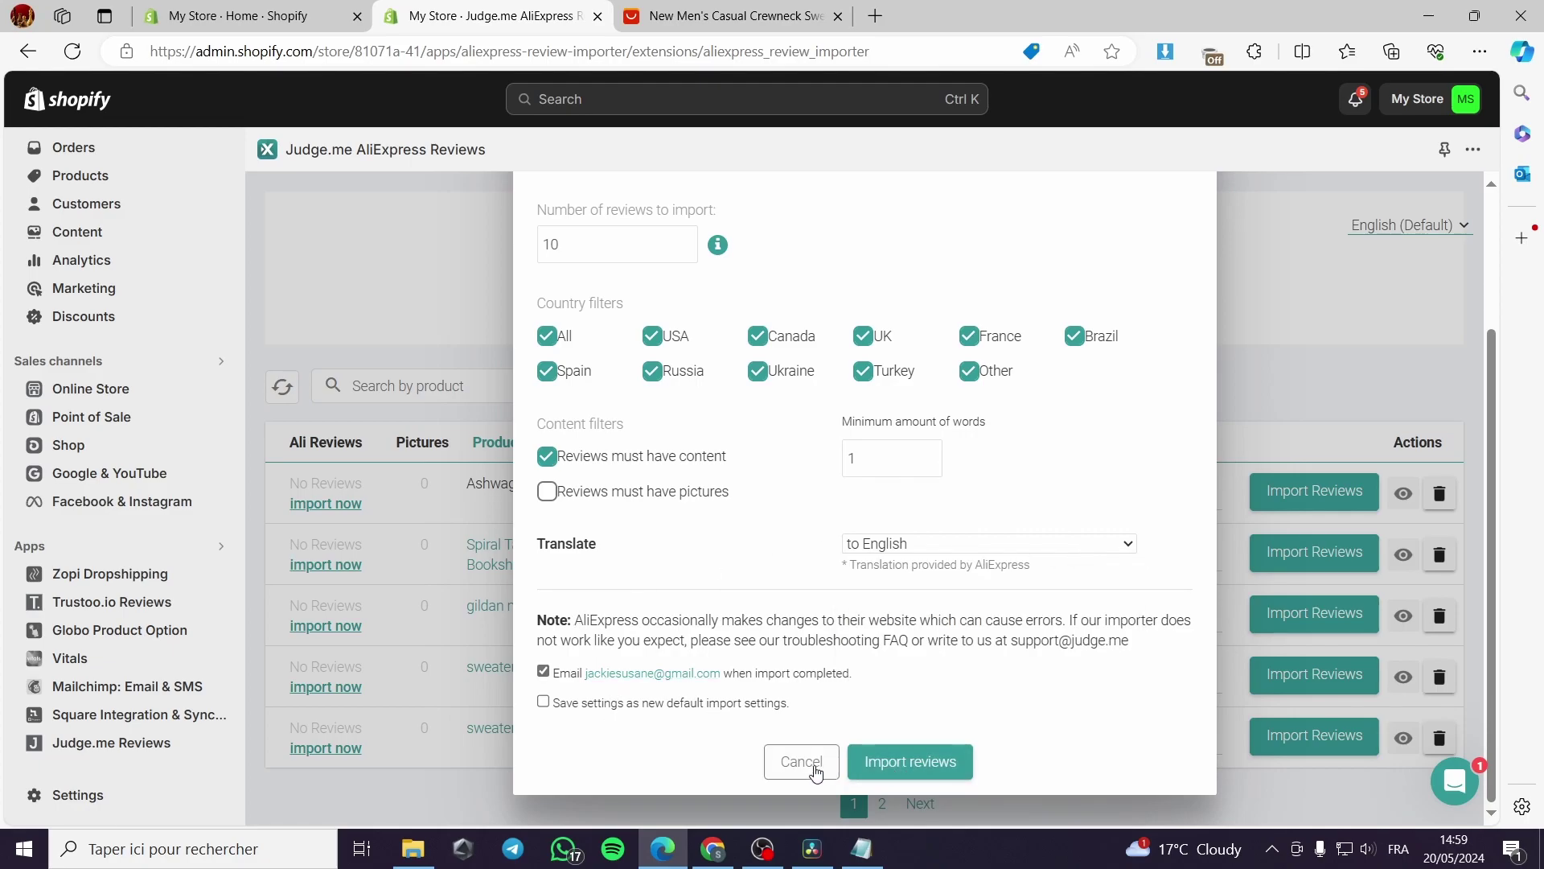
left_click(946, 769)
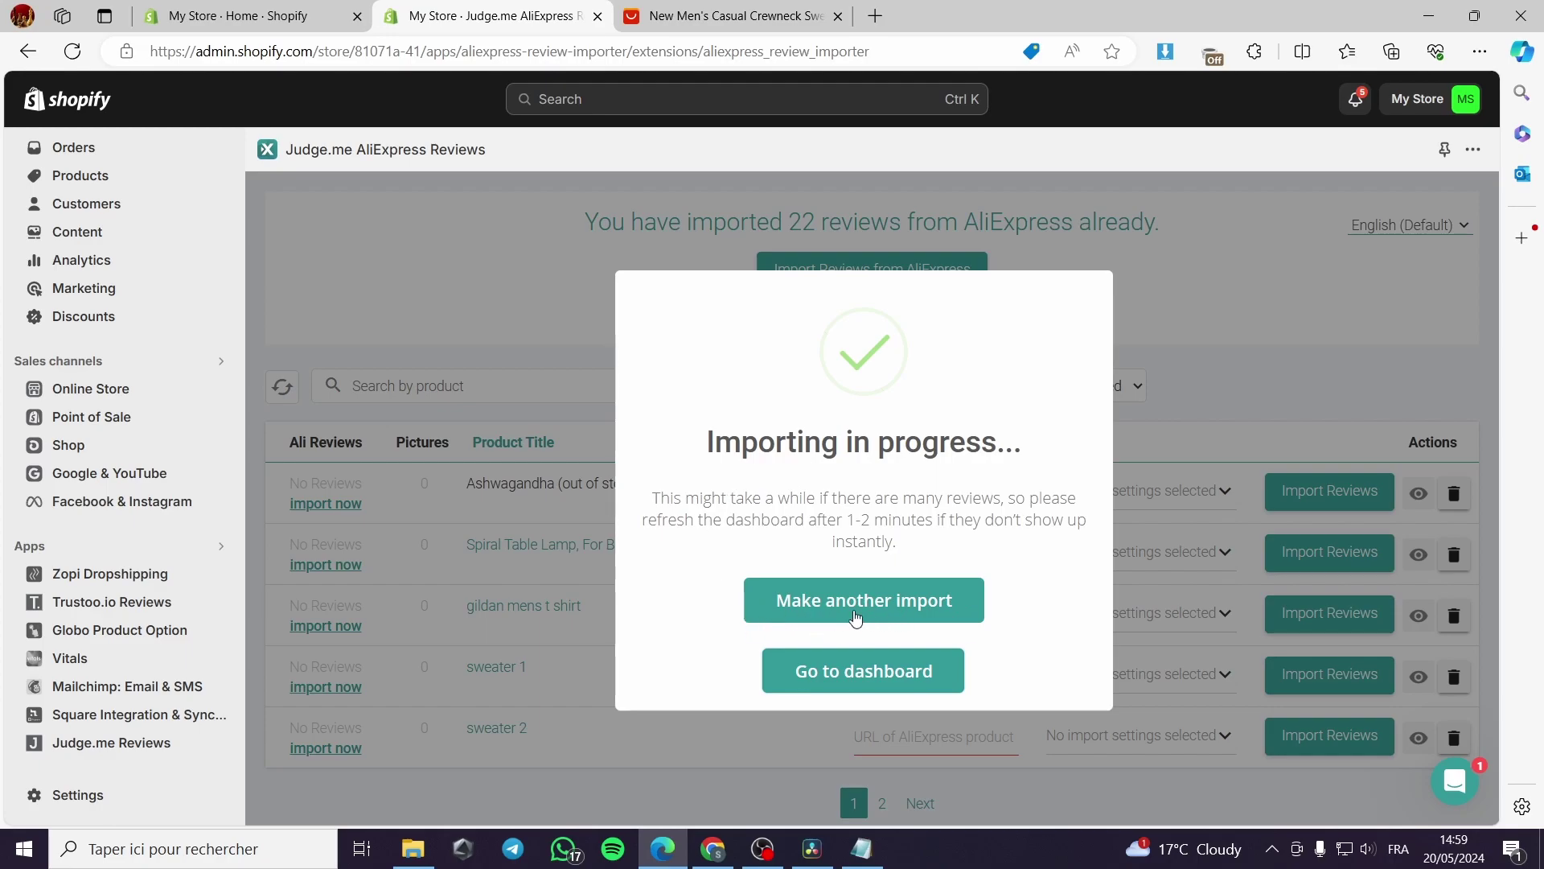
Go to the AliExpress import dashboard and refresh the product list to check the imported reviews for sweater 1.
left_click(828, 677)
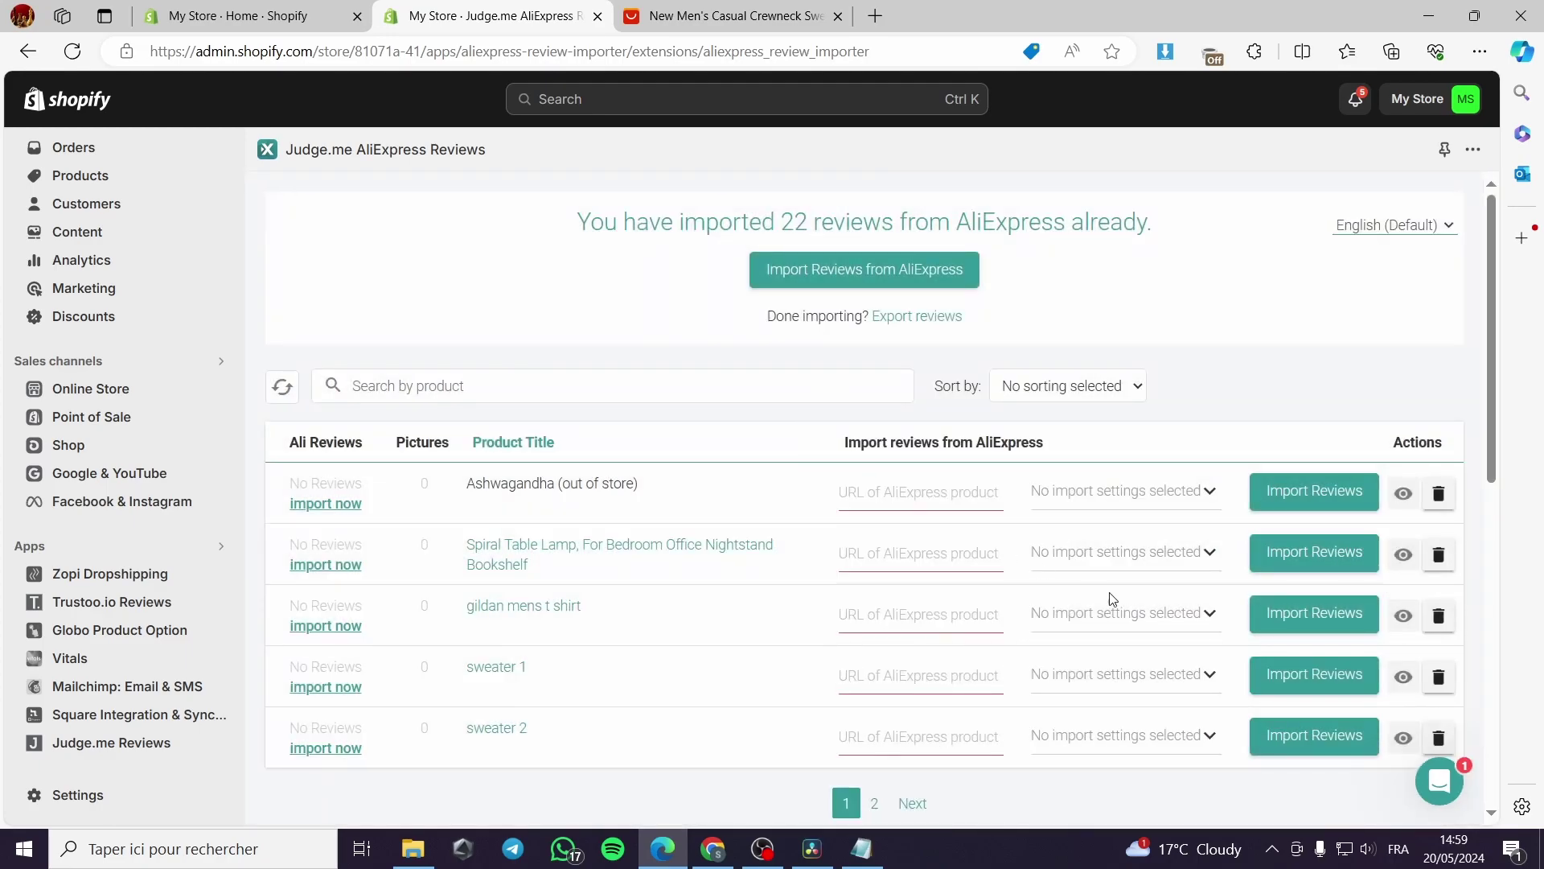
scroll(603, 605, "down", 1)
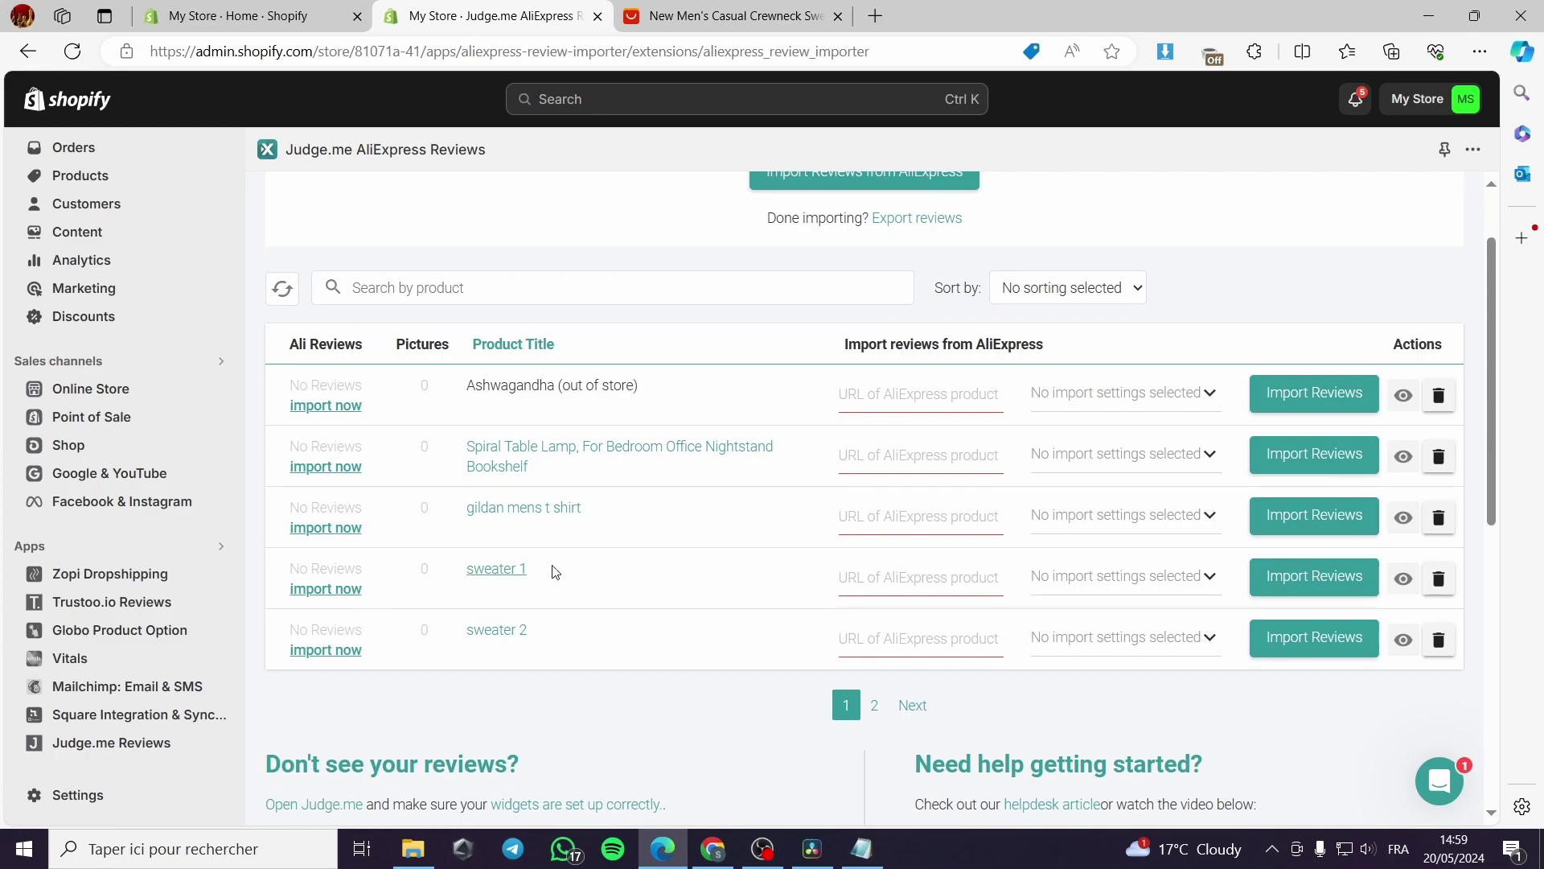
scroll(547, 515, "up", 1)
left_click(282, 386)
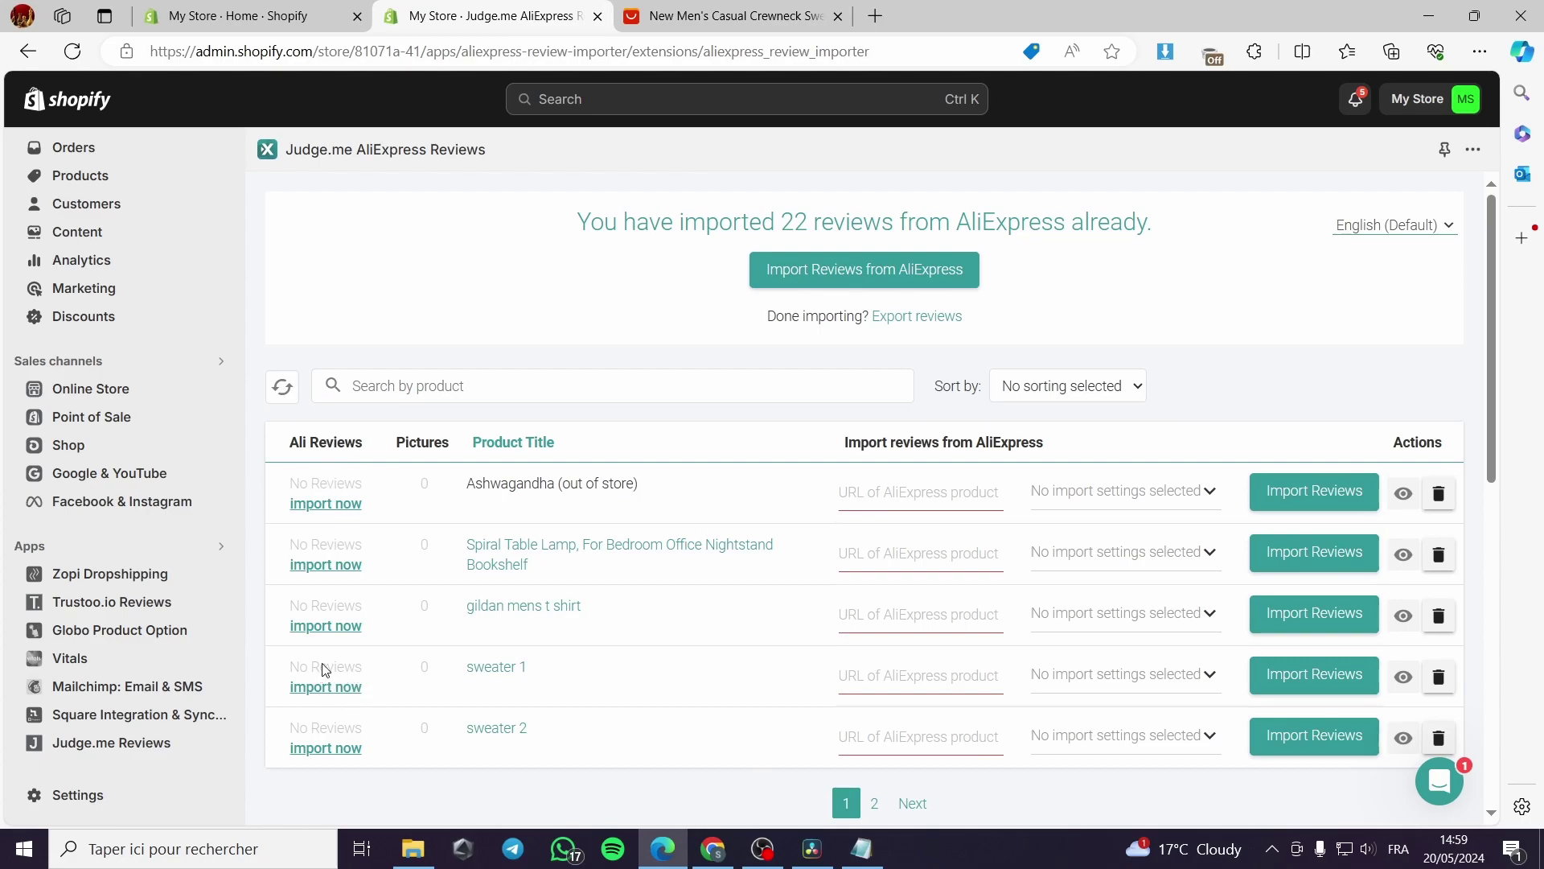
left_click(290, 395)
left_click(283, 387)
left_click(293, 390)
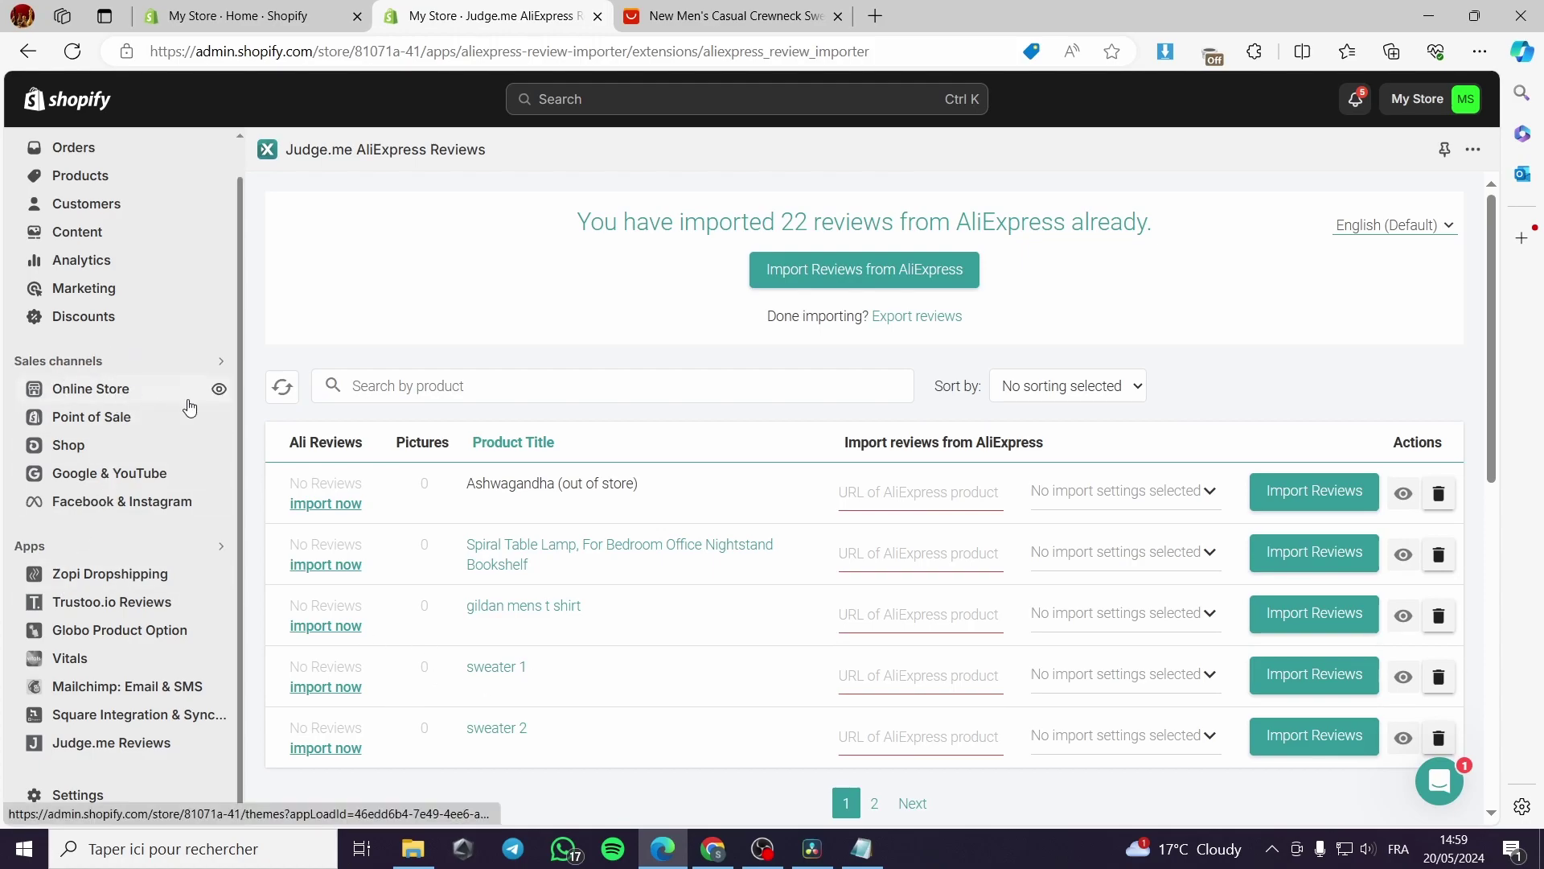
View the live online store and open the sweater 1 product page from the home page's product listing.
left_click(217, 390)
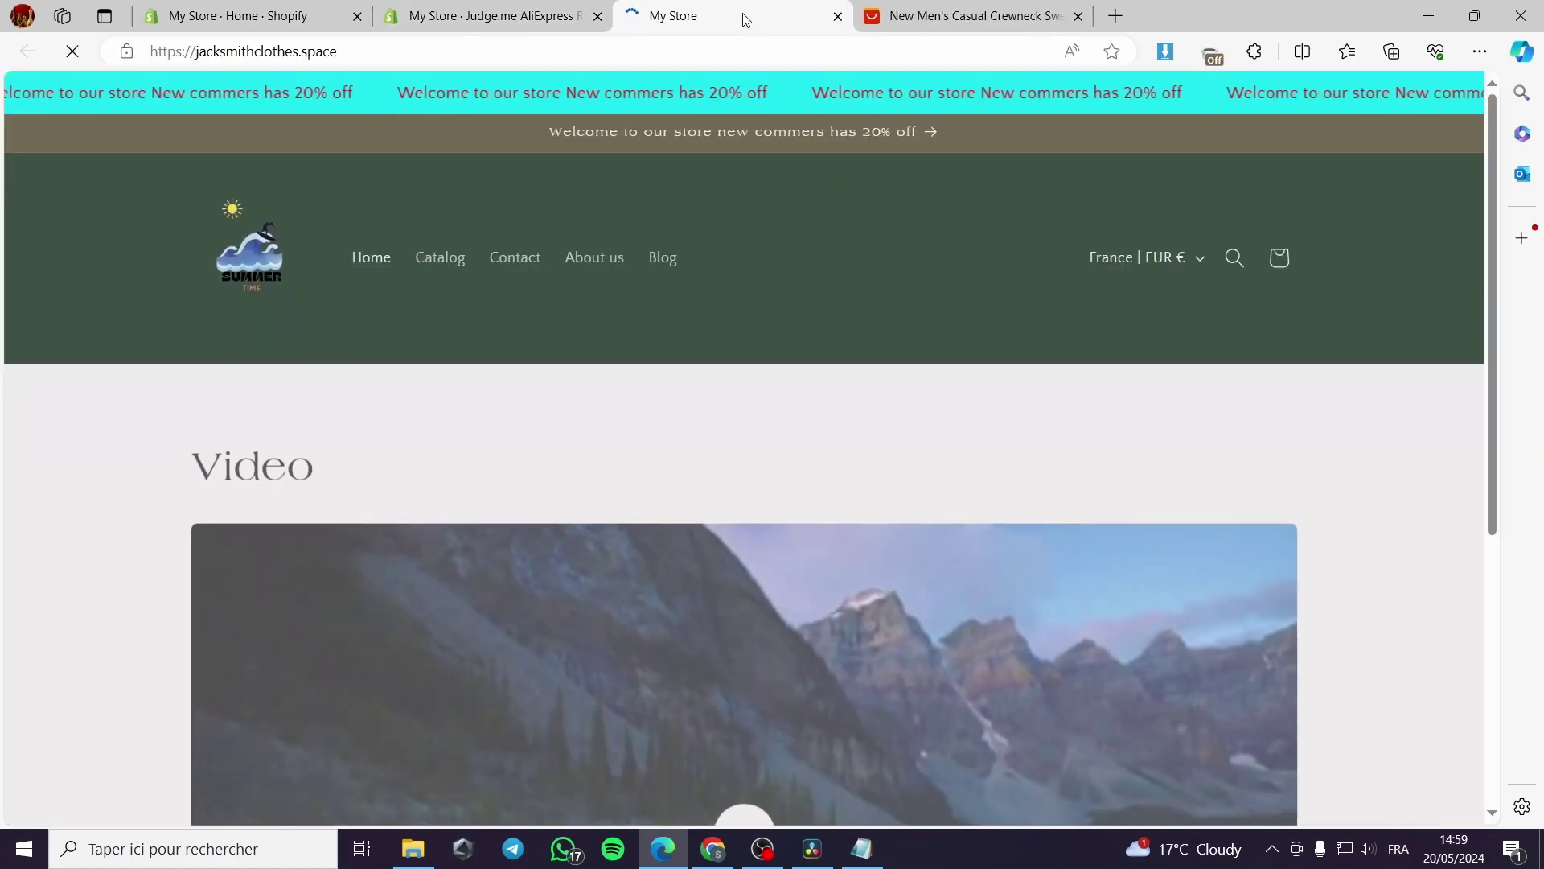
scroll(862, 510, "down", 8)
scroll(862, 510, "down", 3)
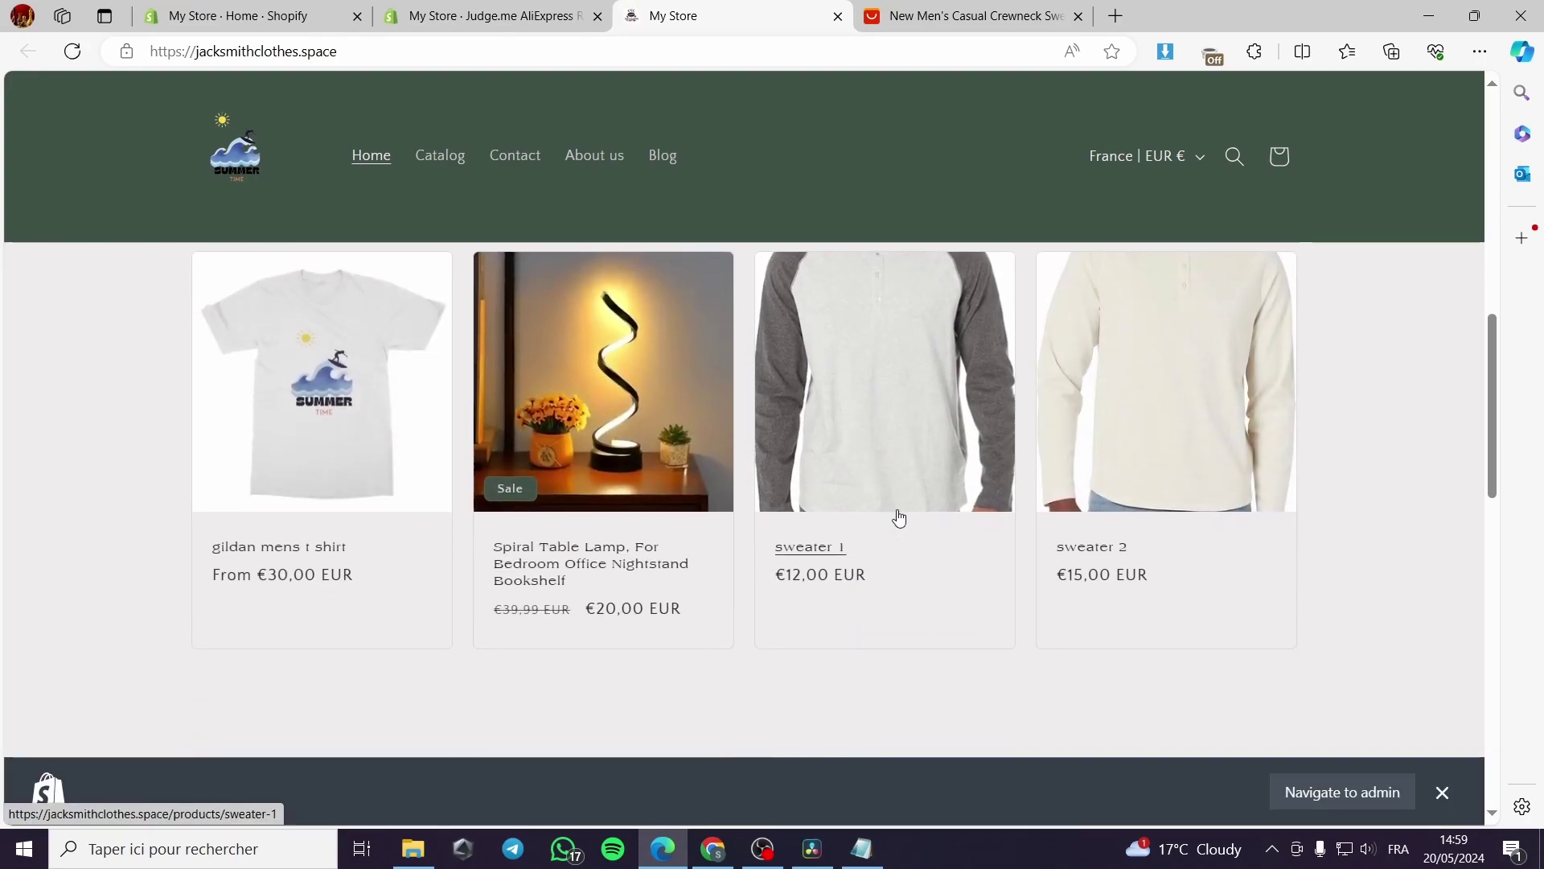
left_click(897, 442)
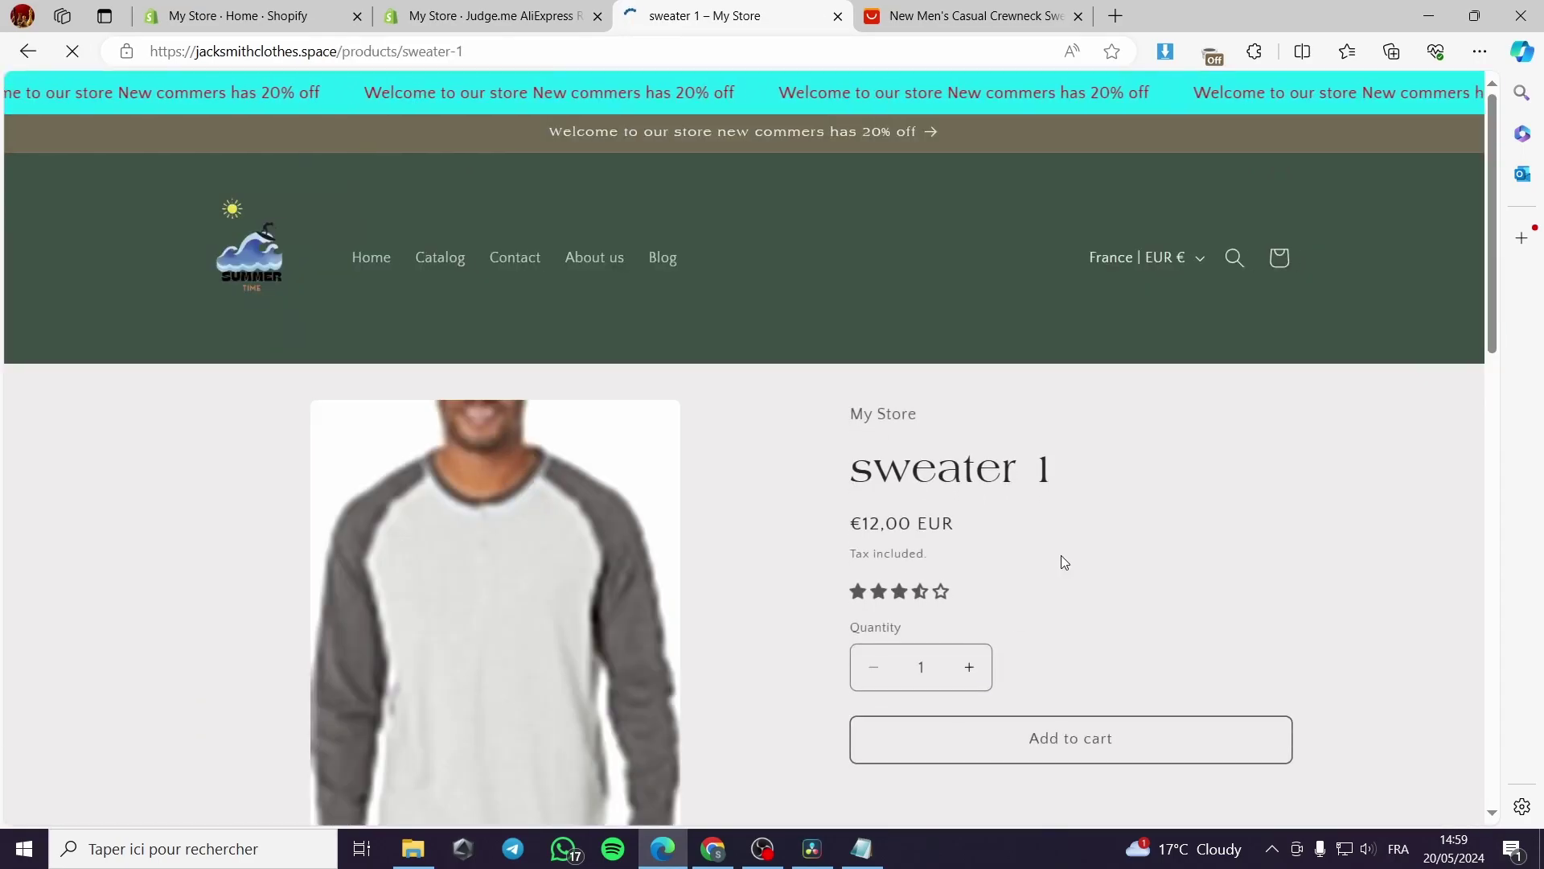
Examine the star rating and the Customer Reviews section on the sweater 1 product page.
scroll(945, 593, "down", 3)
scroll(975, 448, "up", 1)
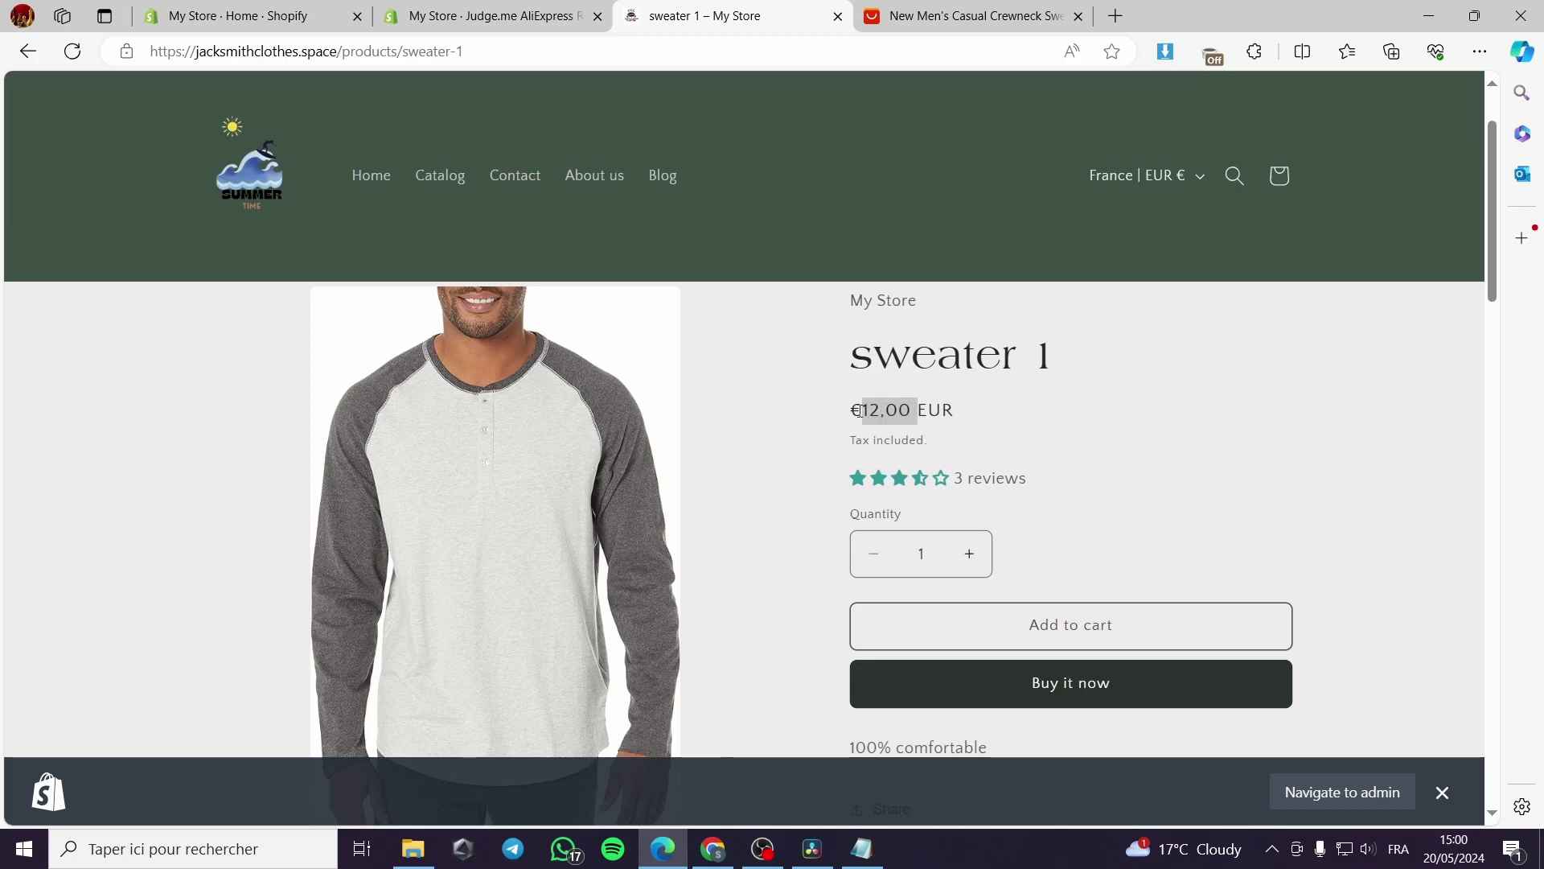
left_click(1030, 425)
scroll(1029, 425, "down", 9)
scroll(1029, 424, "up", 3)
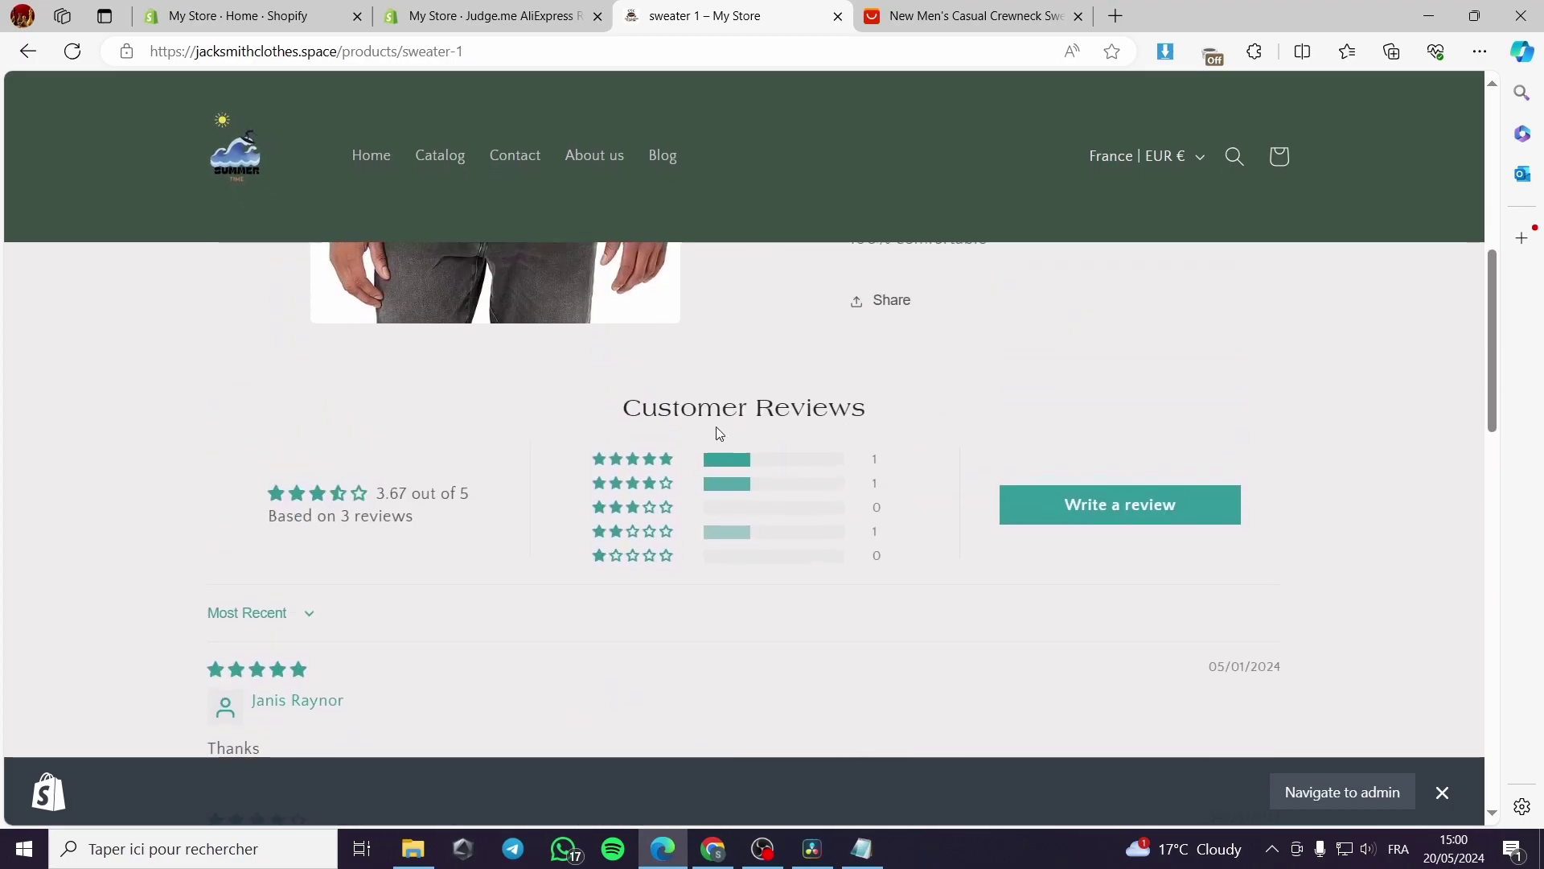
left_click_drag(634, 409, 854, 412)
left_click(807, 441)
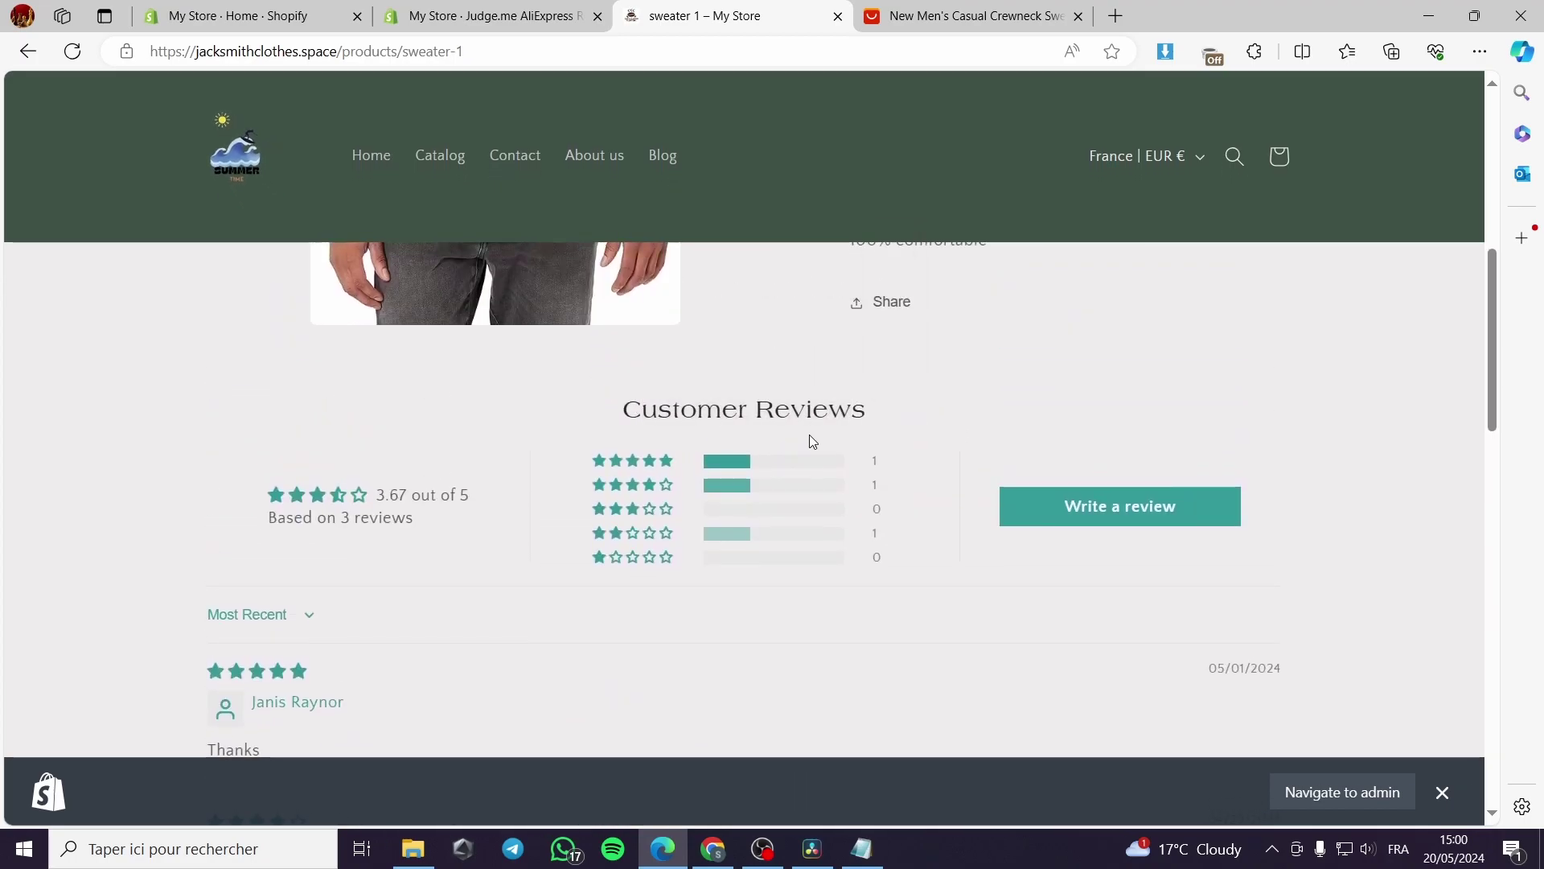
scroll(812, 426, "down", 3)
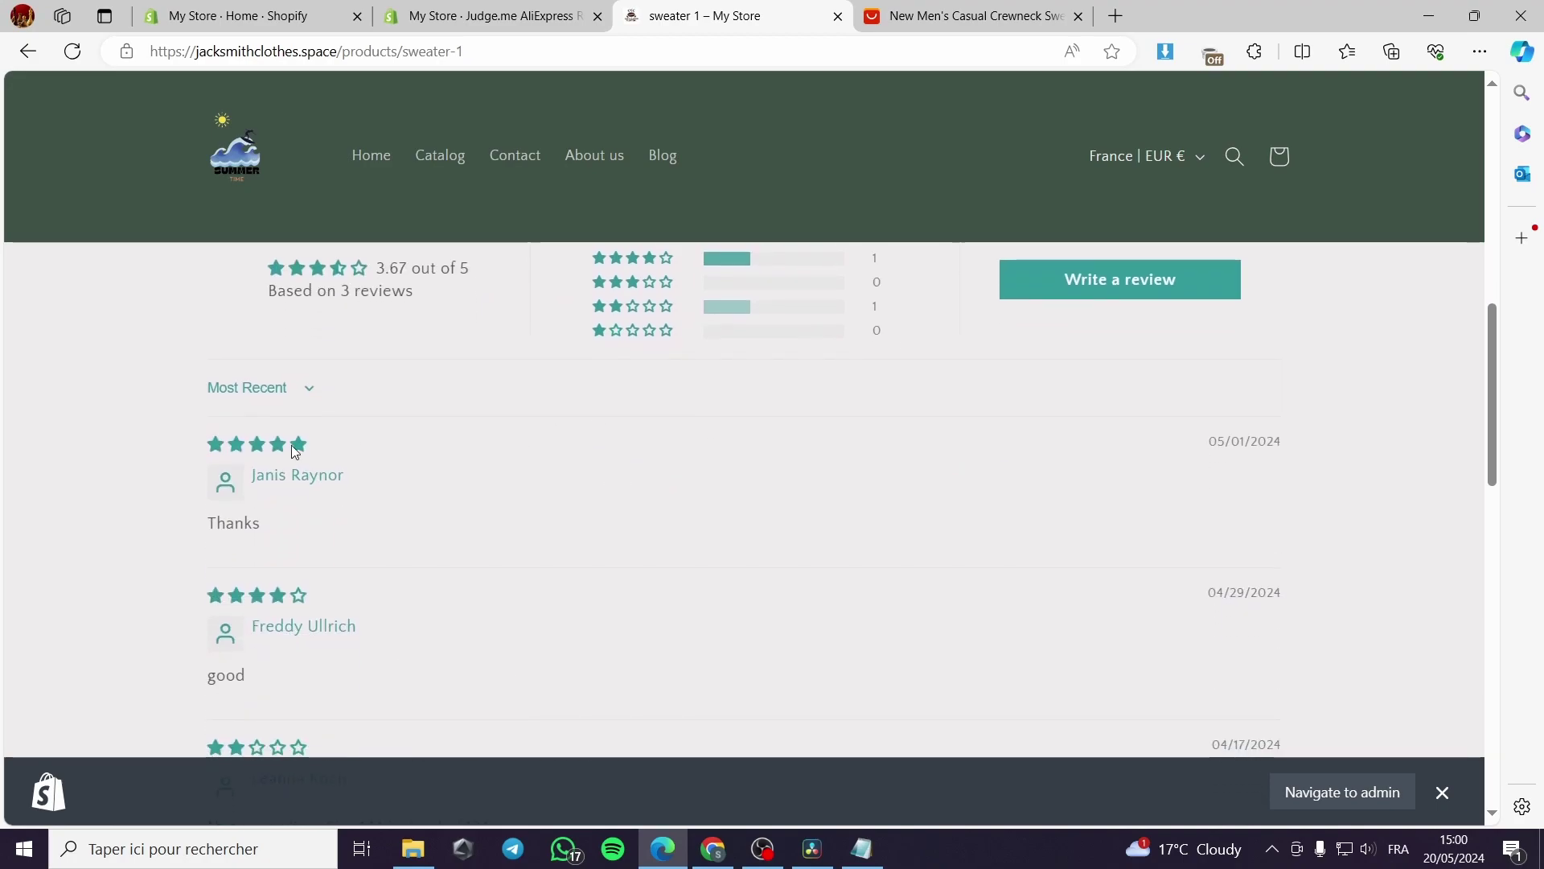
scroll(563, 515, "up", 3)
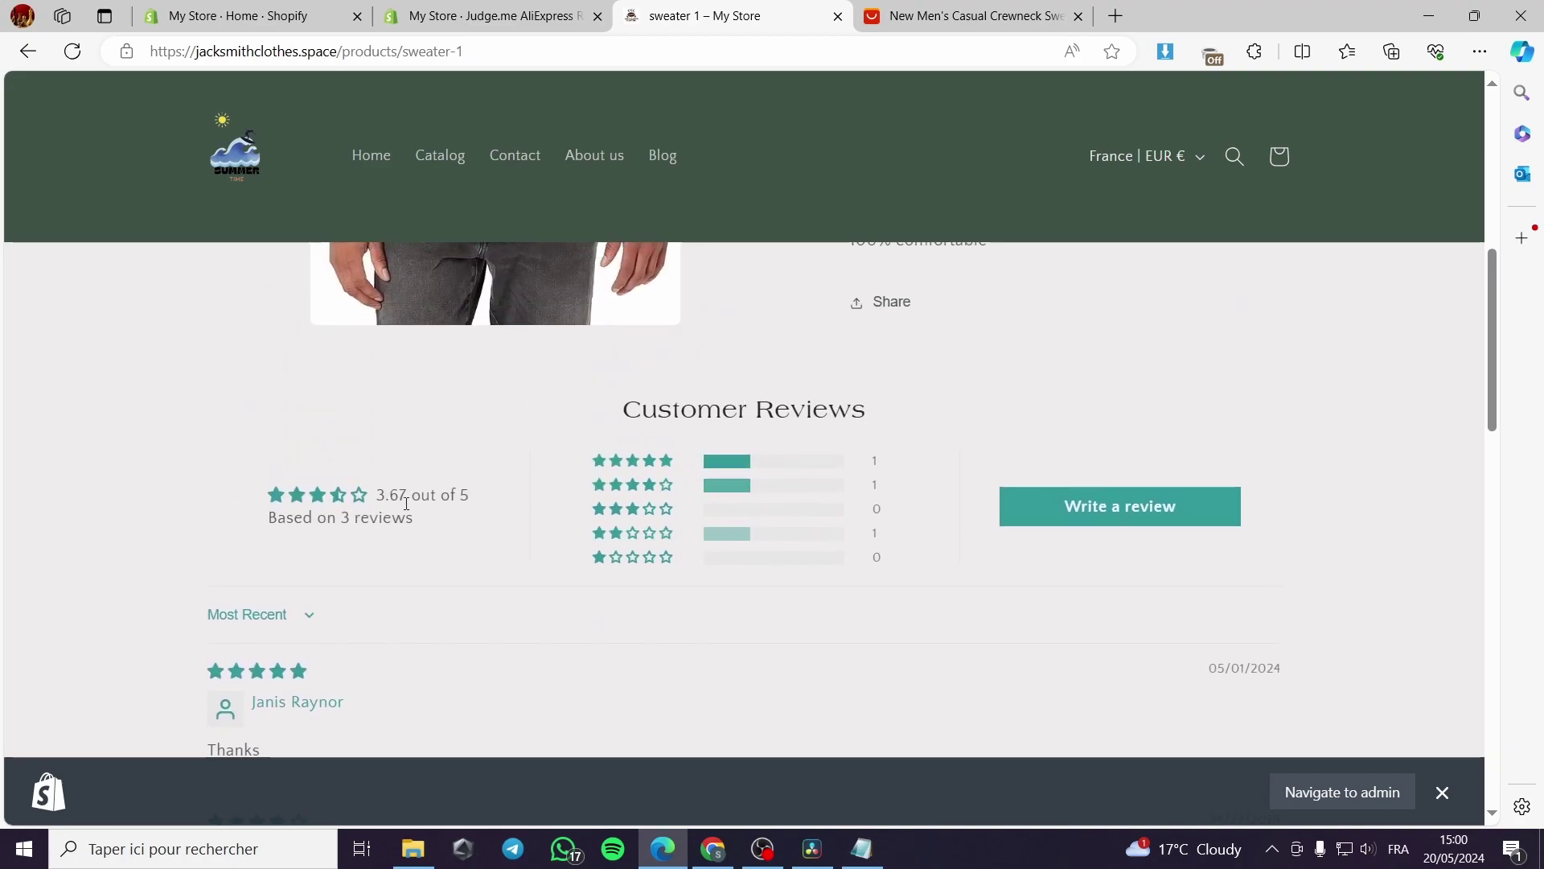
scroll(586, 547, "down", 4)
scroll(903, 535, "up", 3)
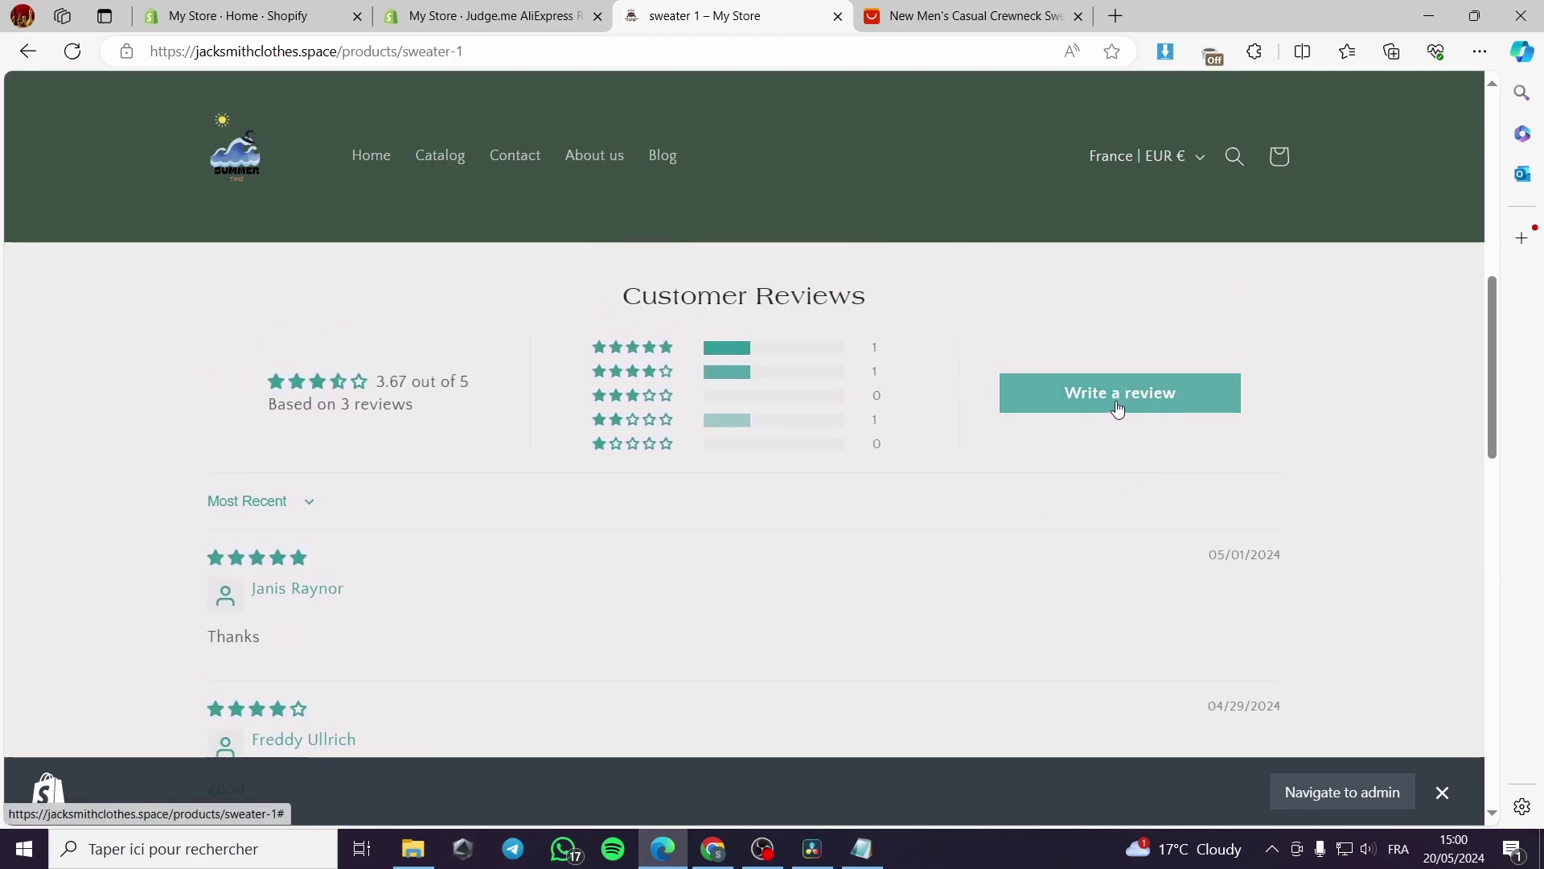
Open the Write a review form for sweater 1, look through its fields, cancel the review and return to the product details.
left_click(1154, 404)
scroll(684, 386, "up", 3)
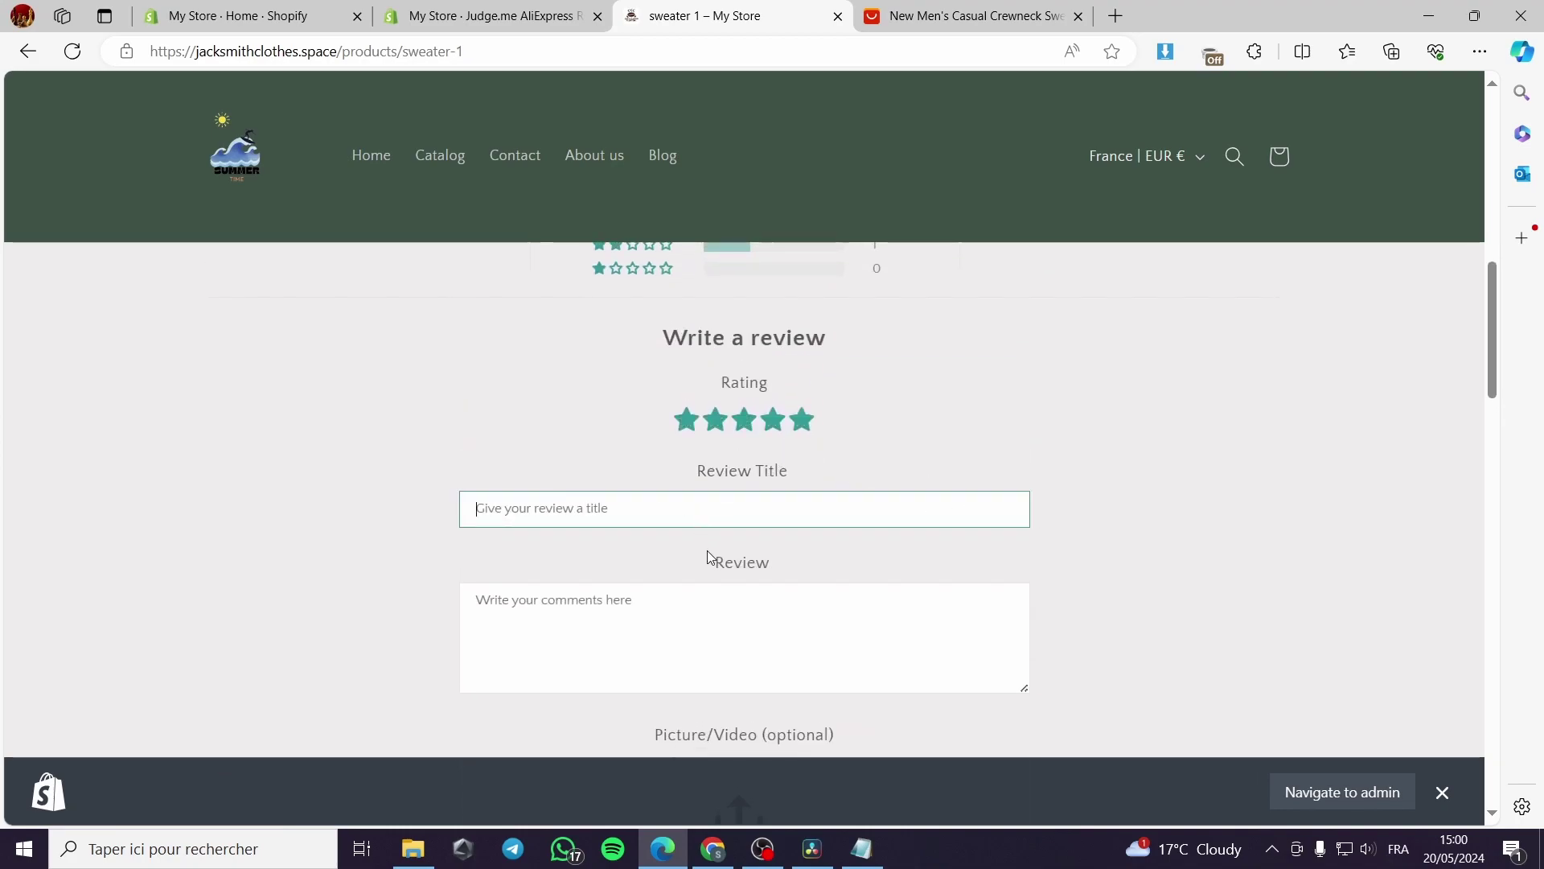
scroll(724, 547, "down", 7)
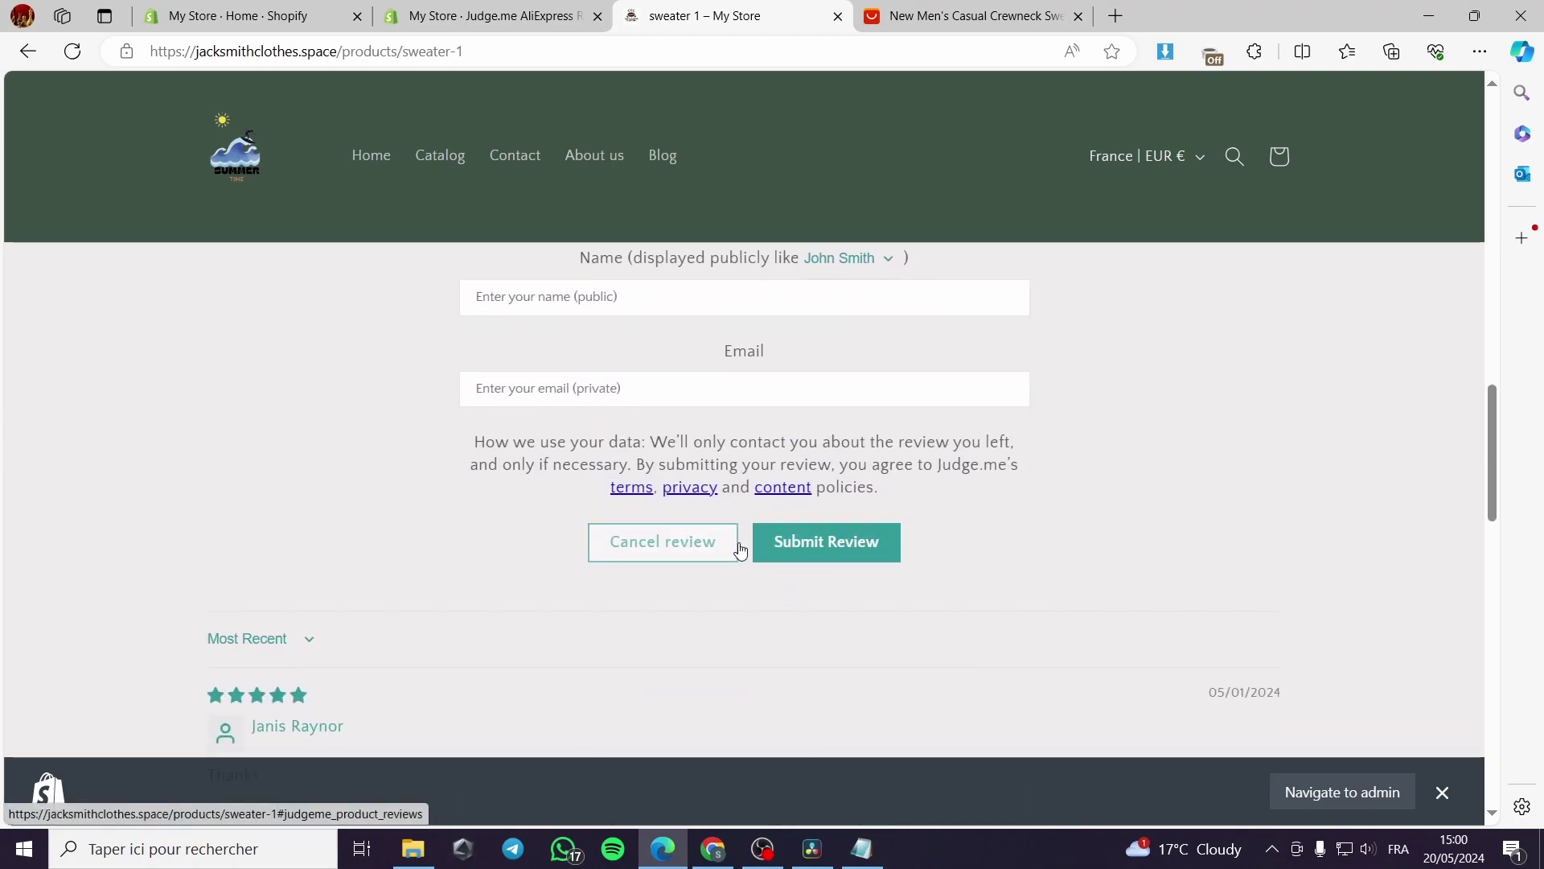
left_click(696, 544)
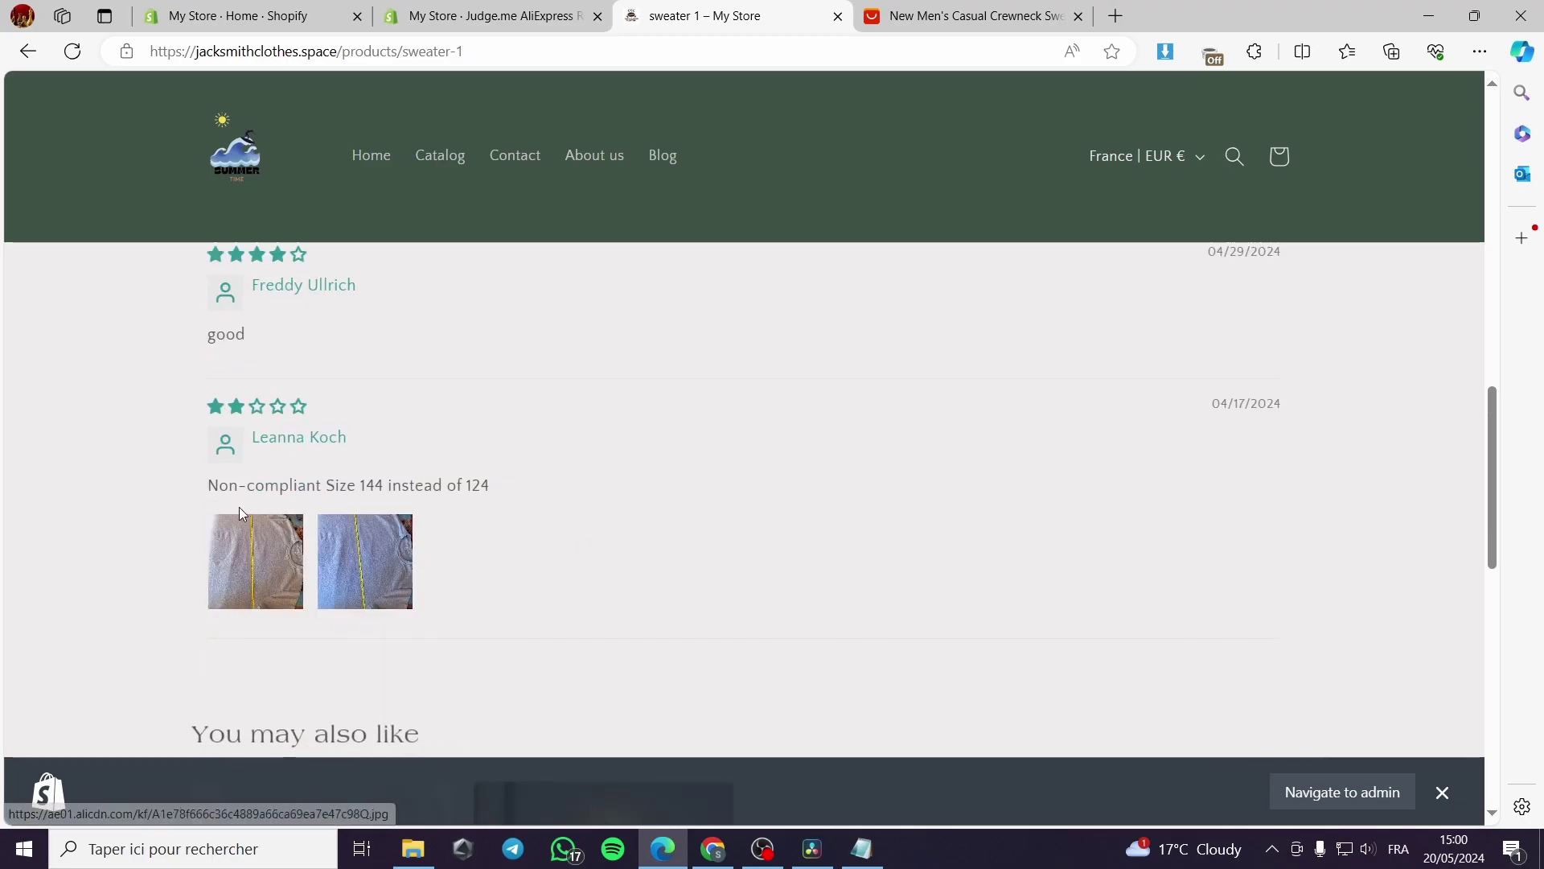
scroll(382, 577, "up", 10)
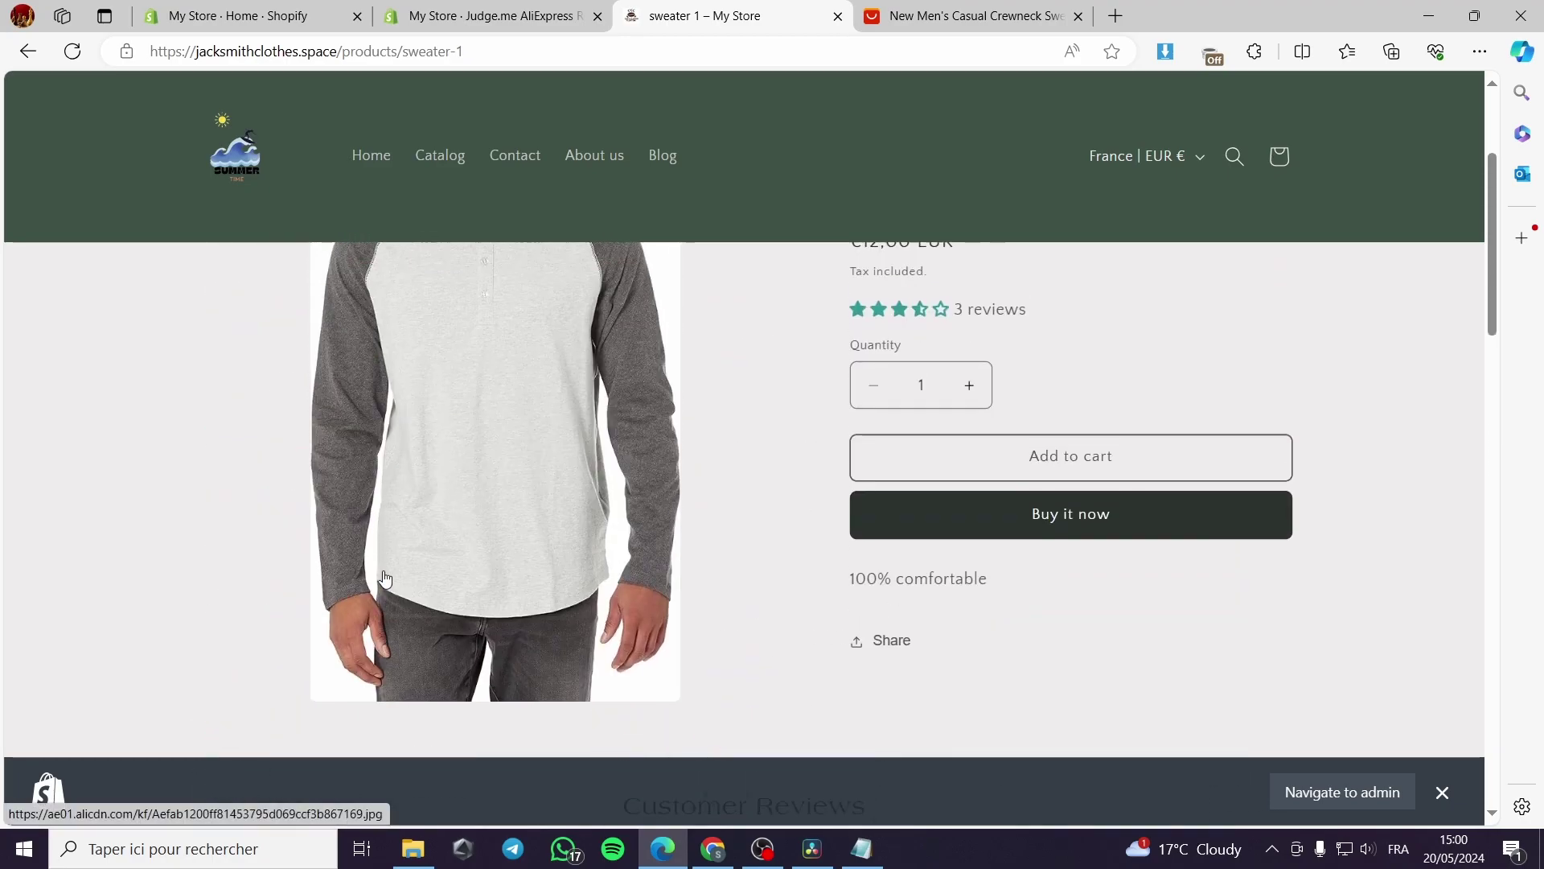
scroll(382, 577, "up", 3)
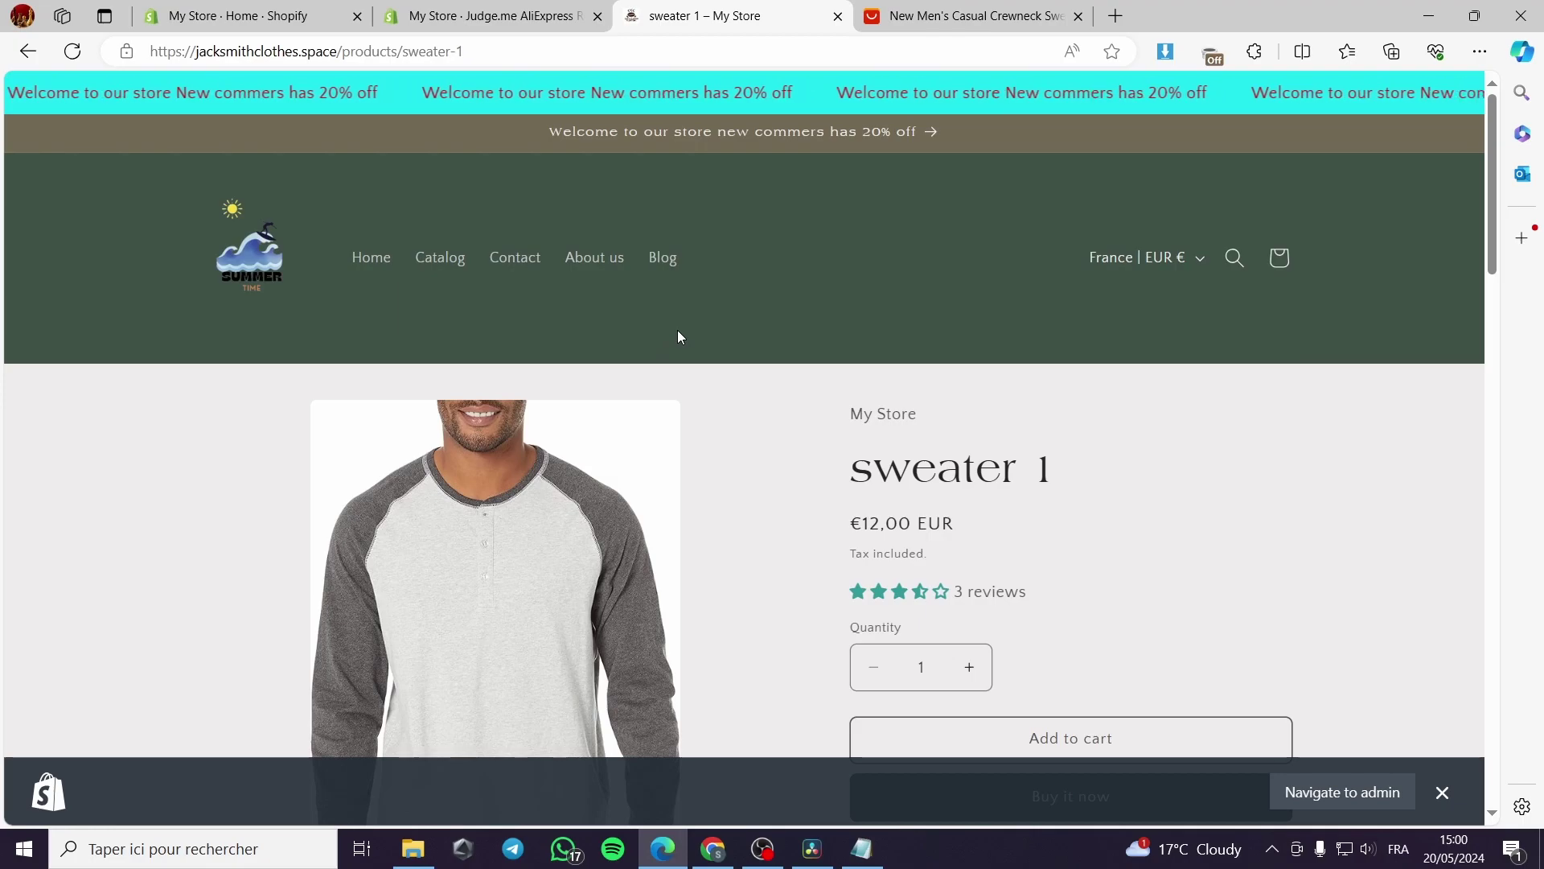